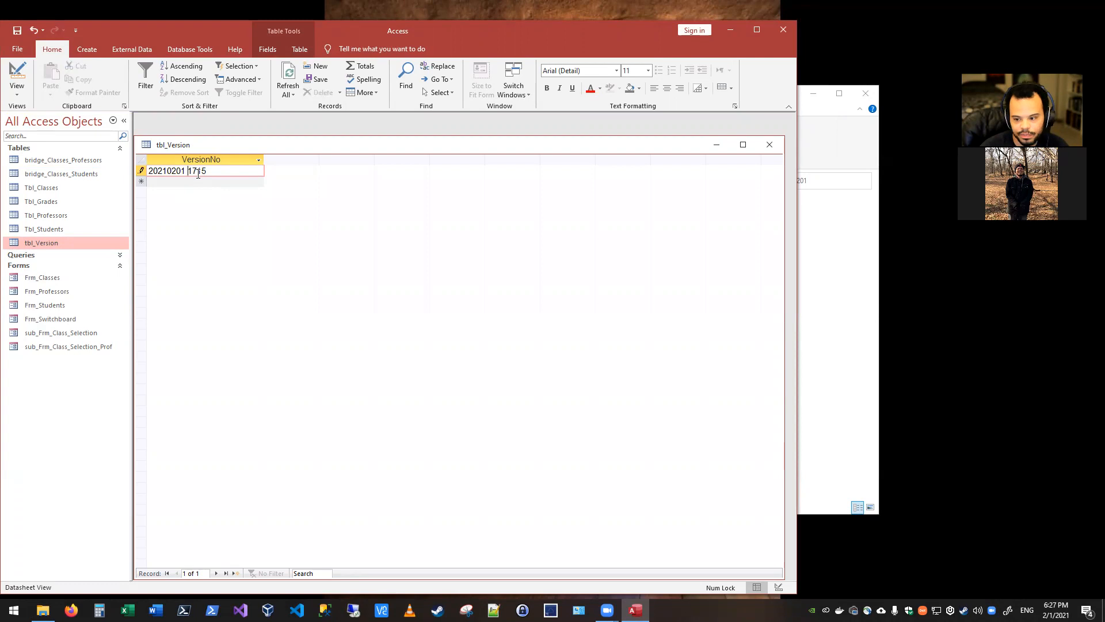
key("shift+Right")
type("8")
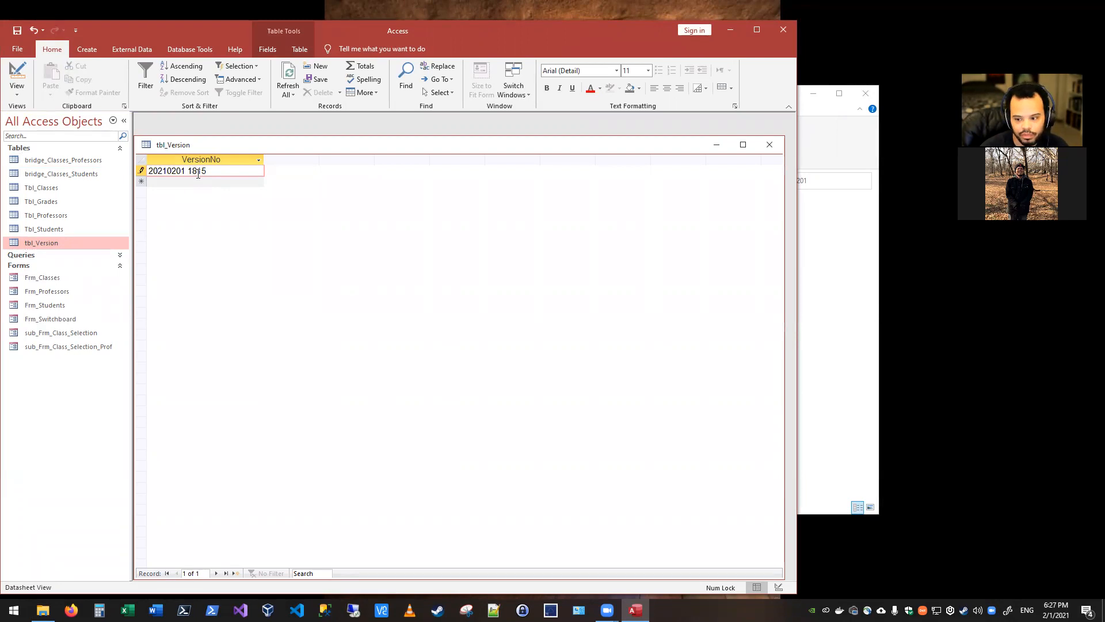
key("shift+End")
type("27")
key("Return")
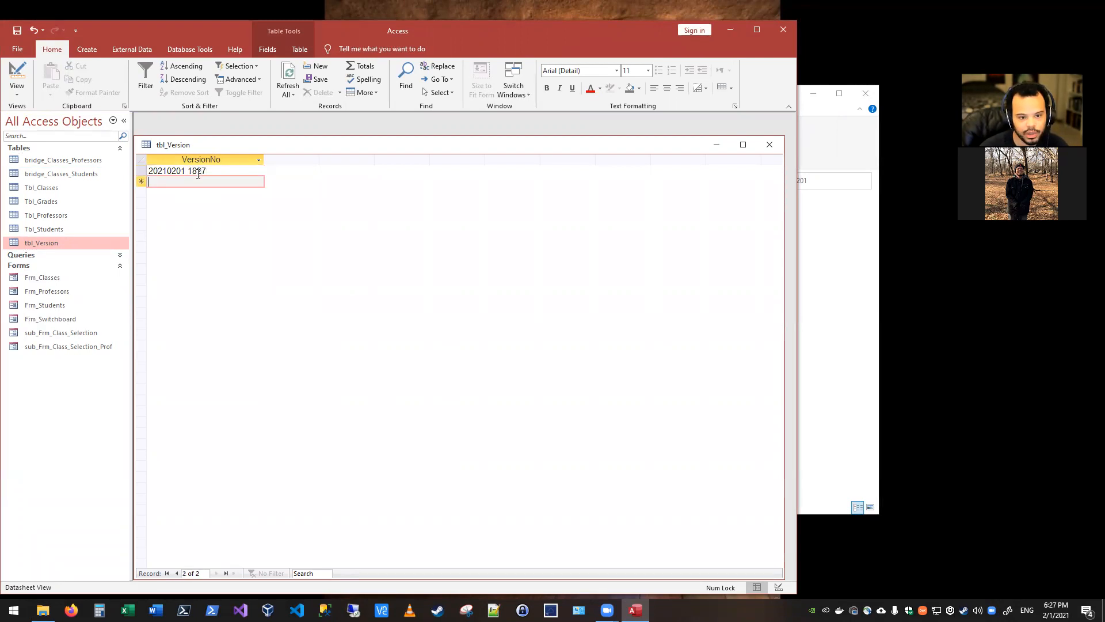
left_click(770, 144)
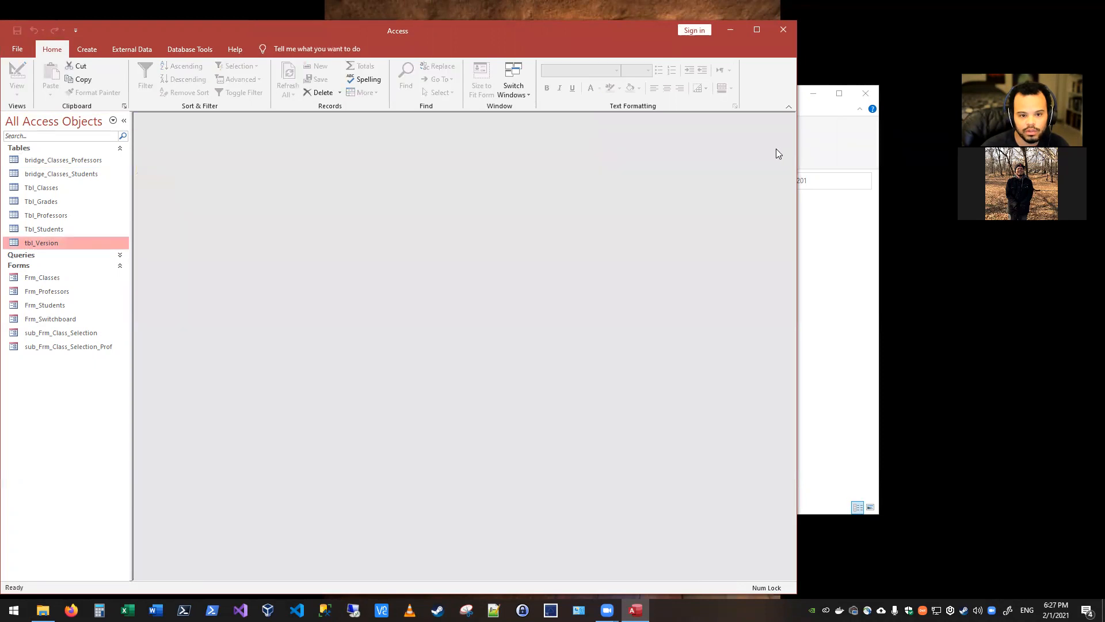
Step: Switch to File Explorer, open Review Solutions.txt from the 20210201 folder in Notepad and move its window aside
left_click(841, 143)
left_click(290, 253)
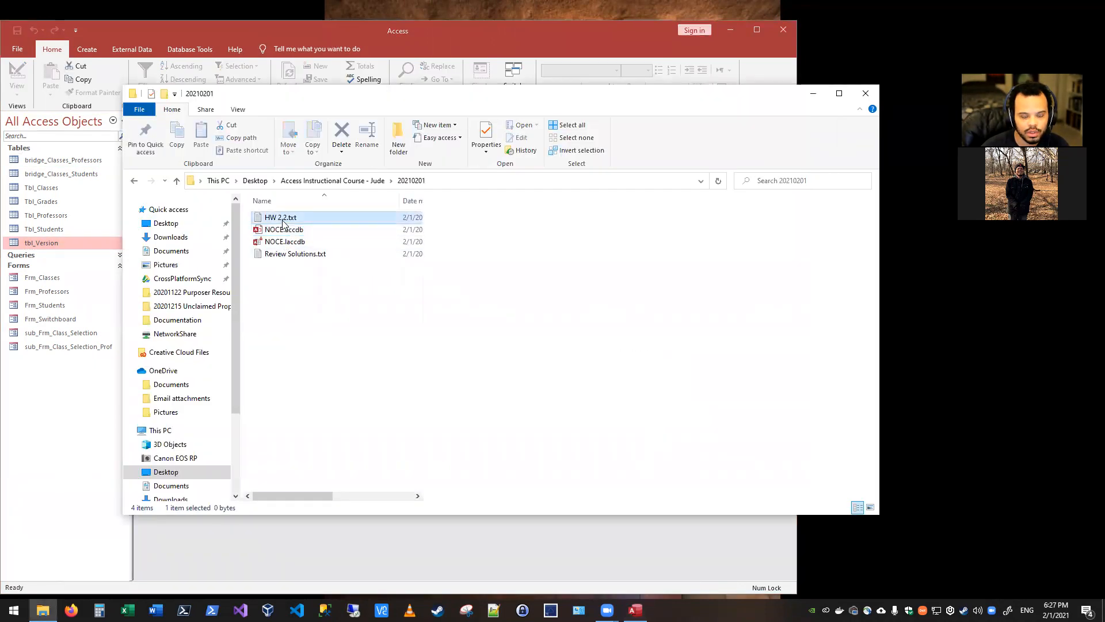
double_click(291, 253)
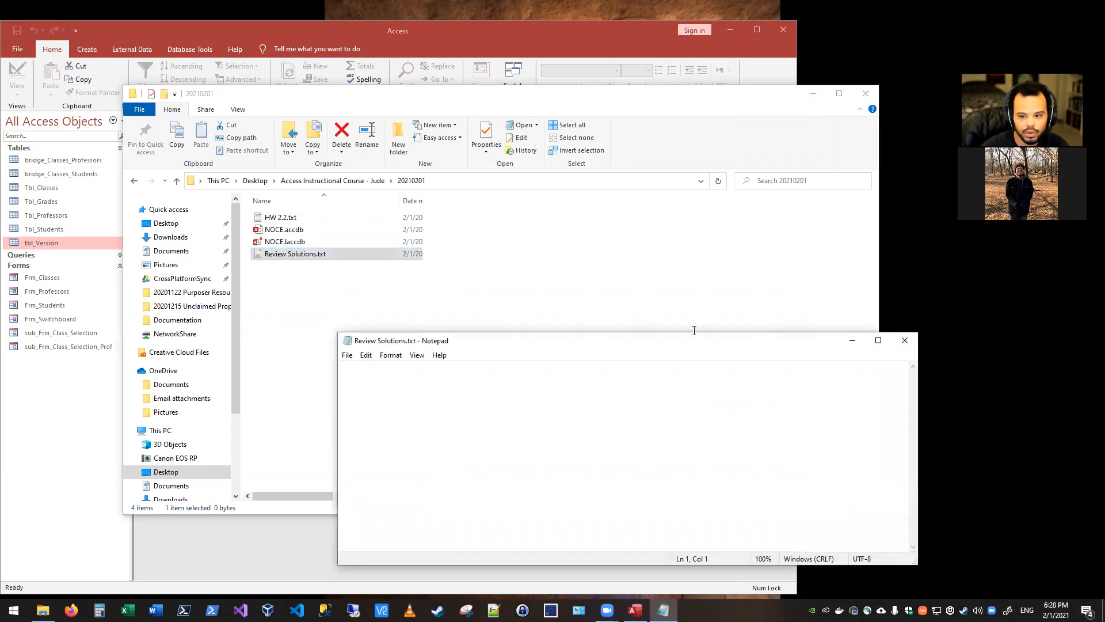
left_click_drag(760, 347, 918, 358)
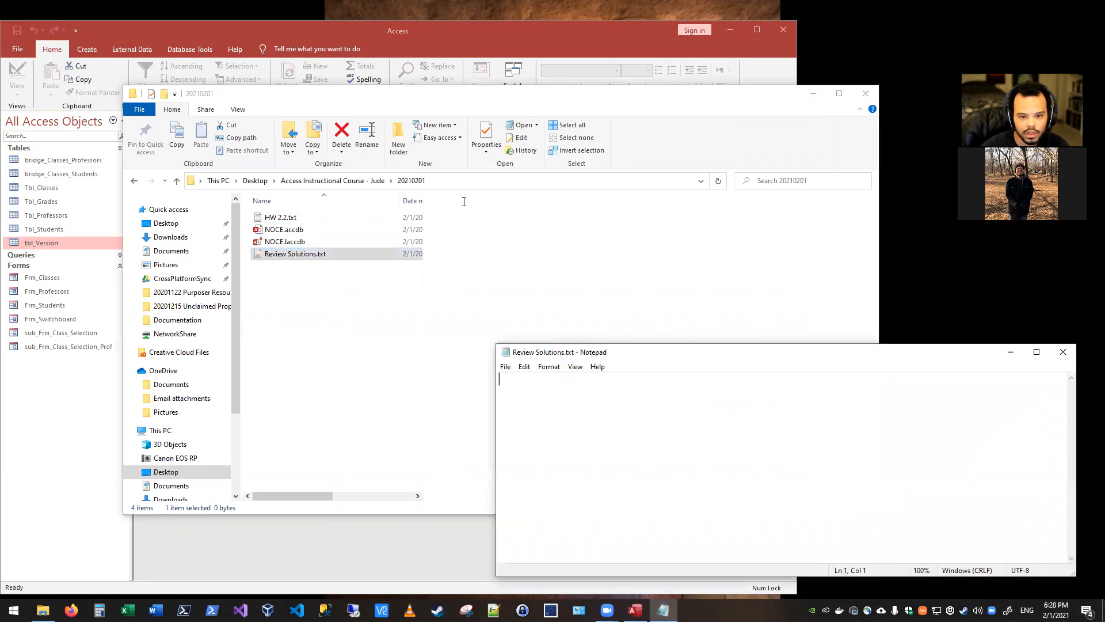
Step: Copy all text of HW 2.1.txt in the 20210124 folder into Review Solutions.txt, save it and close HW 2.1.txt
left_click(336, 182)
double_click(292, 337)
left_click(288, 218)
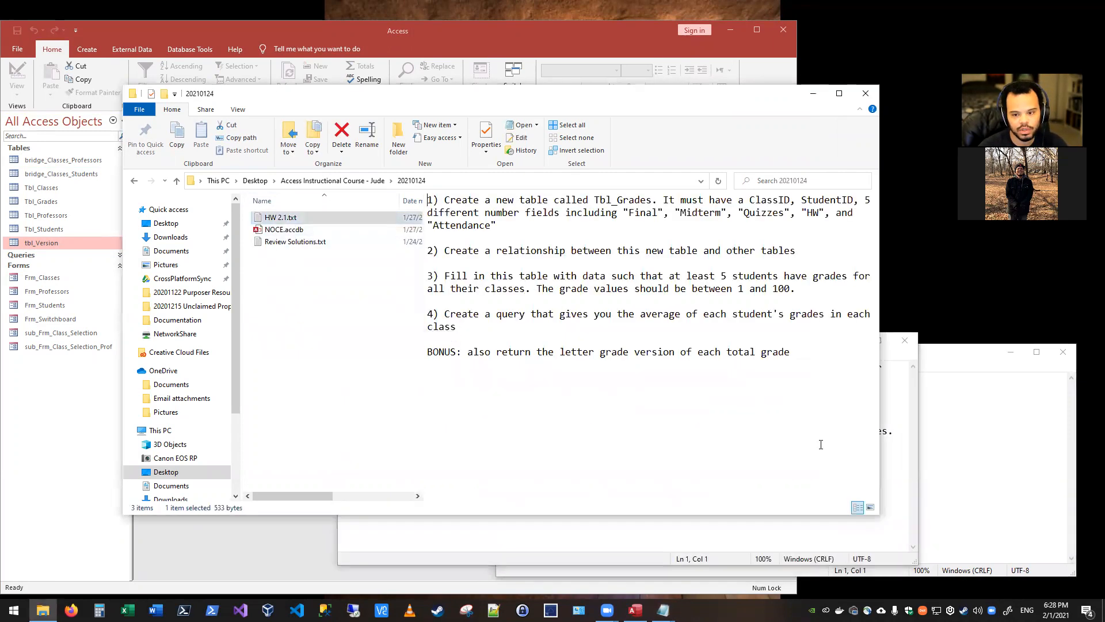
left_click(894, 478)
key("ctrl+a")
key("ctrl+c")
left_click(966, 446)
key("ctrl+v")
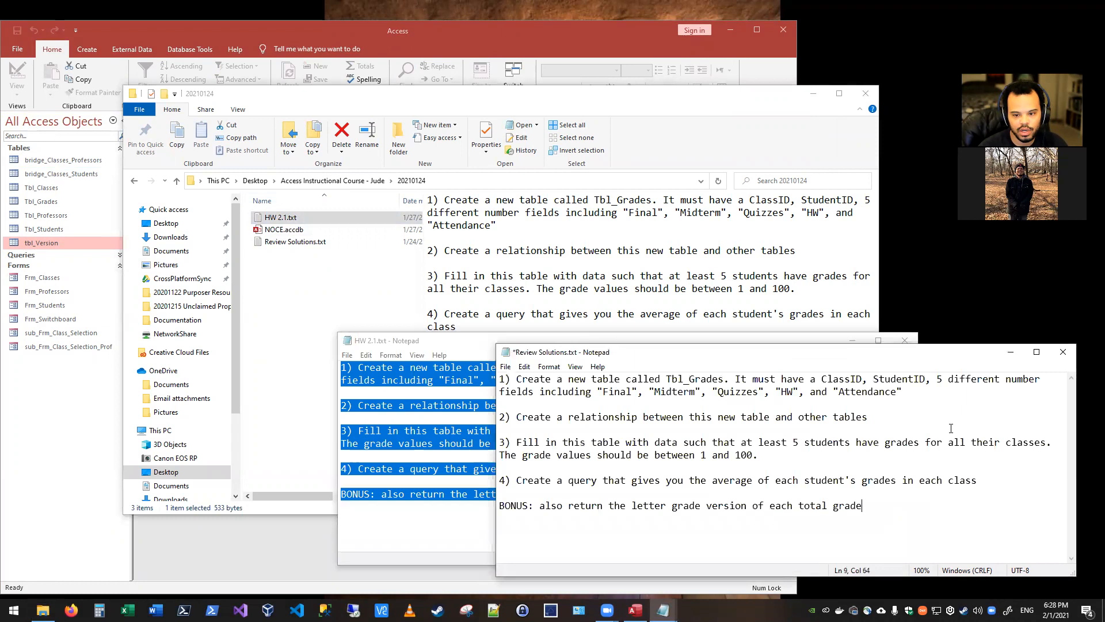
left_click(909, 336)
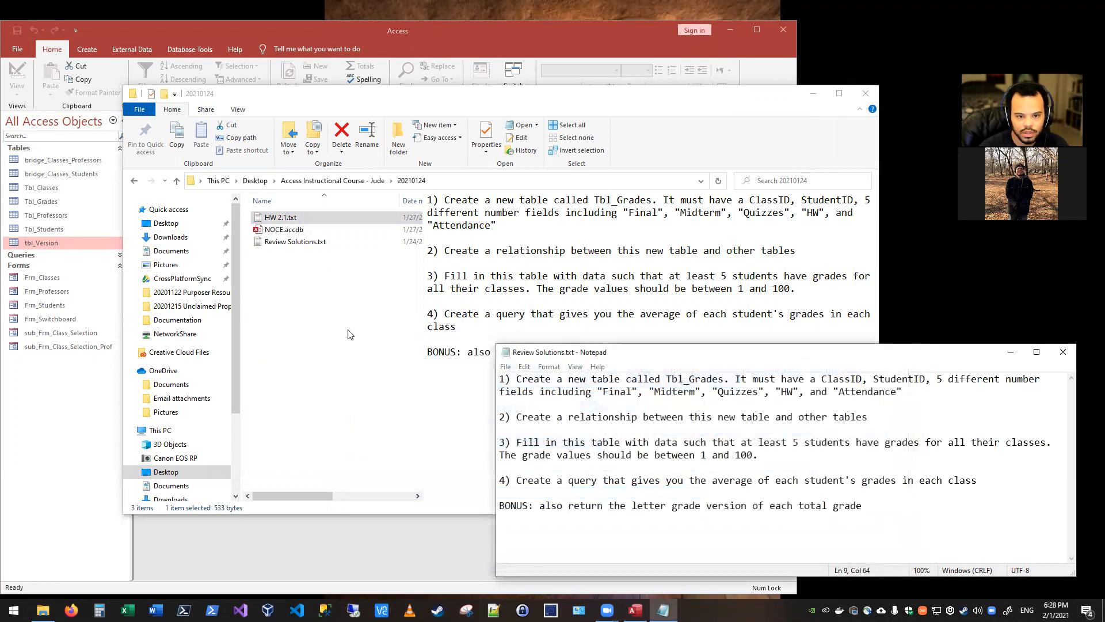
Step: Return File Explorer to the 20210201 folder, minimize it, and enlarge and reposition the Review Solutions.txt window beside the database
left_click(349, 333)
left_click(363, 183)
double_click(290, 349)
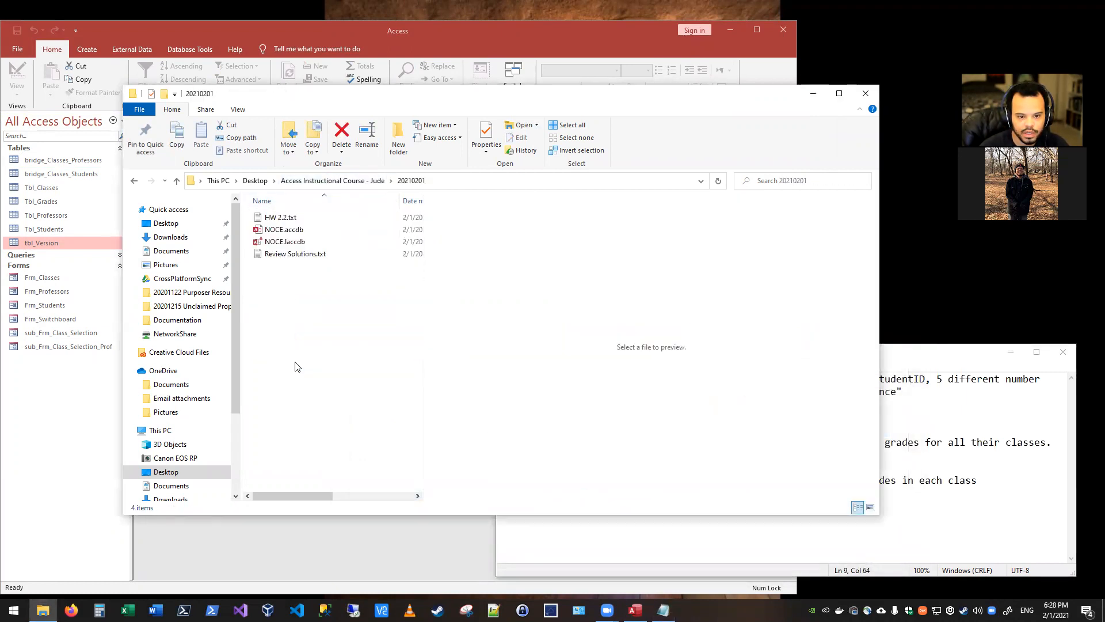
left_click(812, 93)
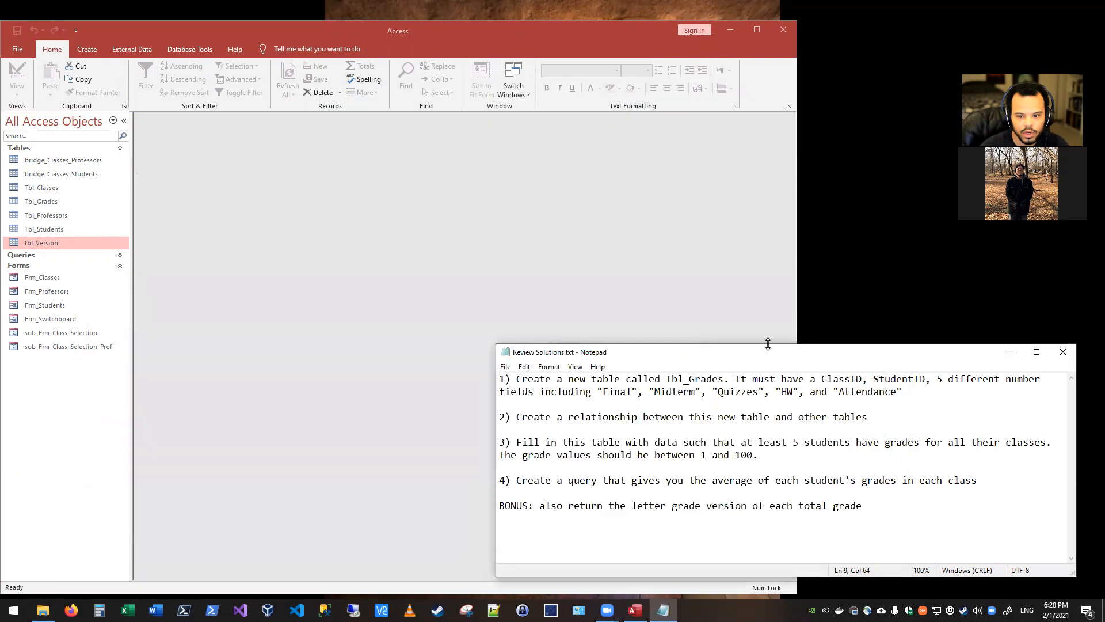
left_click_drag(722, 360, 682, 165)
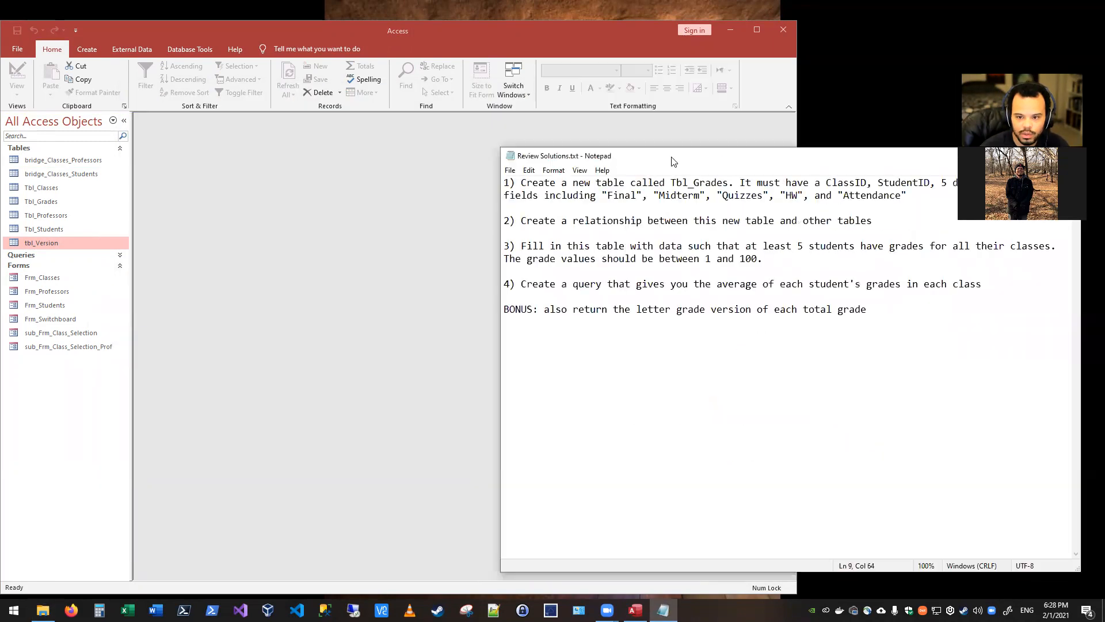
Step: Open Tbl_Grades, shrink the homework notes so its columns stay visible, and inspect the ClassID and StudentID fields in Design View
left_click(37, 200)
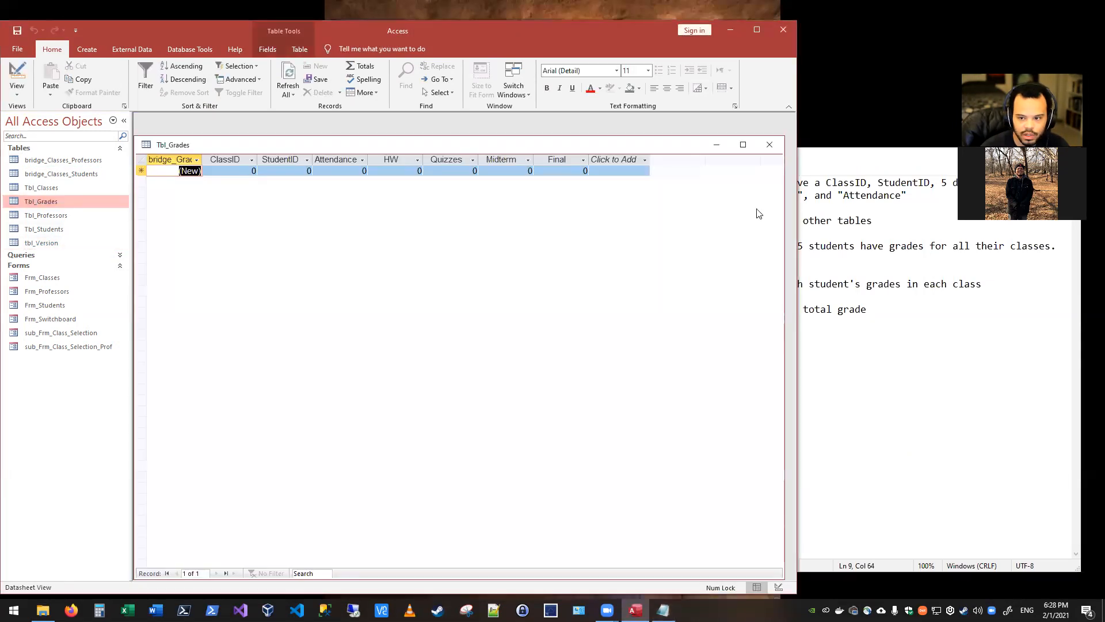
left_click(821, 174)
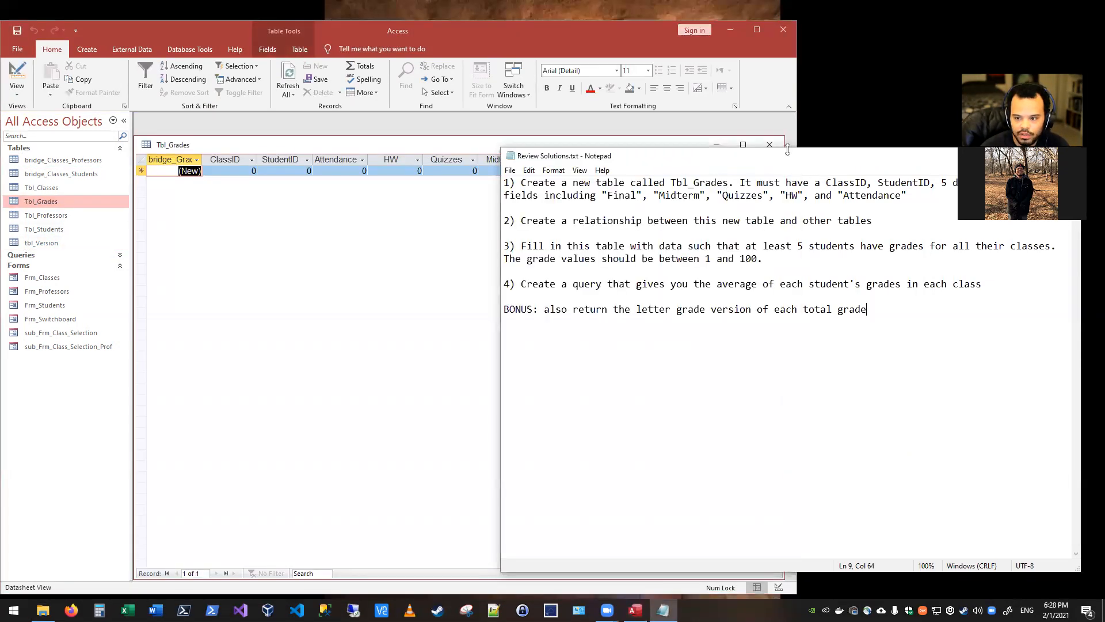
left_click_drag(787, 149, 787, 265)
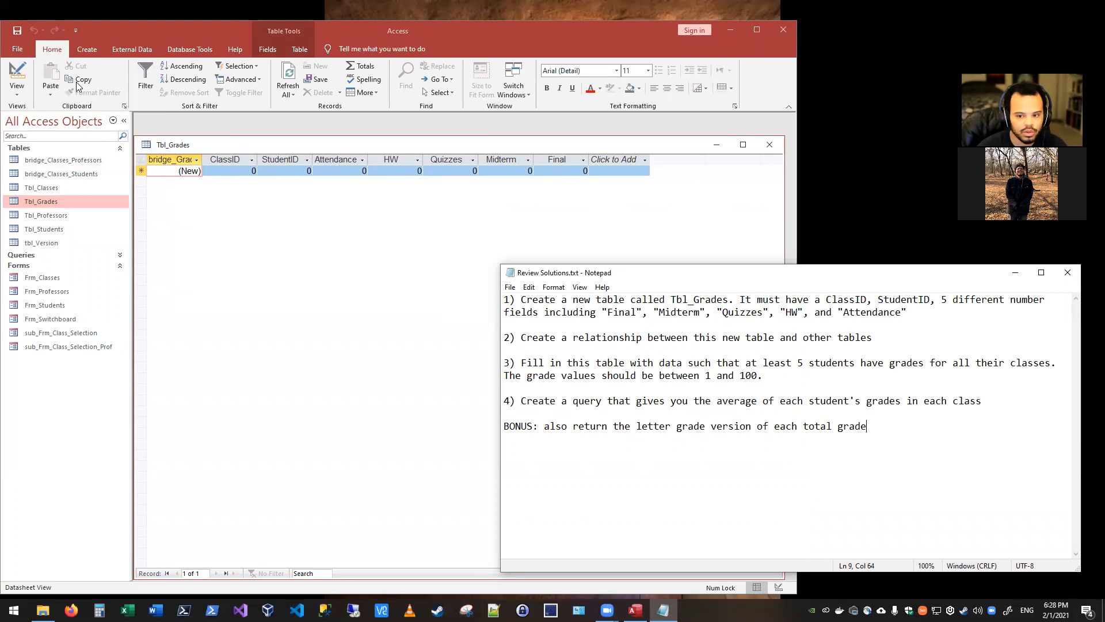
left_click(17, 75)
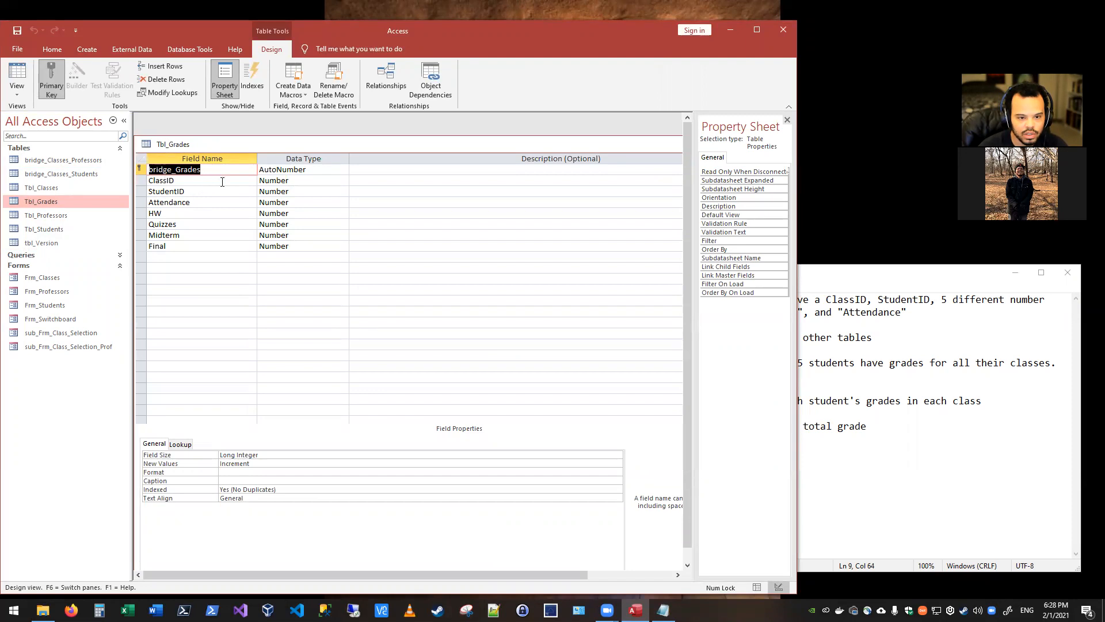
left_click(222, 182)
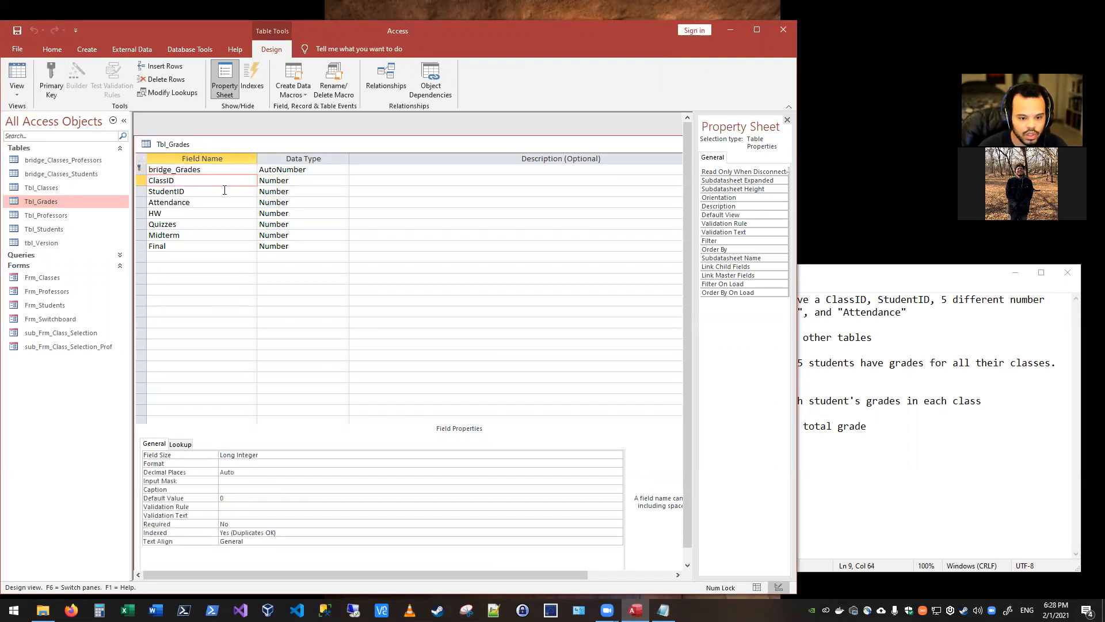
left_click(210, 193)
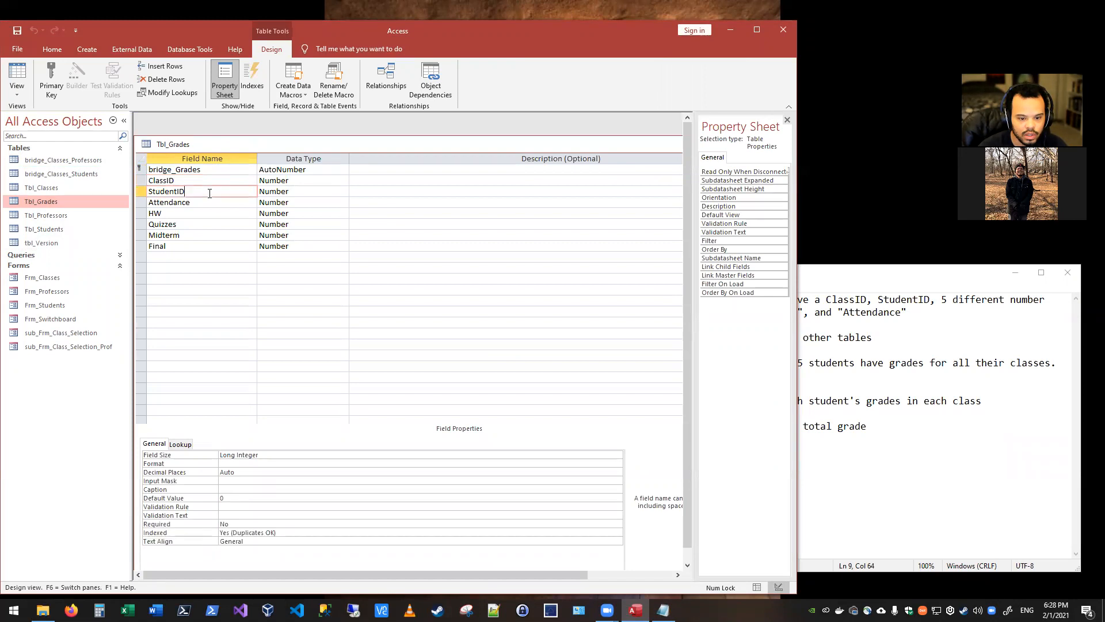
Step: Rename the primary key field bridge_Grades of Tbl_Grades to GradesID and save the table design
left_click(180, 169)
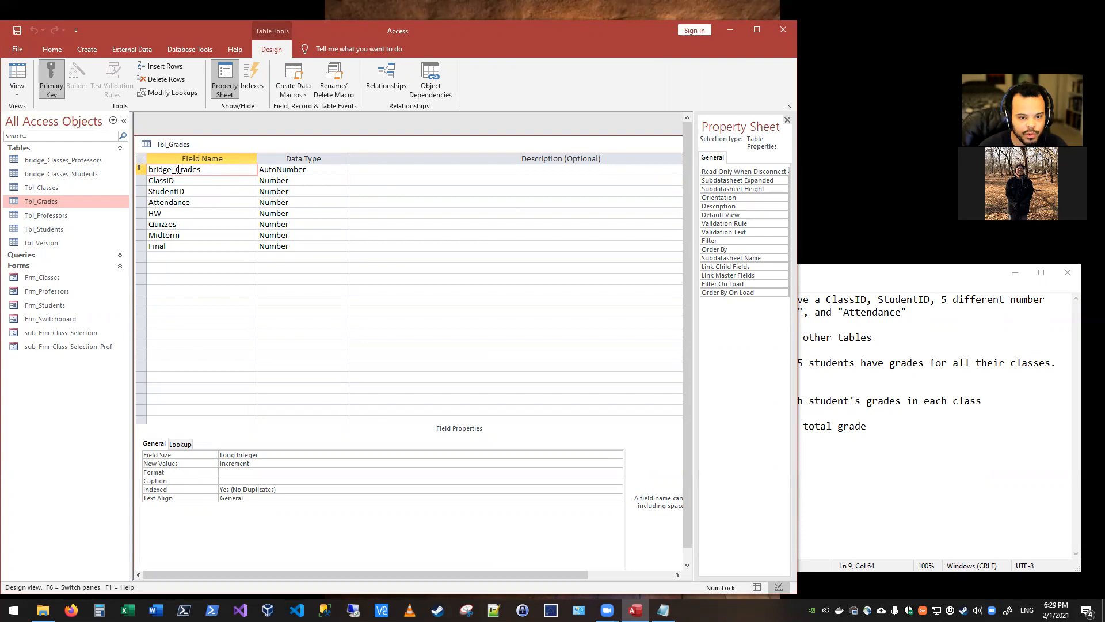
left_click_drag(176, 170, 148, 169)
key("BackSpace")
key("End")
type("ID")
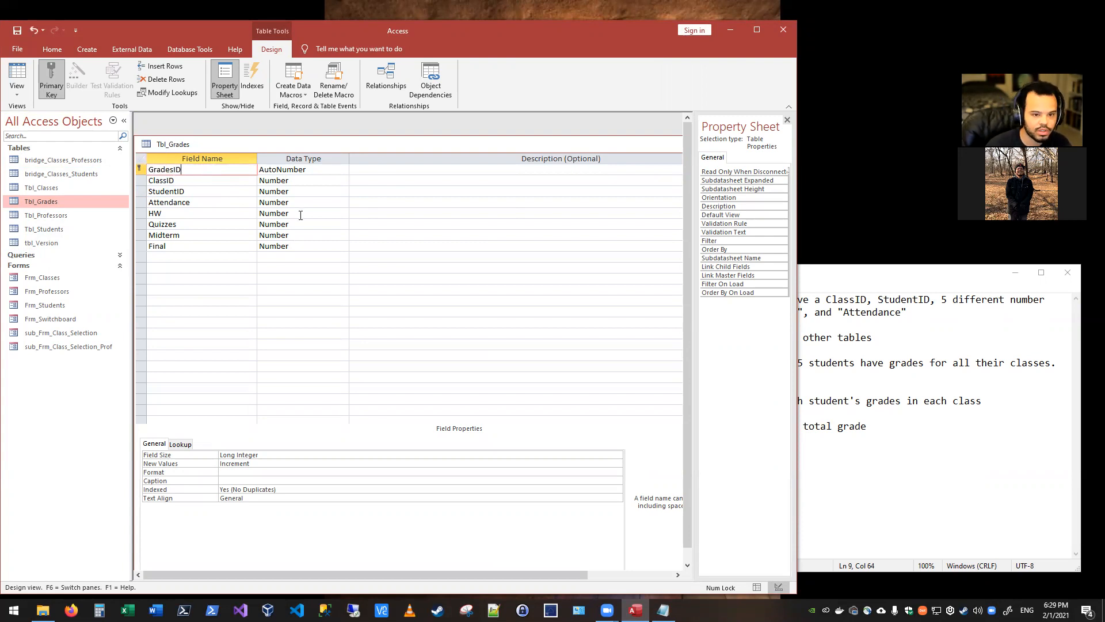
left_click(392, 182)
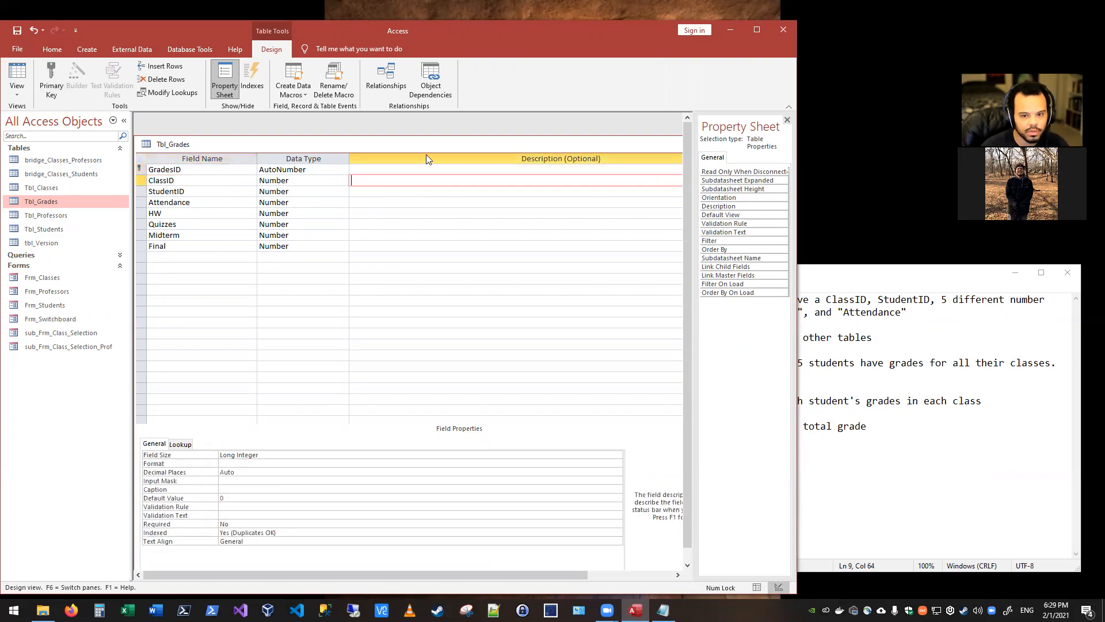
Step: Open Tbl_Professors to check how its ID field is named, and close it without saving the layout
left_click(55, 217)
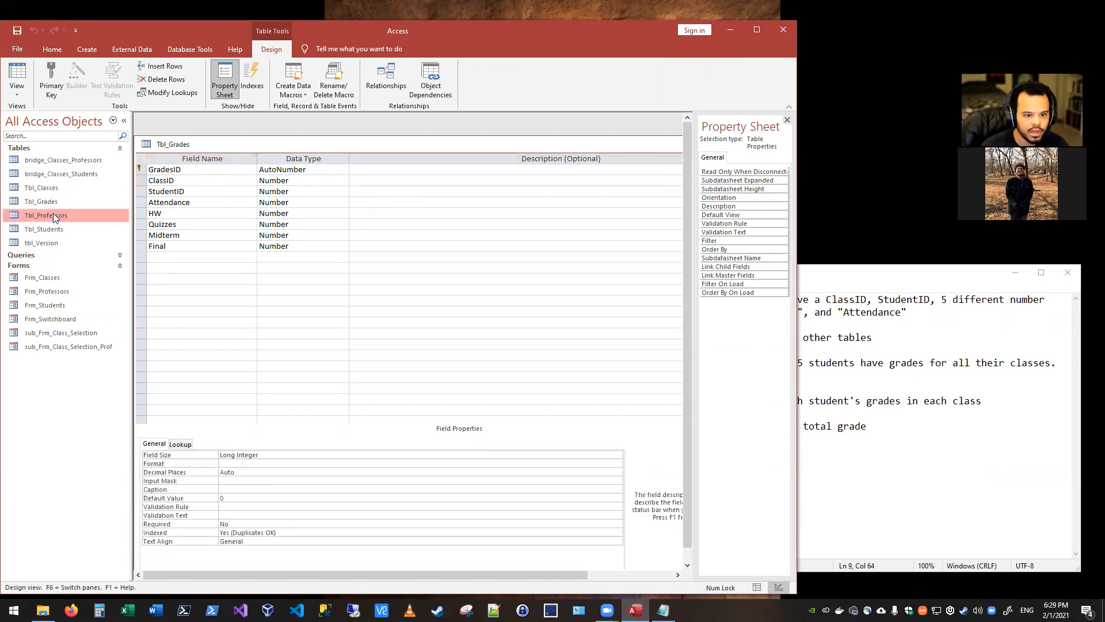
double_click(54, 216)
left_click_drag(210, 159, 225, 159)
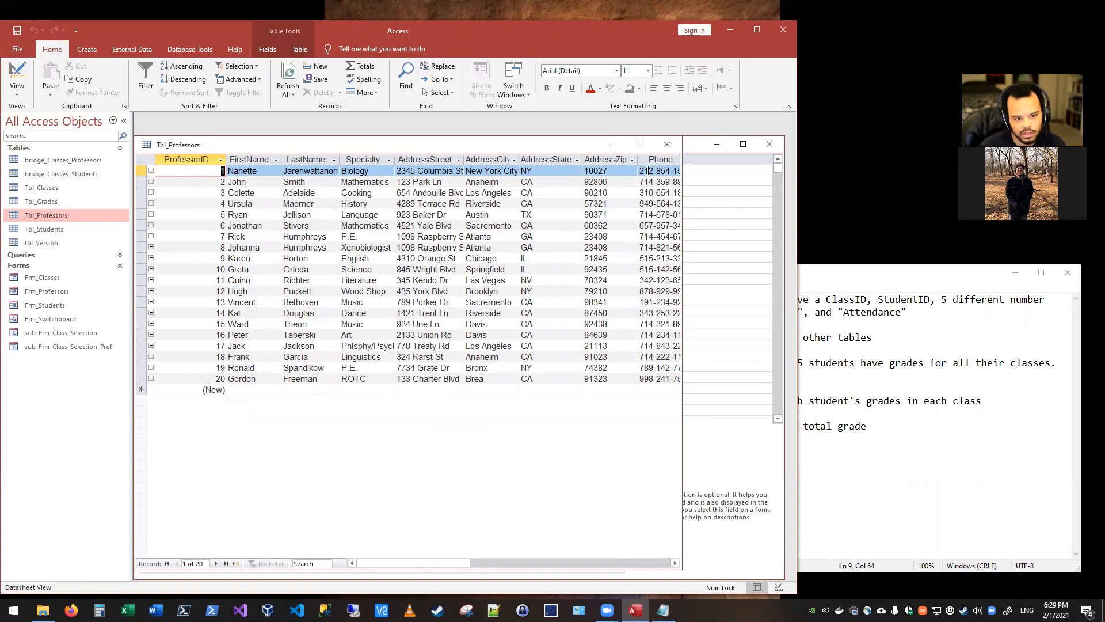
left_click(667, 144)
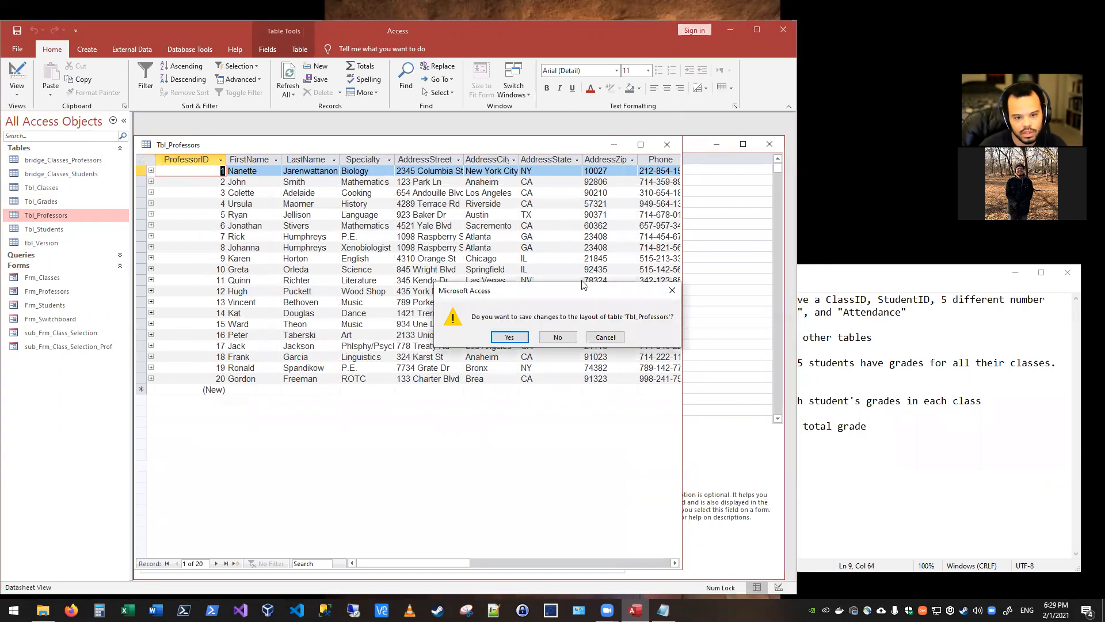
left_click(557, 337)
Step: Rename the primary key field of Tbl_Grades to the singular GradeID, save the design and close the table
left_click(174, 170)
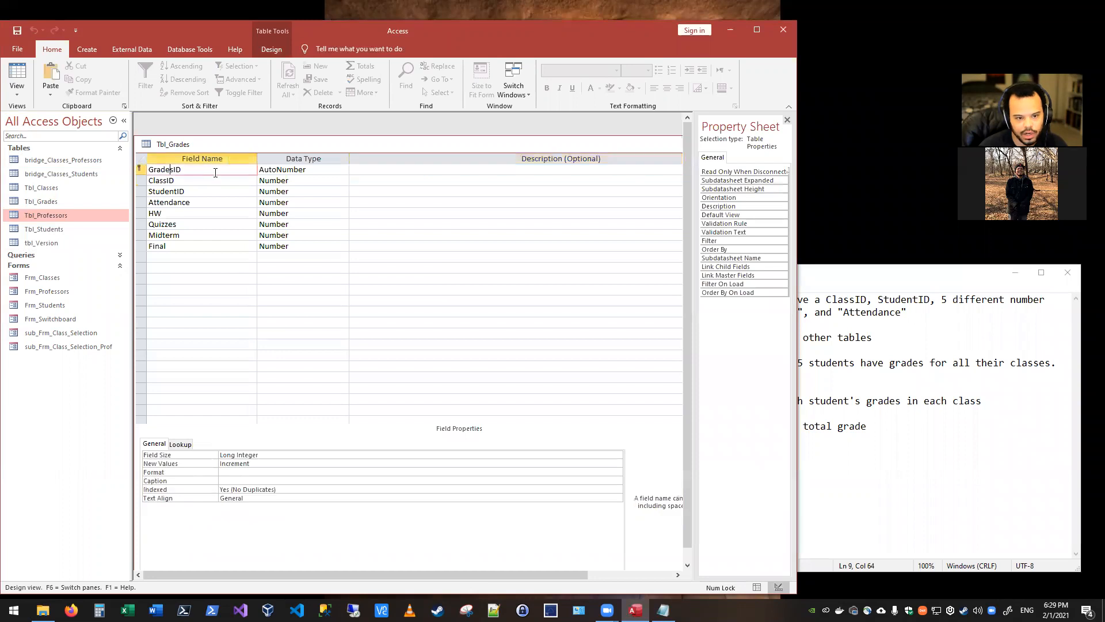
key("BackSpace")
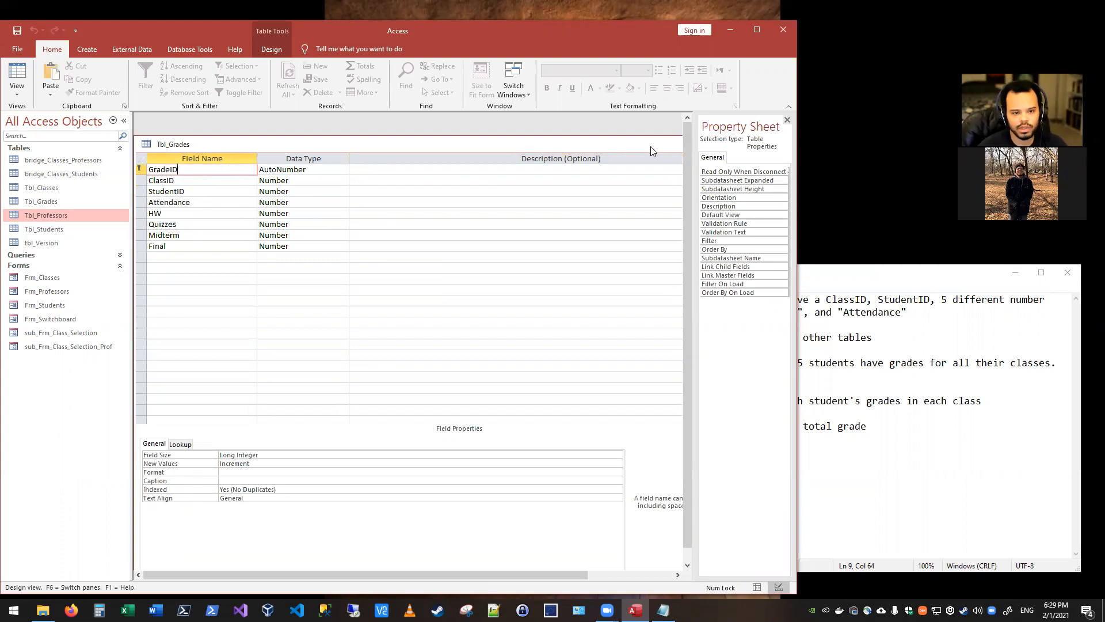
left_click_drag(651, 145, 490, 146)
left_click(612, 144)
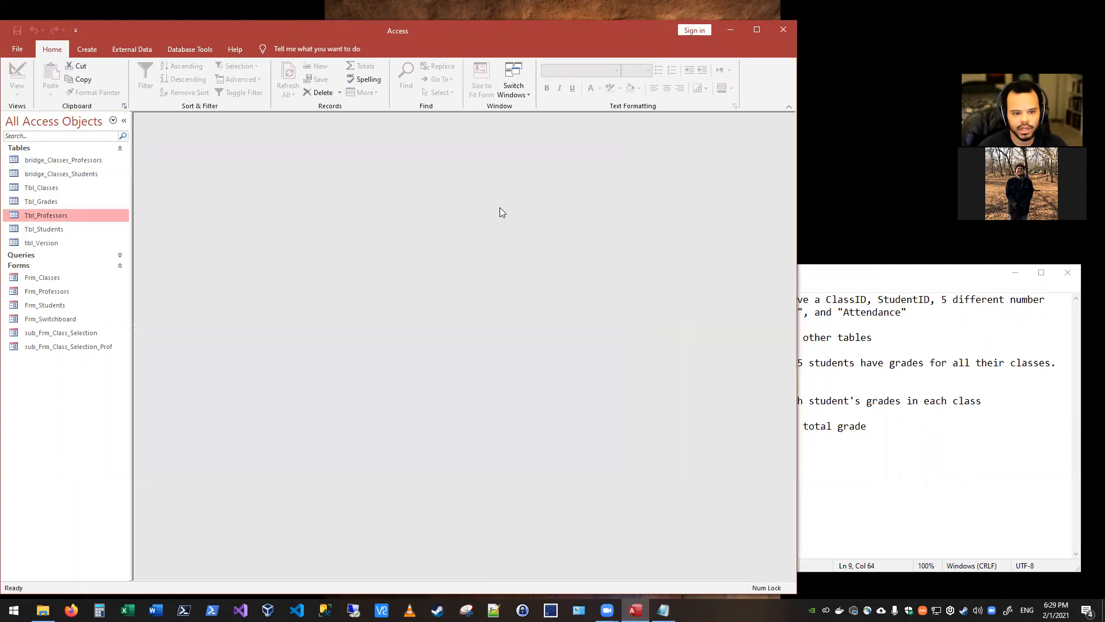
Step: Open bridge_Classes_Students to examine its key, ClassID and StudentID columns, and close the table
left_click(34, 202)
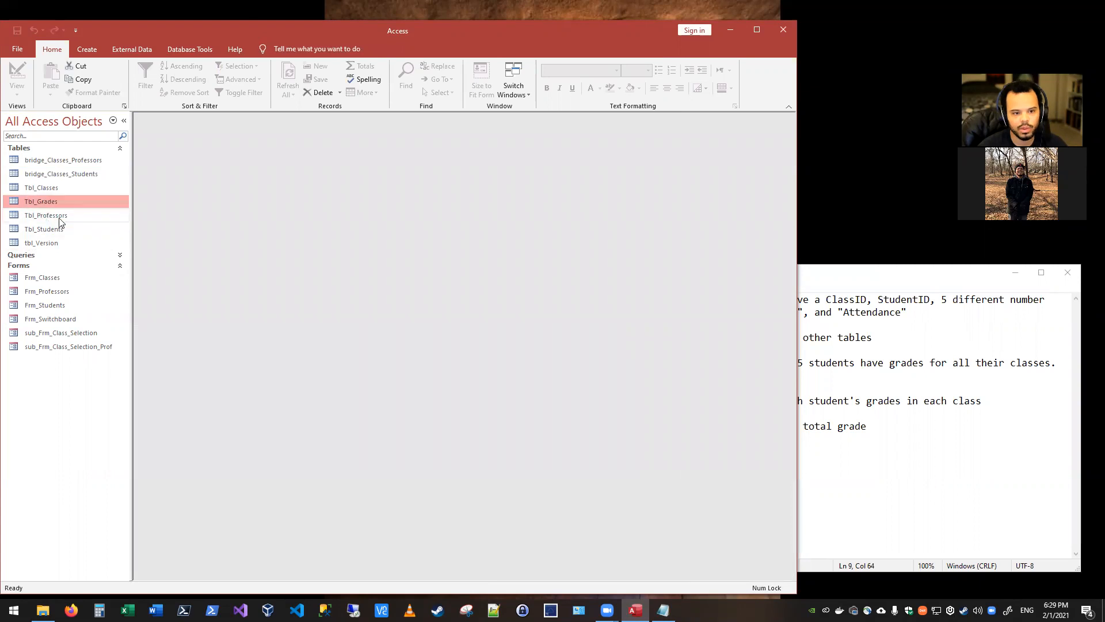
left_click(75, 173)
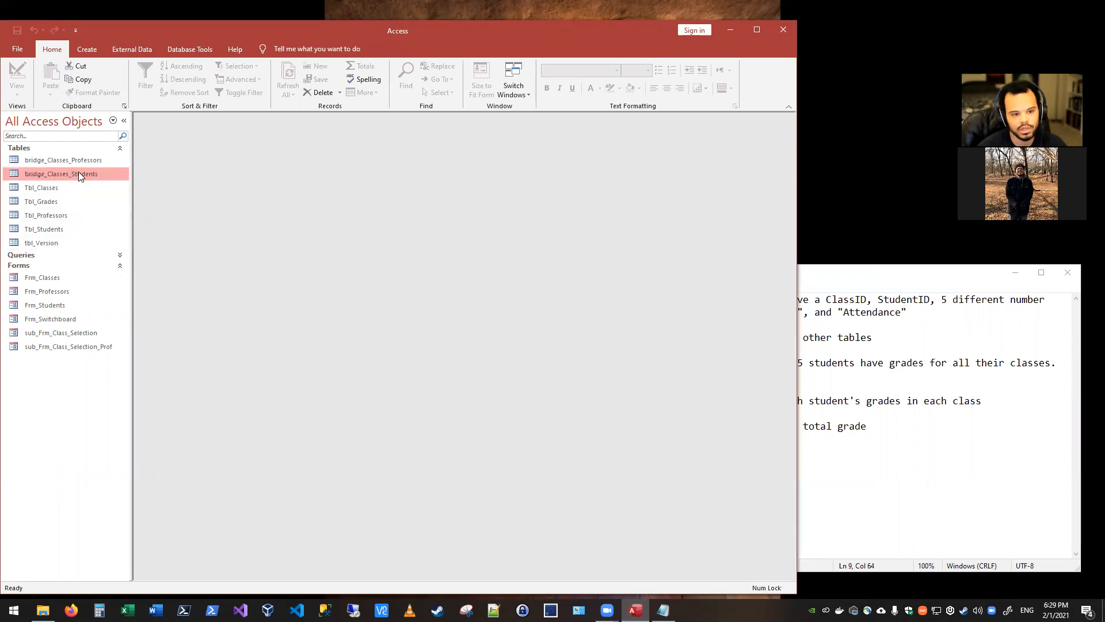
double_click(56, 174)
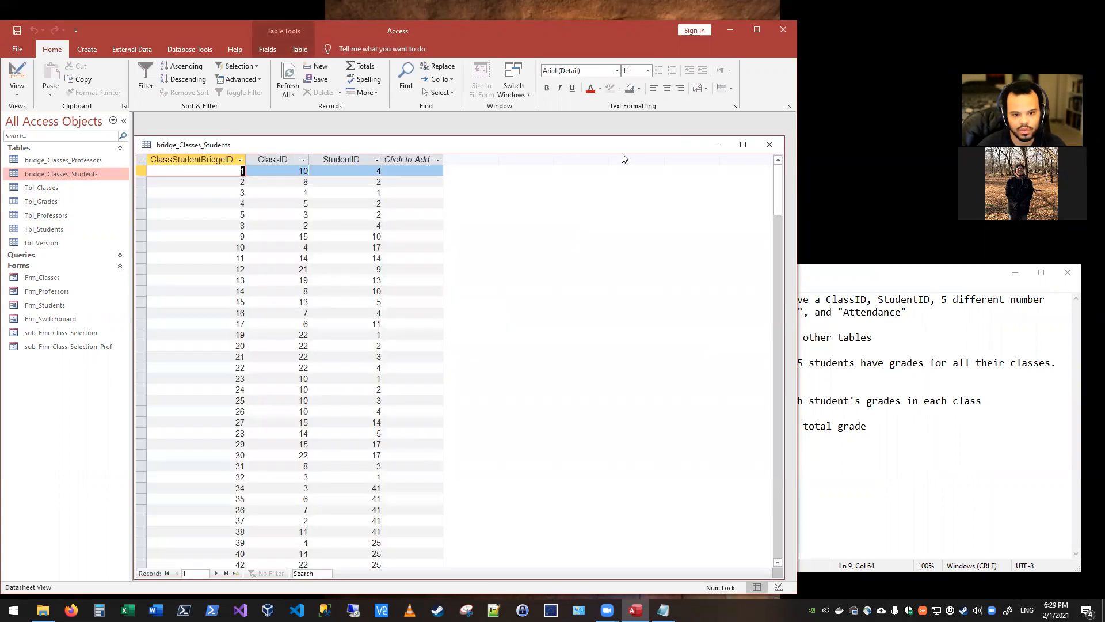
left_click(769, 144)
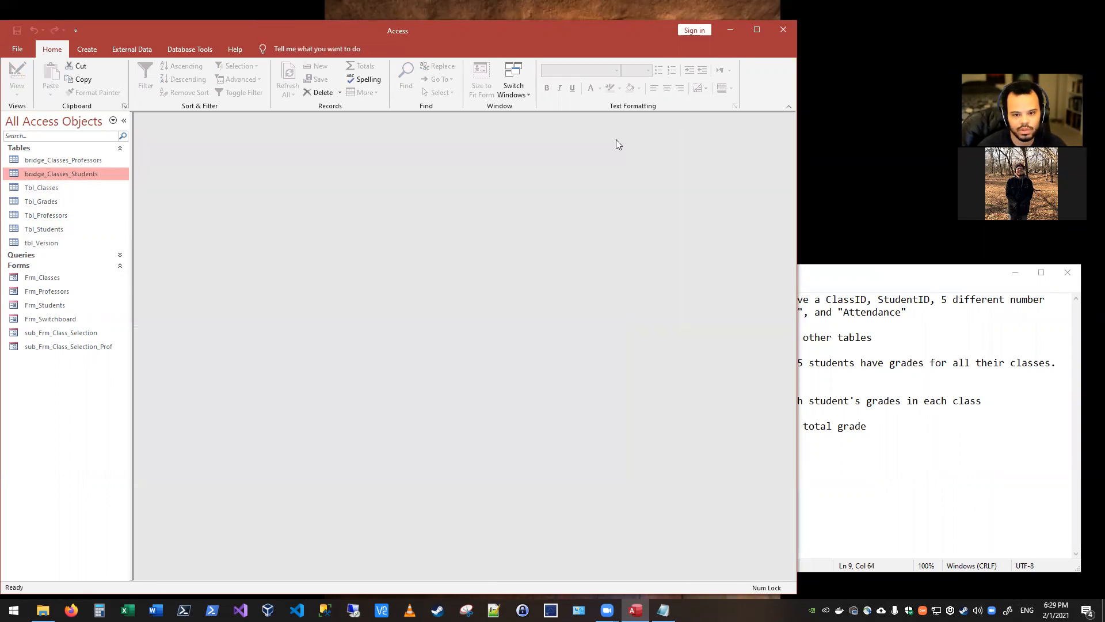
Step: Review the Tbl_Grades columns against the homework notes, highlight task 2 about creating a relationship, and close the table
double_click(52, 201)
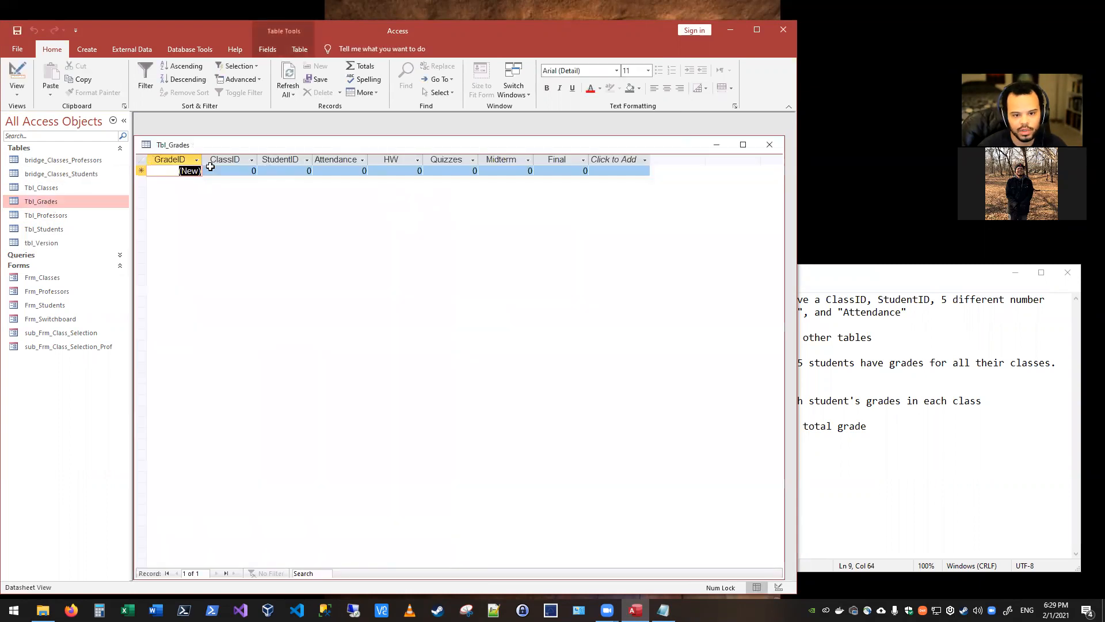
left_click_drag(959, 401, 912, 389)
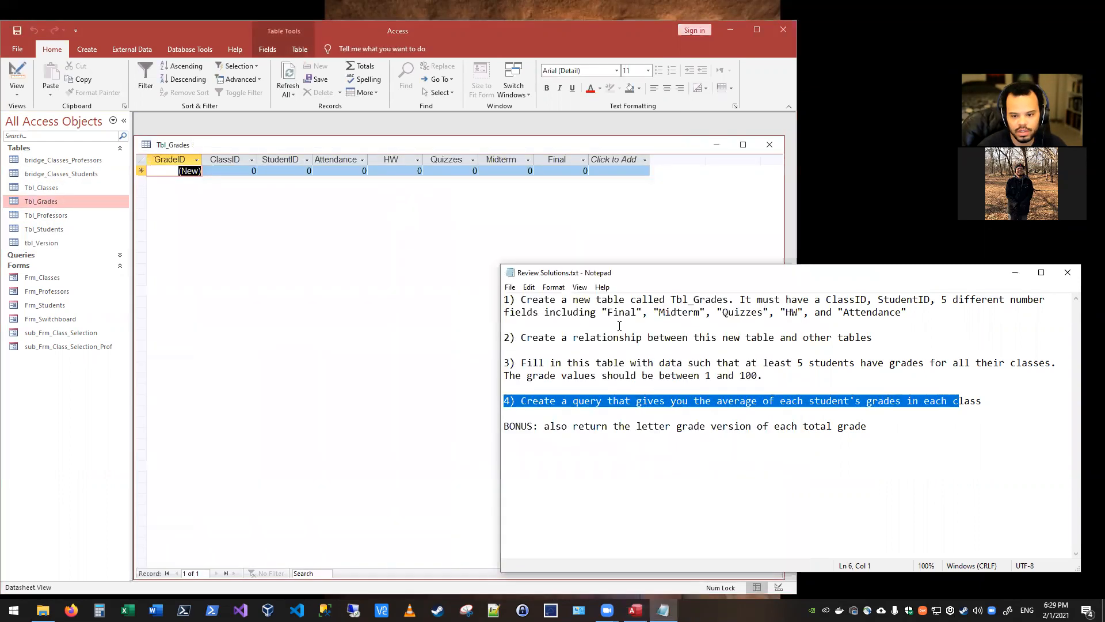
left_click_drag(503, 337, 873, 338)
left_click(770, 144)
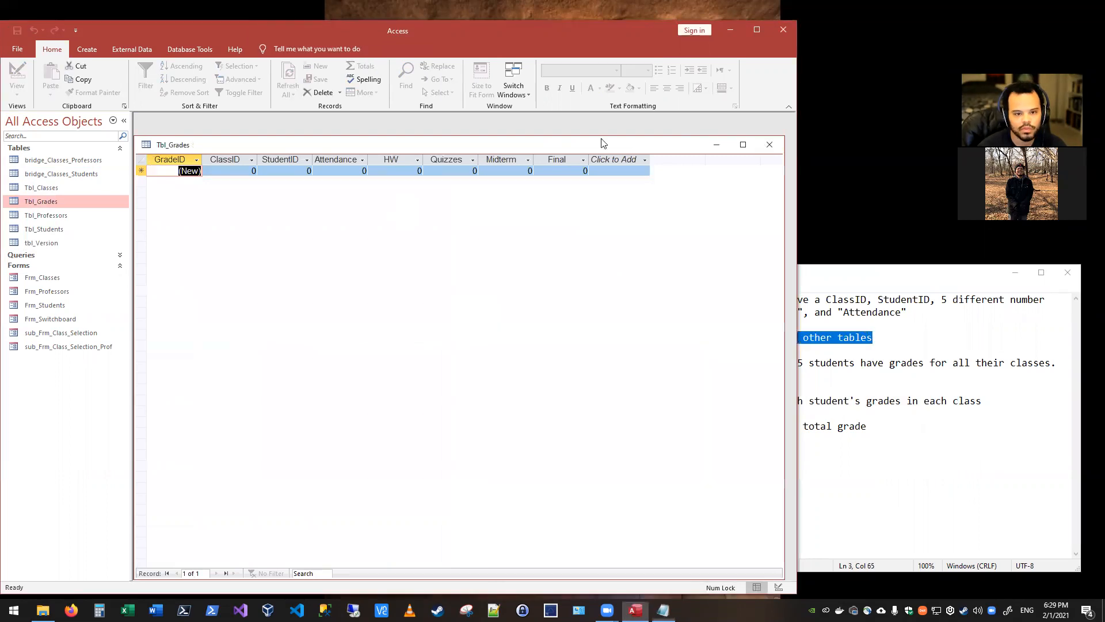
Step: Reread the homework notes, highlight task 1 about the Tbl_Grades fields, and shift the notes window slightly
left_click(133, 49)
left_click(183, 49)
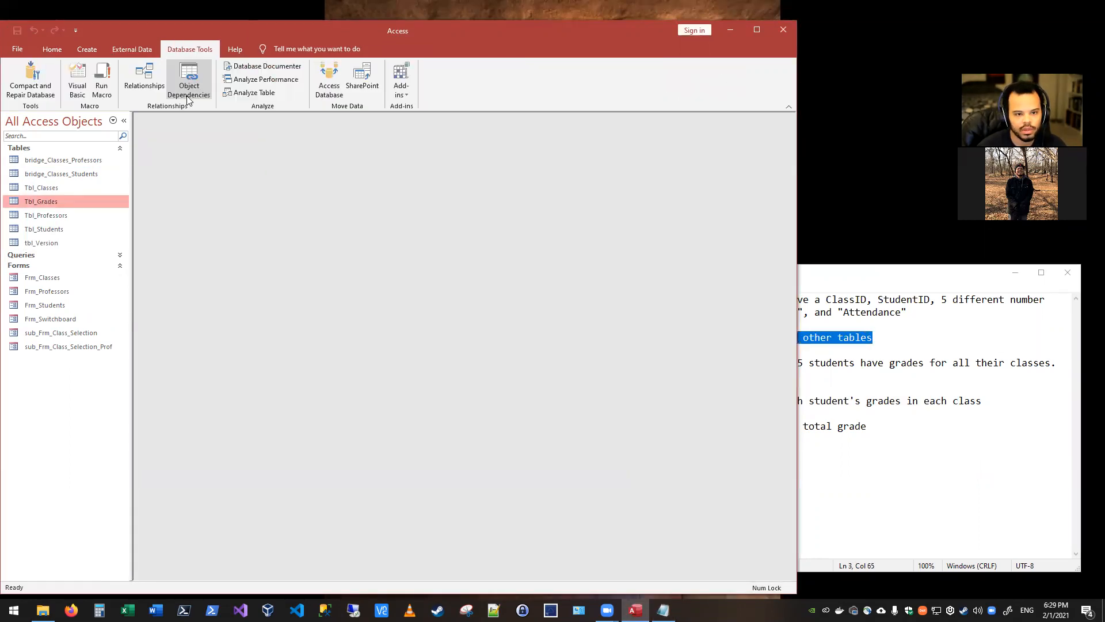
left_click(960, 325)
left_click_drag(960, 326, 393, 265)
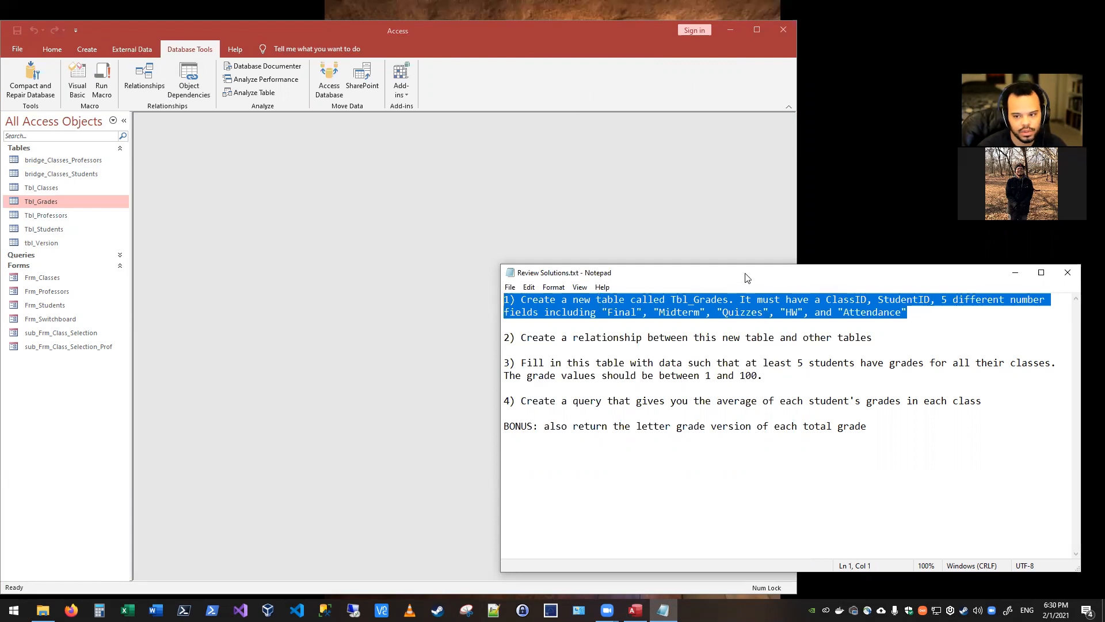
left_click_drag(747, 278, 765, 292)
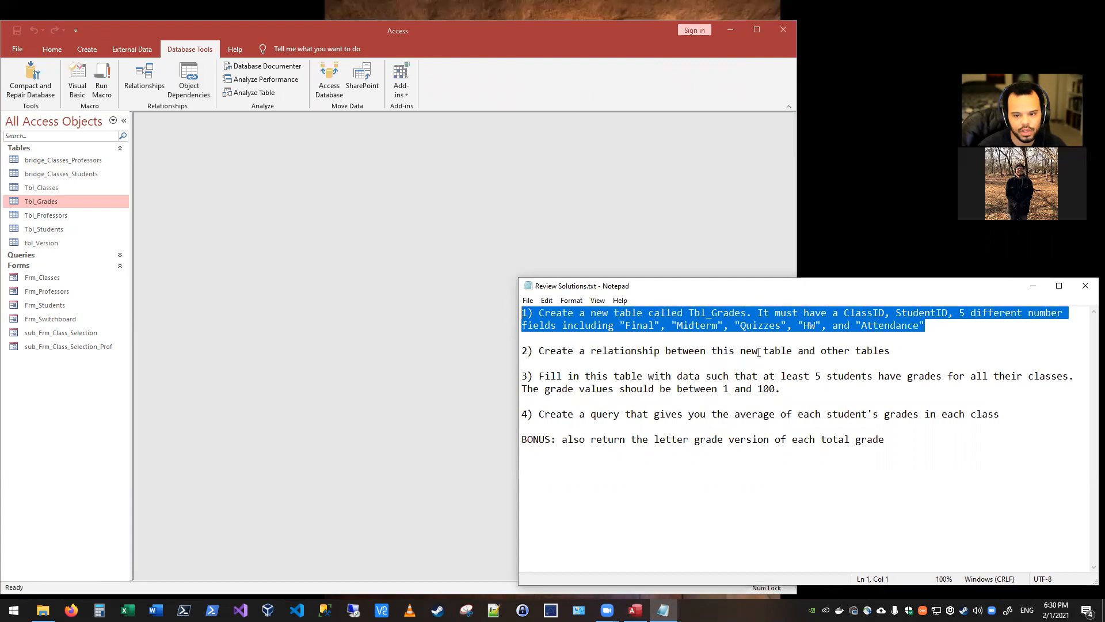
Step: Open the Relationships diagram and add Tbl_Grades in the empty area below bridge_Classes_Students
left_click(224, 176)
left_click(144, 77)
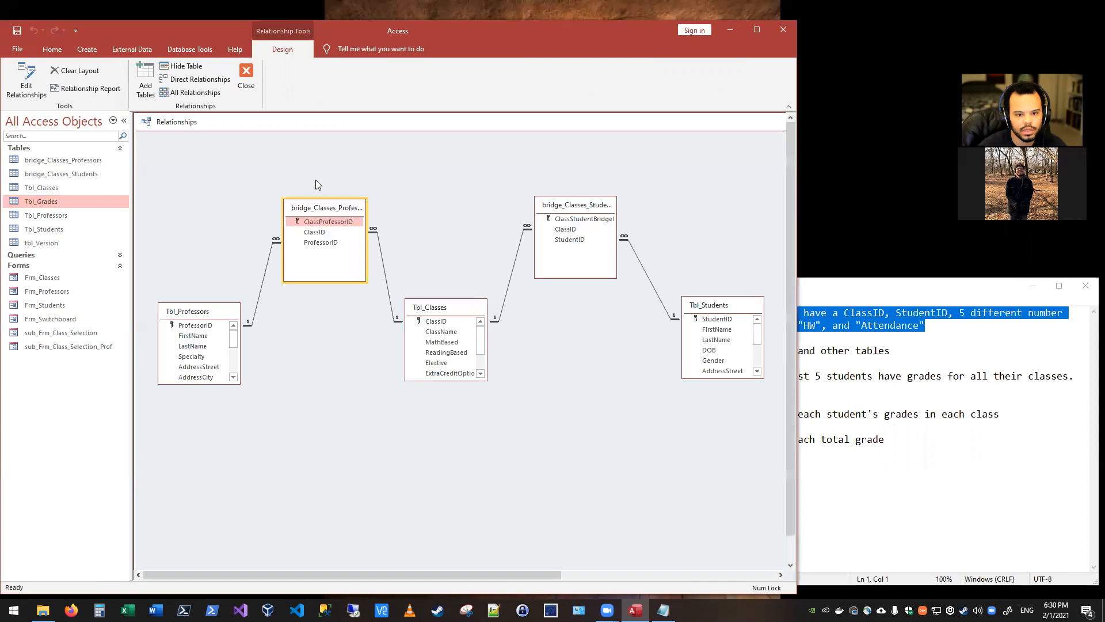
left_click_drag(362, 578, 372, 579)
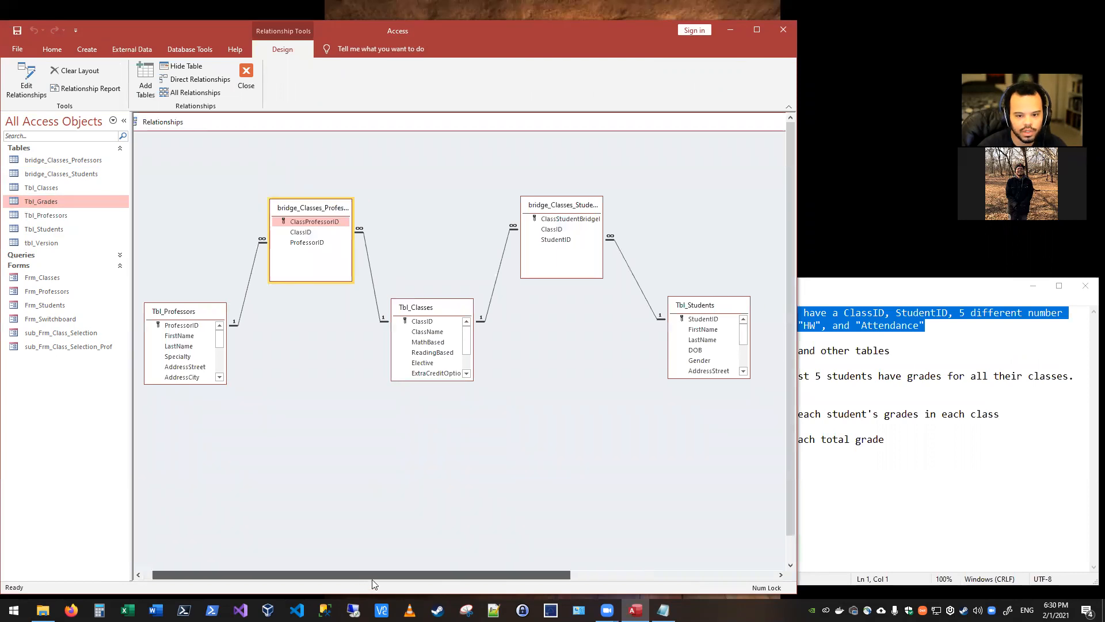
left_click_drag(51, 201, 590, 437)
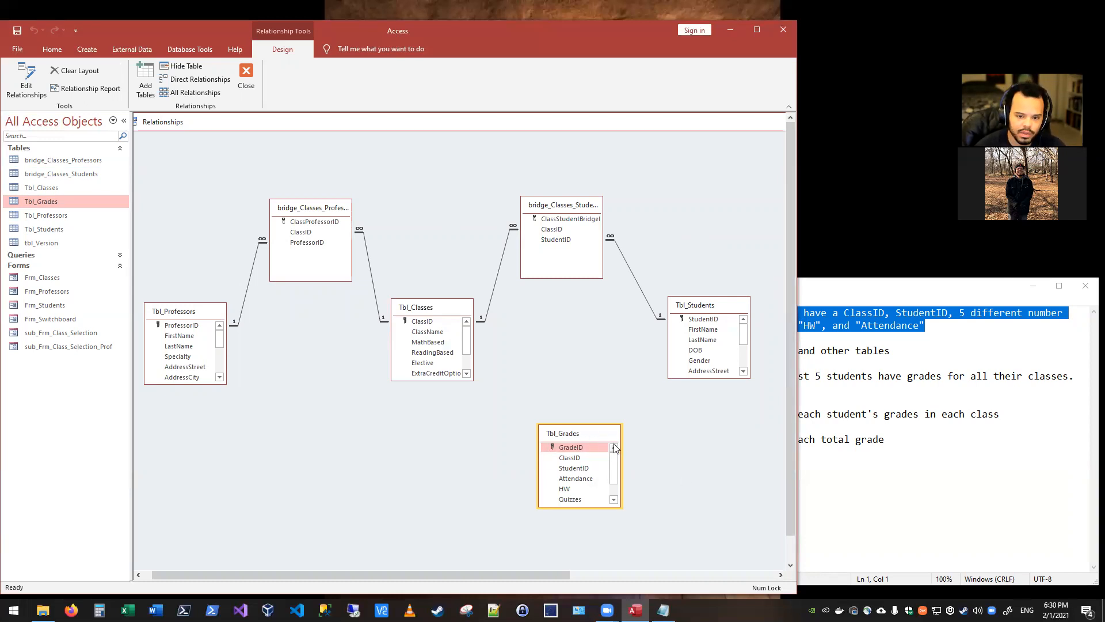
Step: Place the Tbl_Grades box between Tbl_Classes and Tbl_Students, and lengthen it to show all its fields through Final
left_click(563, 201)
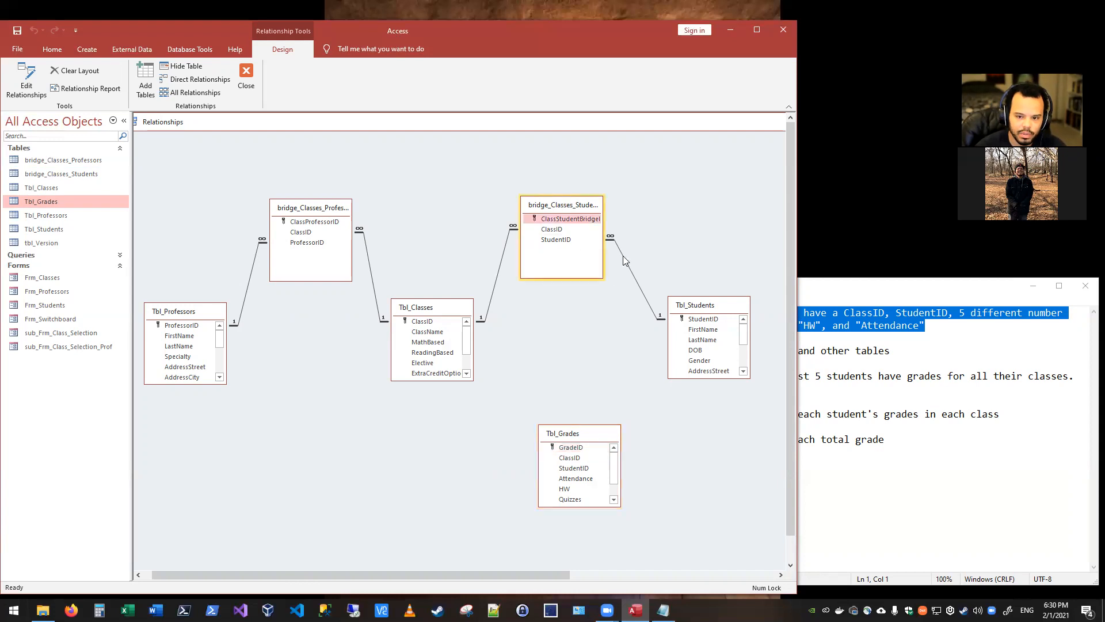
left_click(579, 436)
left_click(563, 204)
left_click_drag(583, 436, 567, 300)
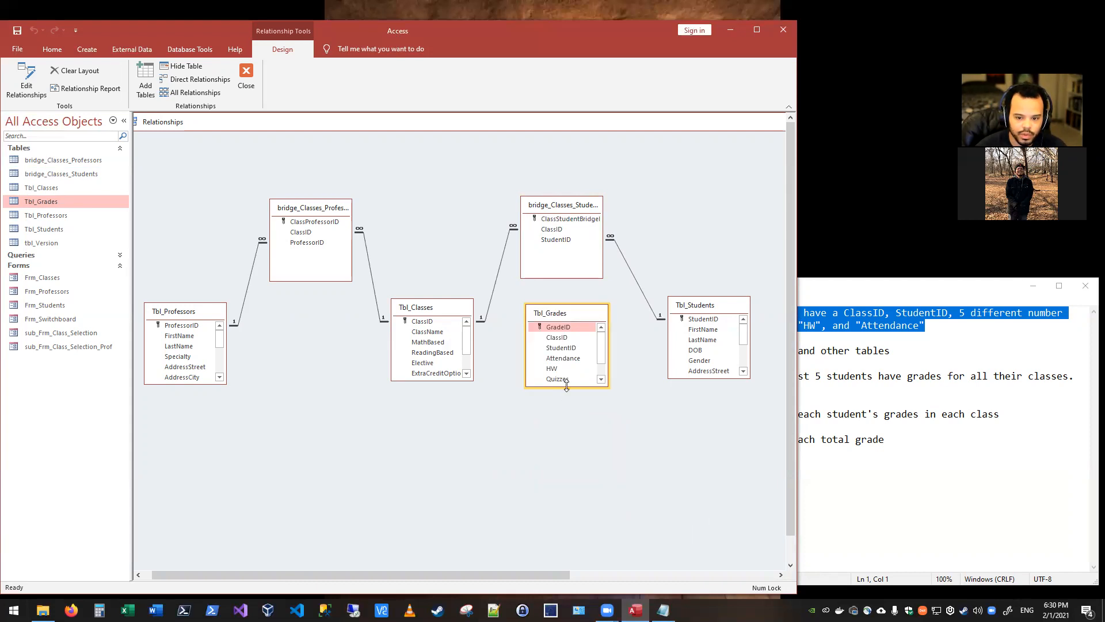
left_click_drag(566, 388, 572, 412)
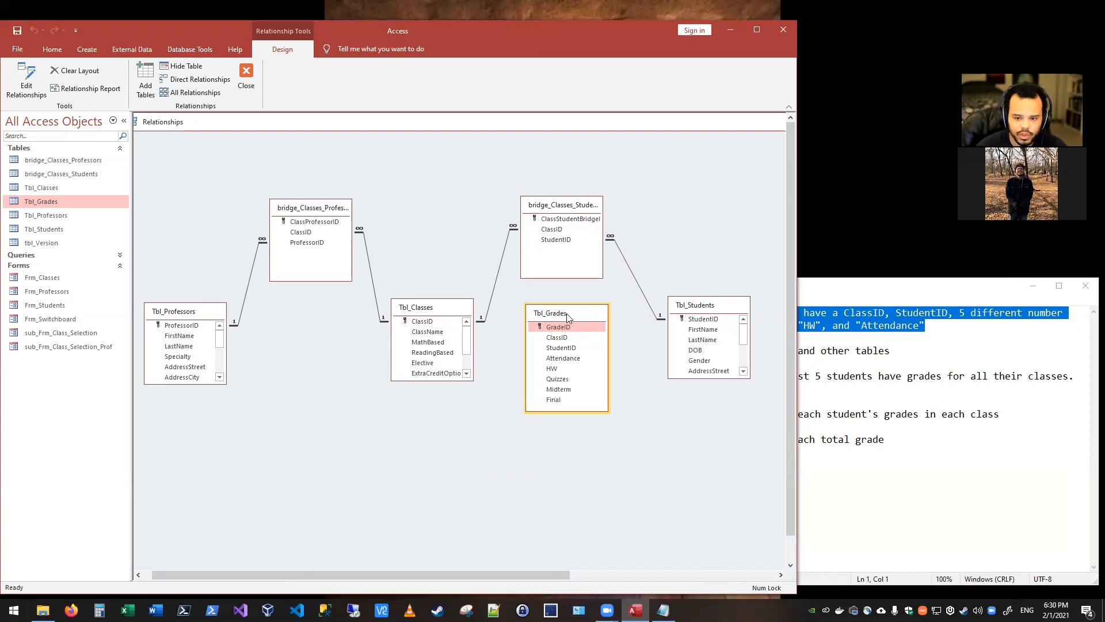
left_click_drag(567, 317, 564, 389)
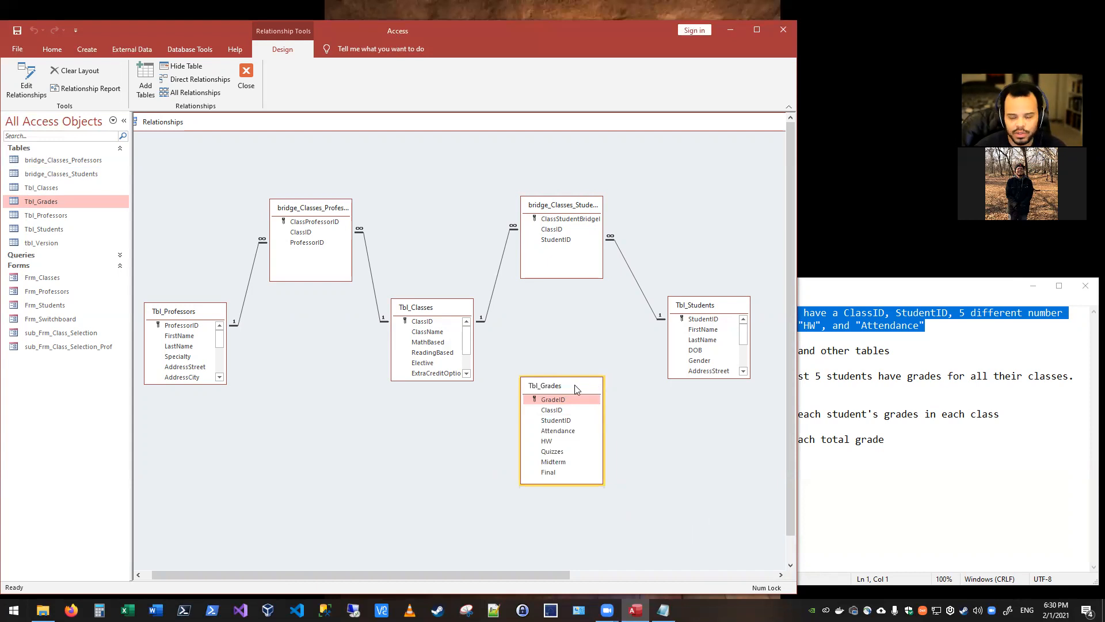
left_click_drag(576, 387, 578, 360)
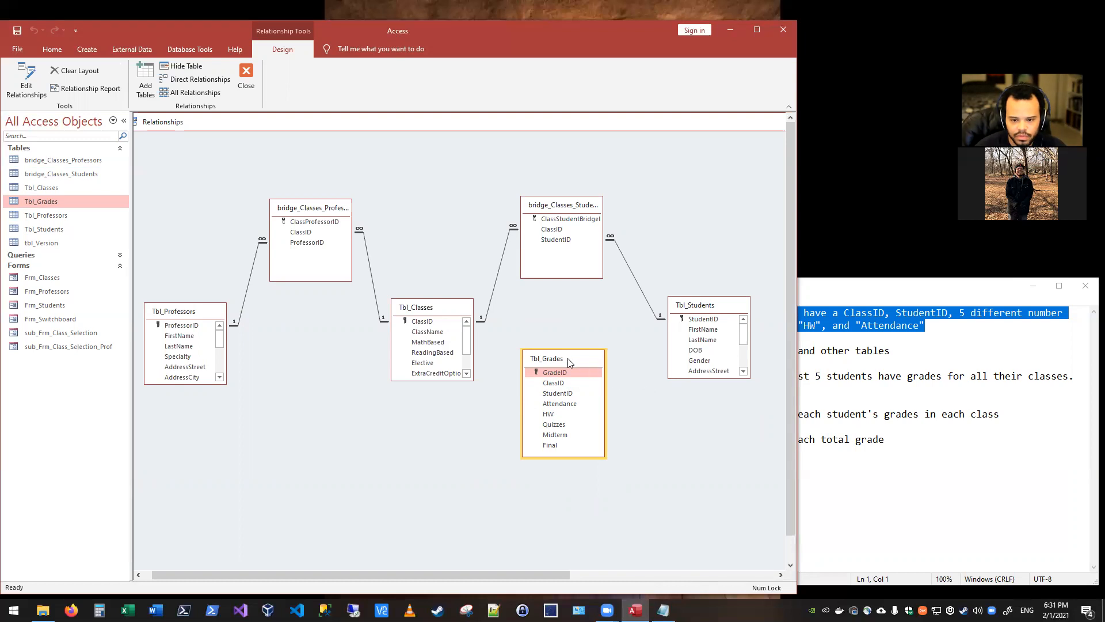
left_click_drag(567, 359, 567, 357)
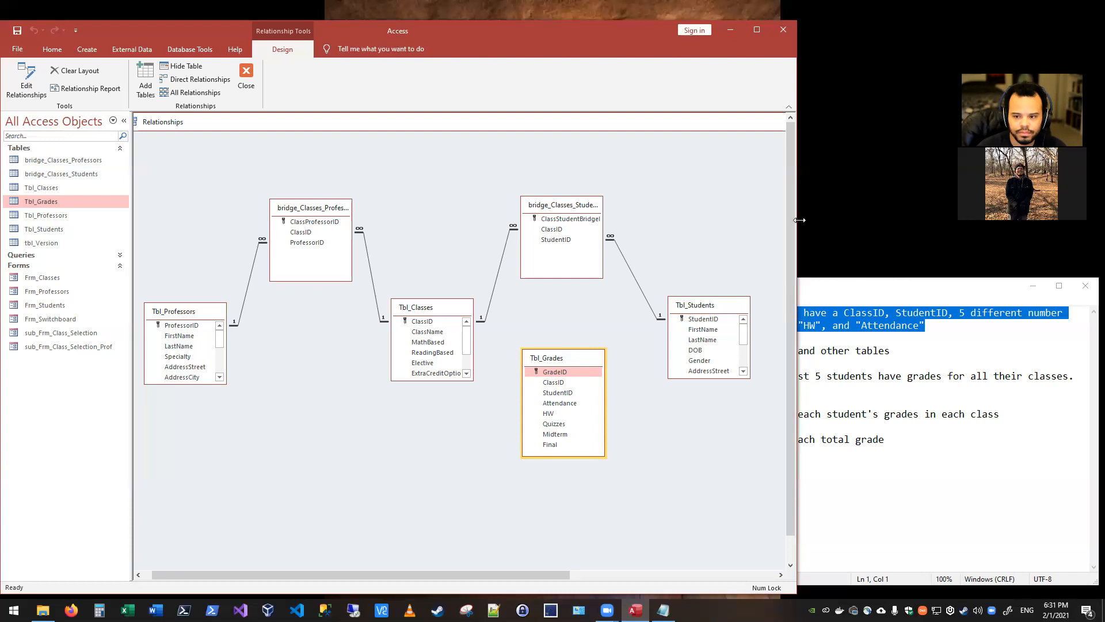
Step: Widen the Access window and resize the Relationships window so the whole diagram fits inside it
left_click_drag(800, 220, 842, 219)
mouse_move(161, 118)
left_mouse_down()
mouse_move(183, 121)
mouse_move(251, 197)
mouse_move(210, 129)
mouse_move(139, 122)
left_mouse_up()
mouse_move(222, 132)
left_mouse_down()
mouse_move(302, 138)
mouse_move(218, 134)
left_mouse_up()
left_click_drag(146, 117, 220, 123)
left_click_drag(324, 136, 255, 136)
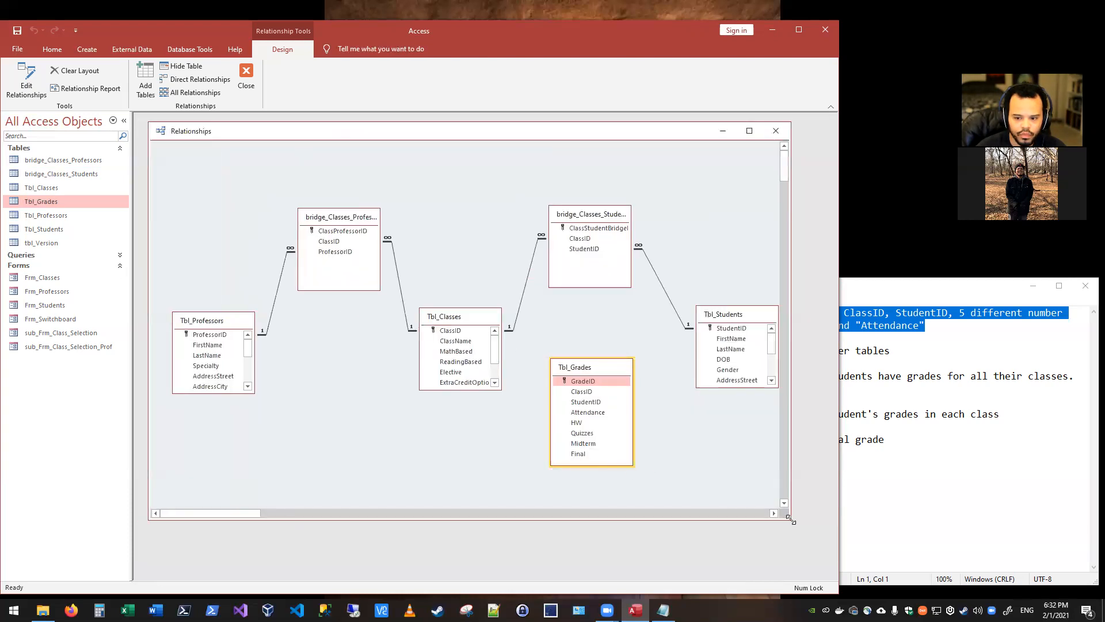
left_click_drag(788, 518, 824, 539)
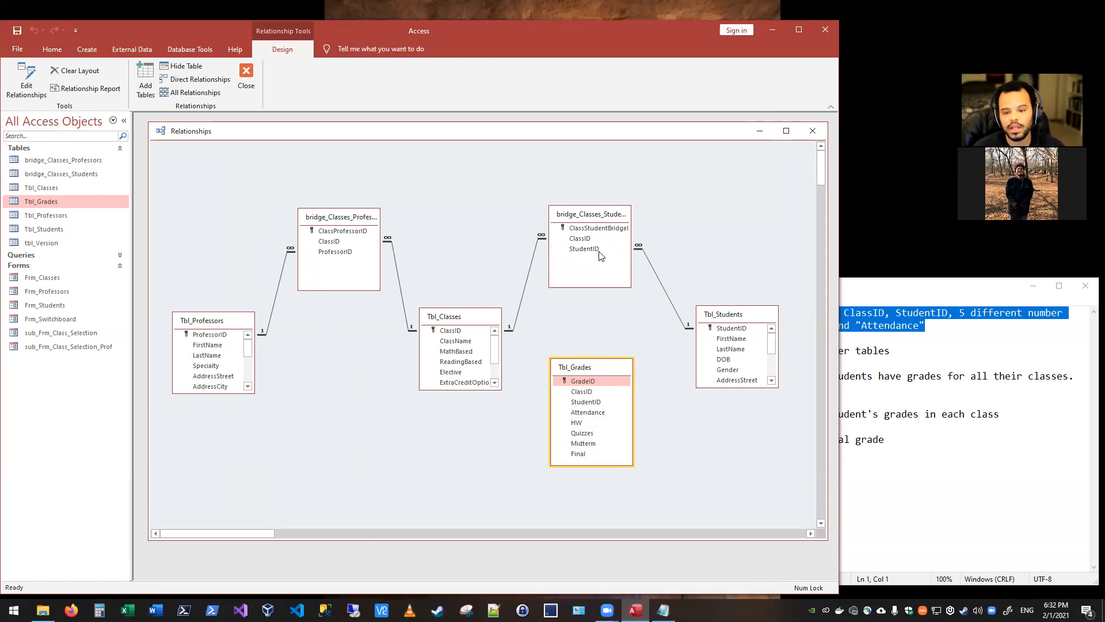
Step: Check the homework notes, compare bridge_Classes_Students with Tbl_Grades, and move the Tbl_Grades box closer beneath the bridge table
left_click(900, 343)
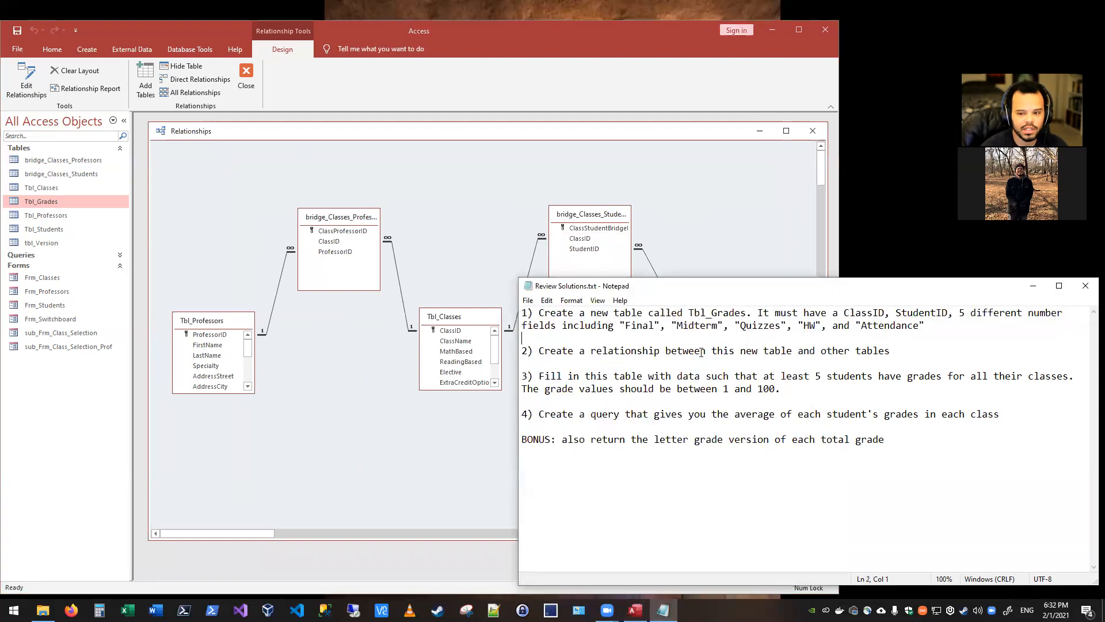
left_click(591, 215)
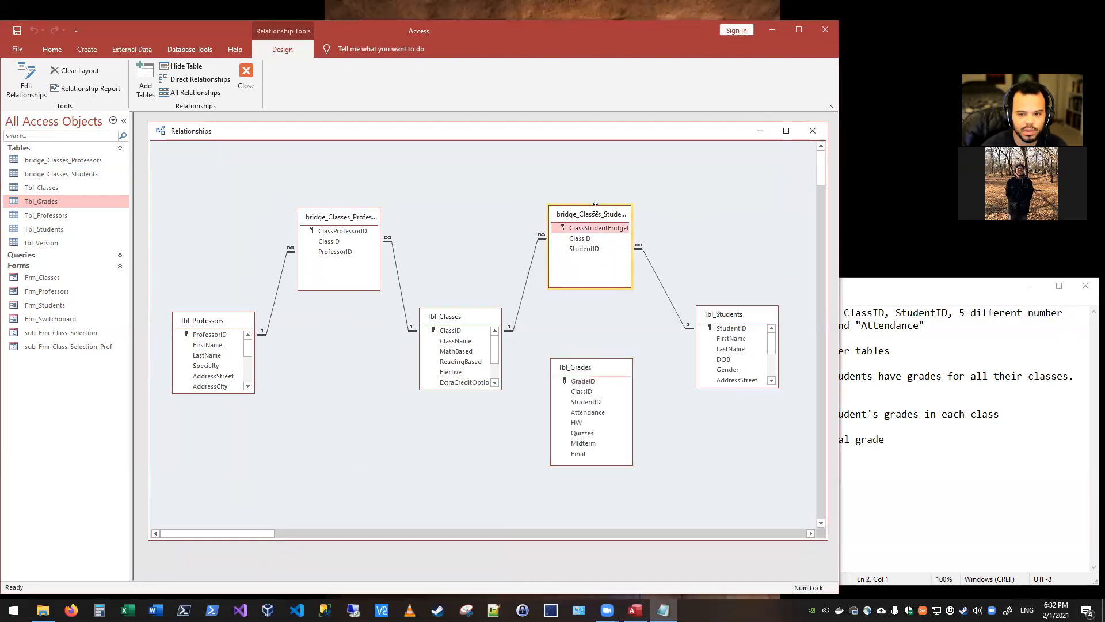
left_click(583, 363)
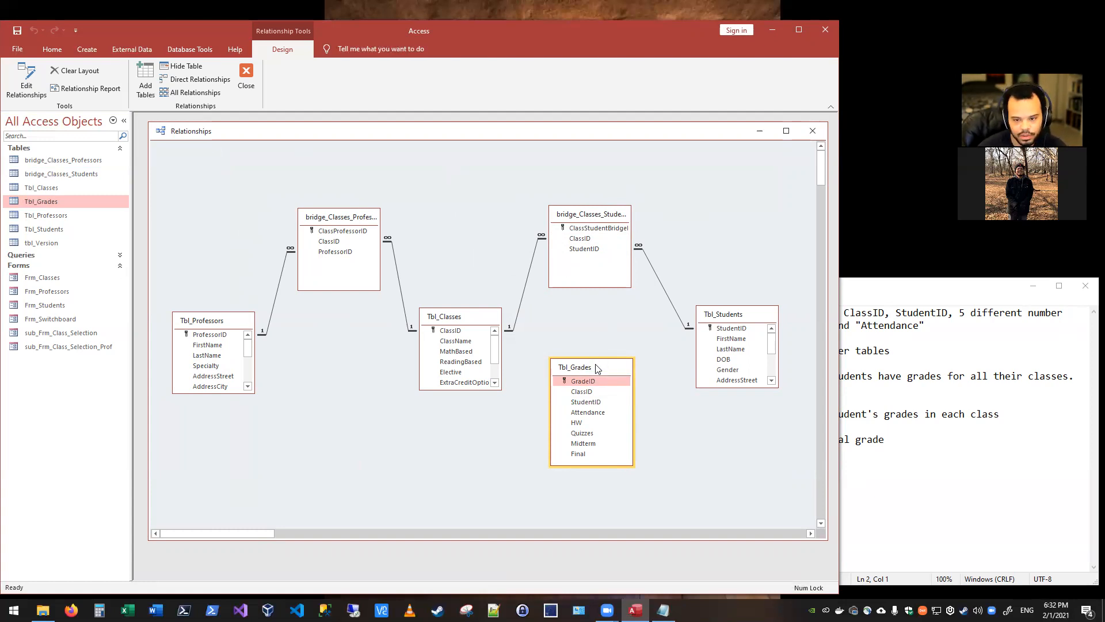
left_click_drag(595, 364, 593, 343)
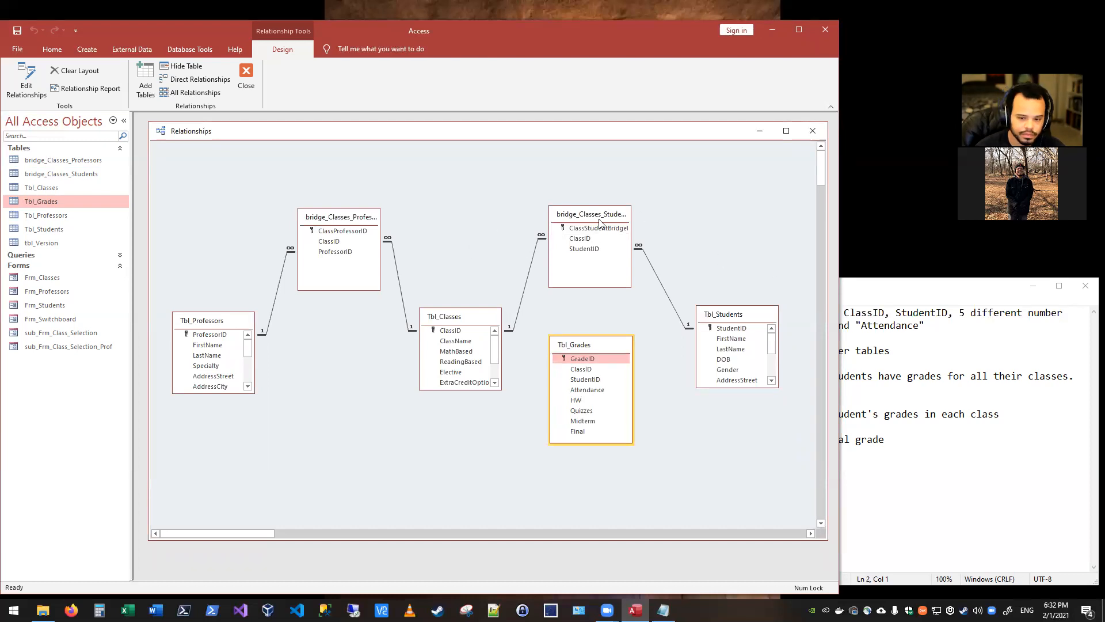
Step: Create a relationship from ClassID in Tbl_Classes to ClassID in Tbl_Grades, and nudge the Tbl_Grades box slightly
left_click_drag(457, 330, 577, 373)
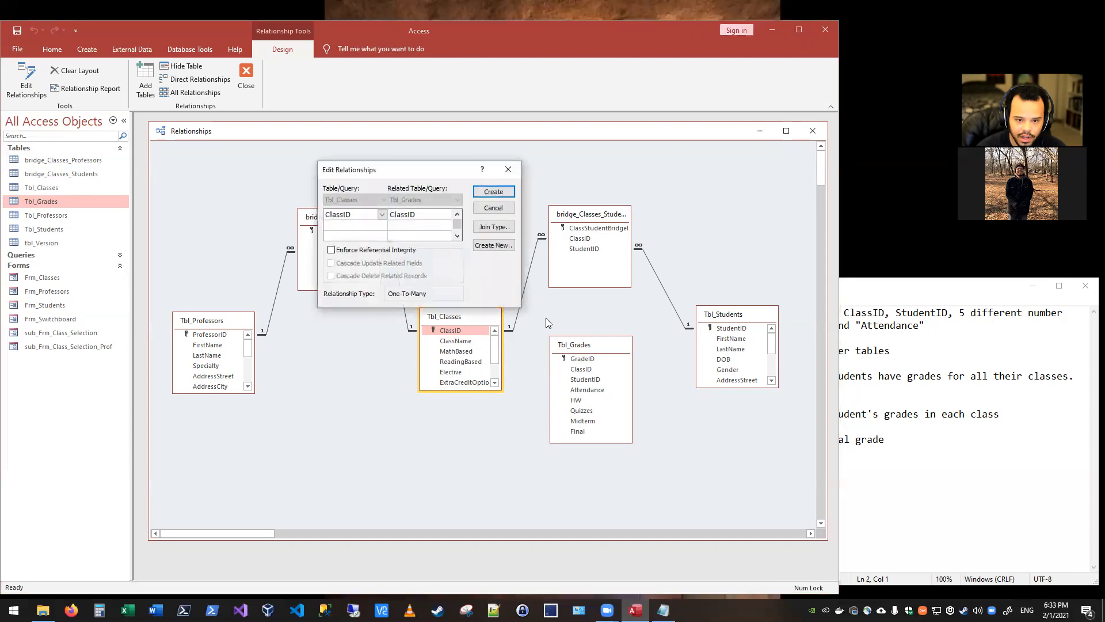
left_click(495, 192)
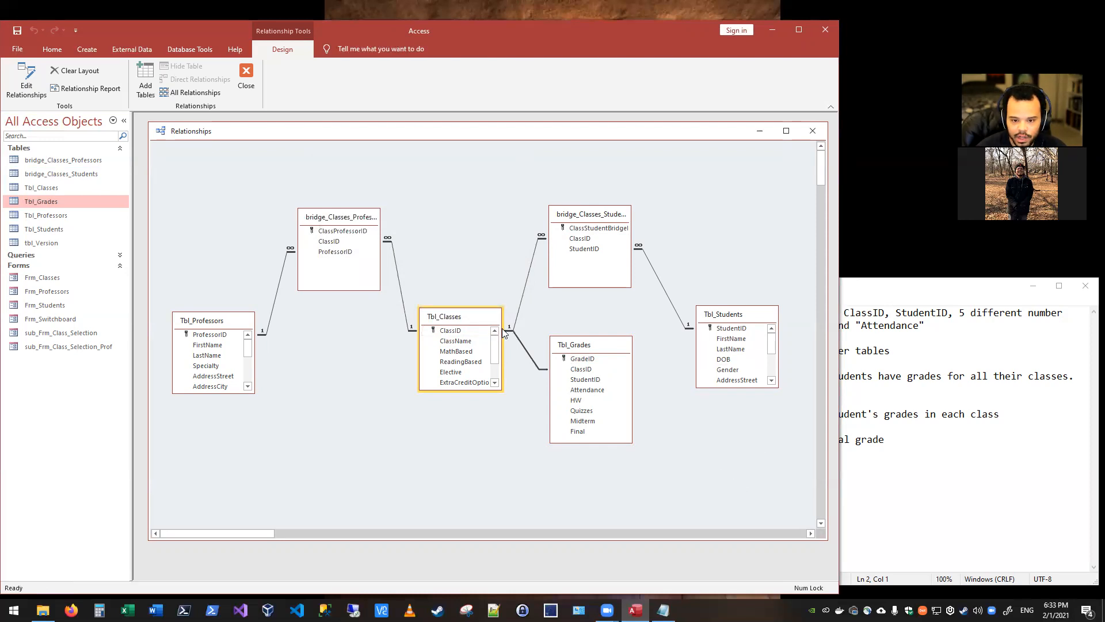
left_click(575, 348)
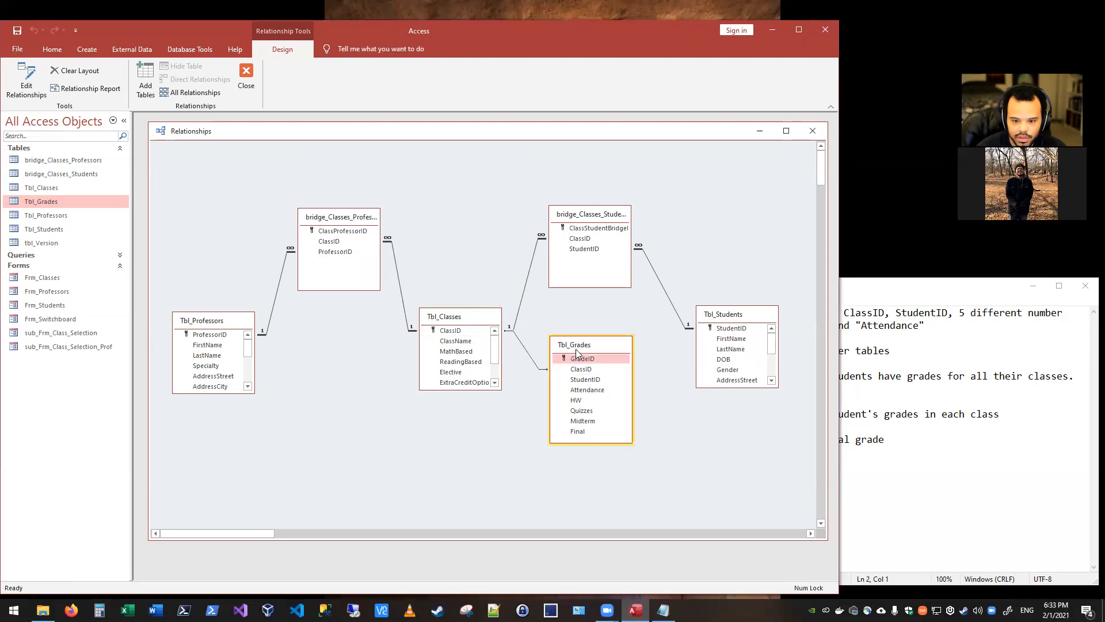
left_click_drag(575, 349, 581, 353)
left_click(540, 416)
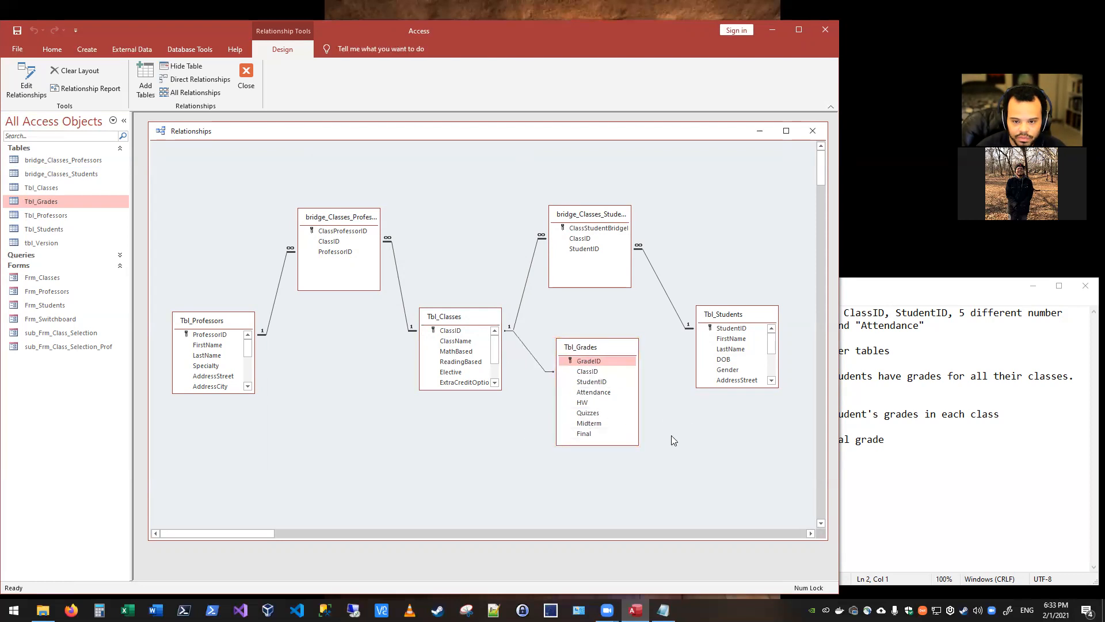
Step: Edit the Tbl_Classes–Tbl_Grades relationship: review its join type options without changing them, and enforce referential integrity
left_click(450, 316)
left_click(601, 361)
left_click(548, 371)
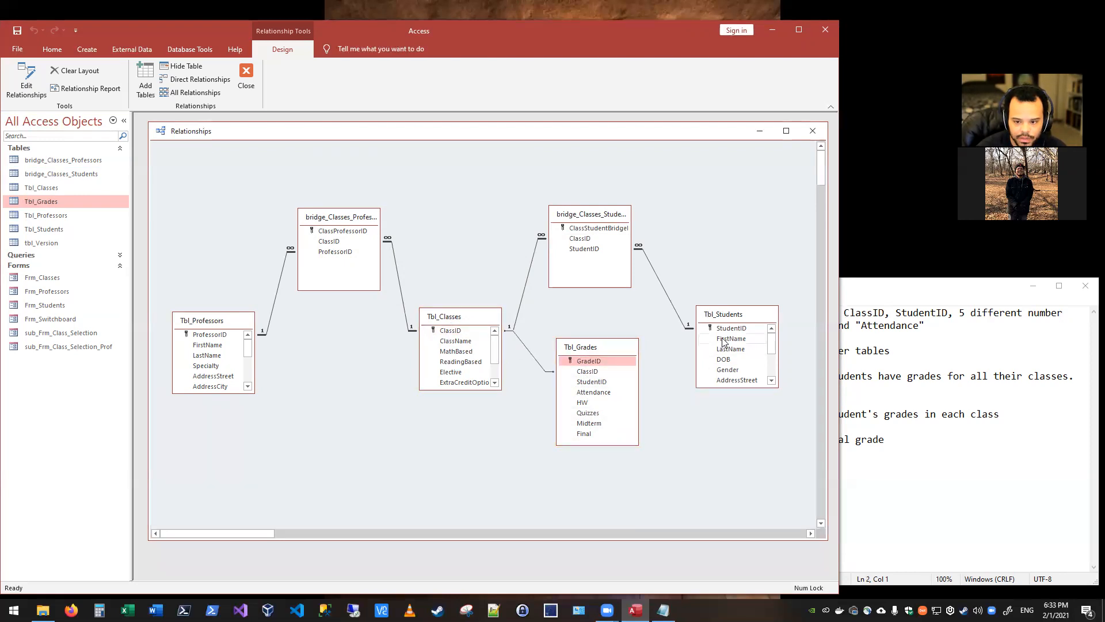
left_click_drag(728, 332, 708, 326)
left_click(549, 373)
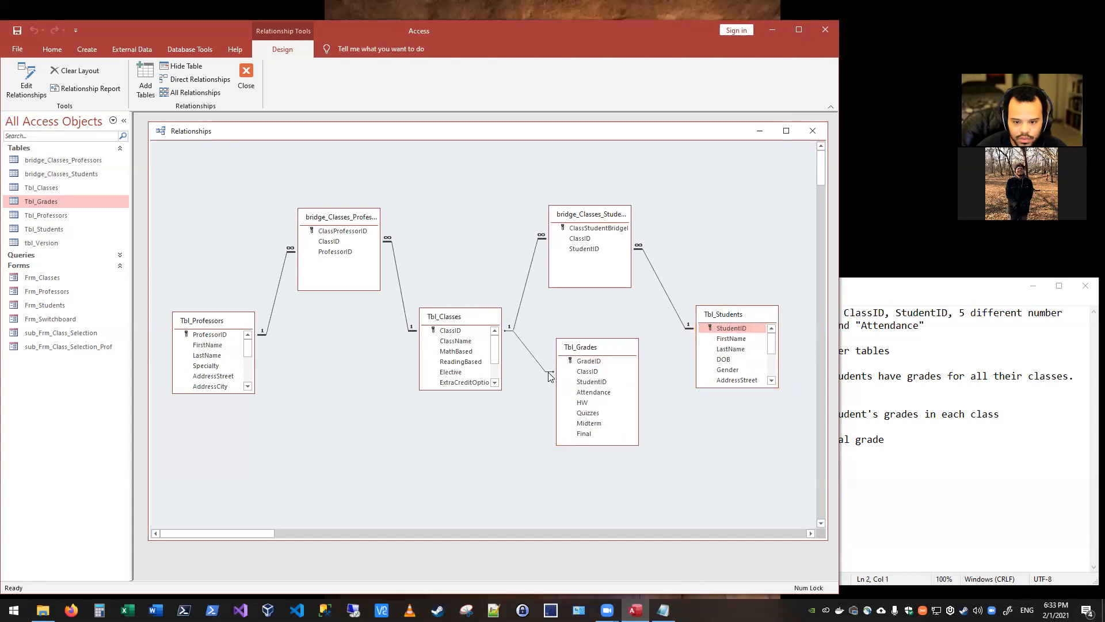
right_click(548, 376)
left_click(554, 377)
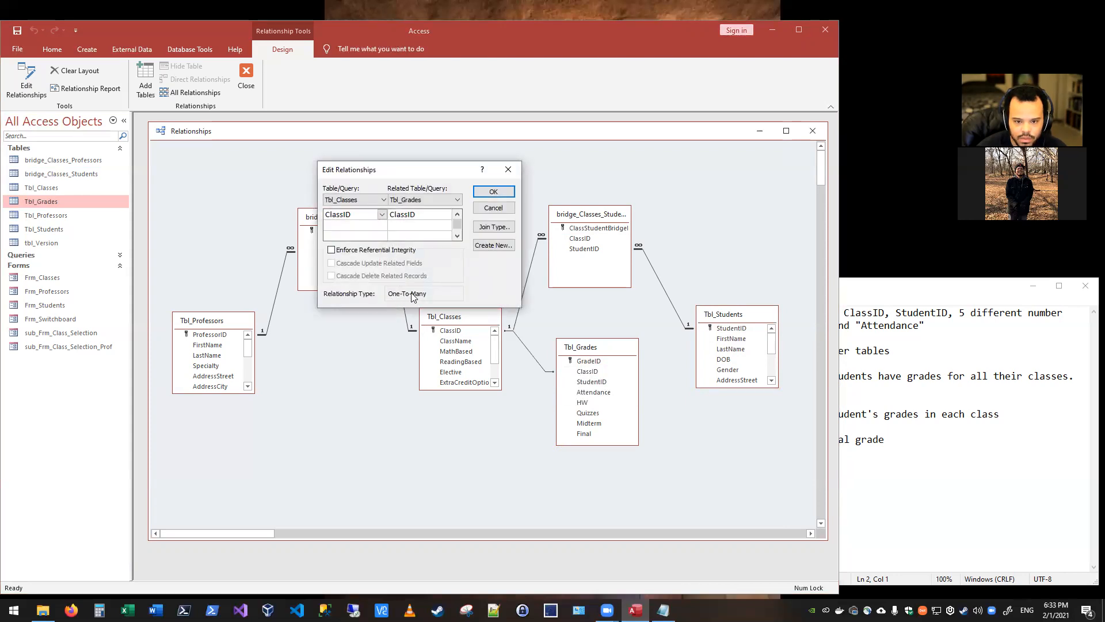
left_click(487, 228)
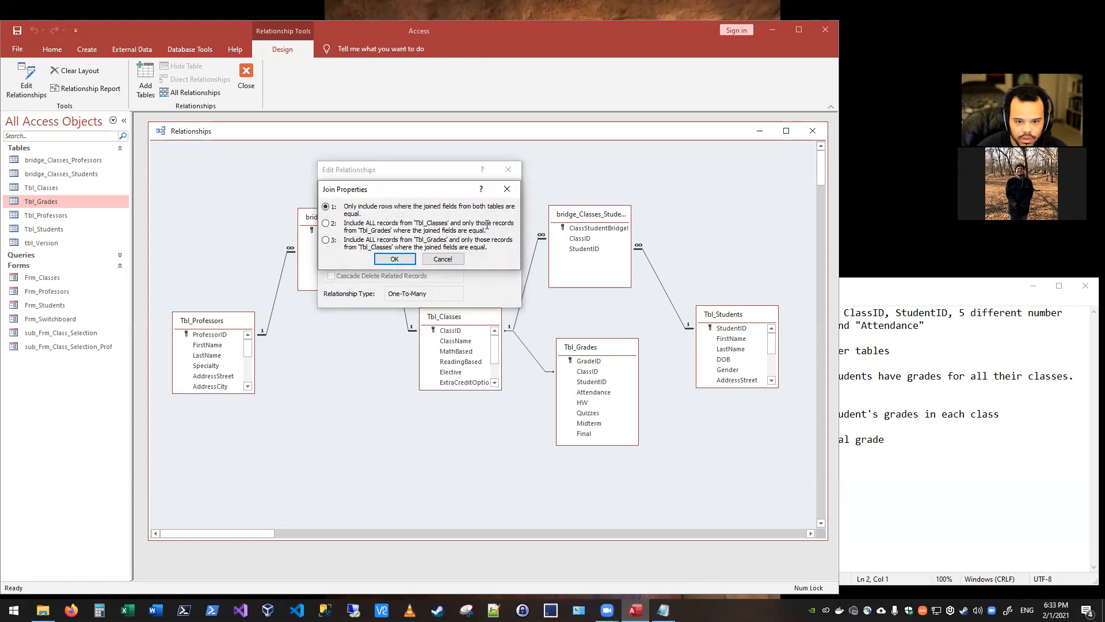
left_click(452, 259)
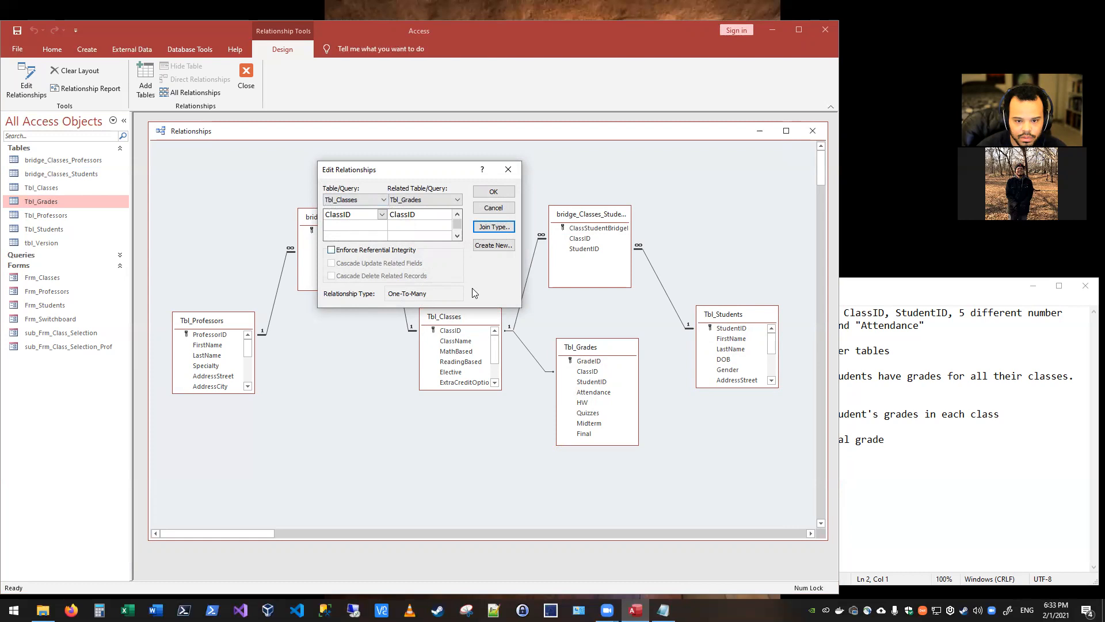
left_click(400, 251)
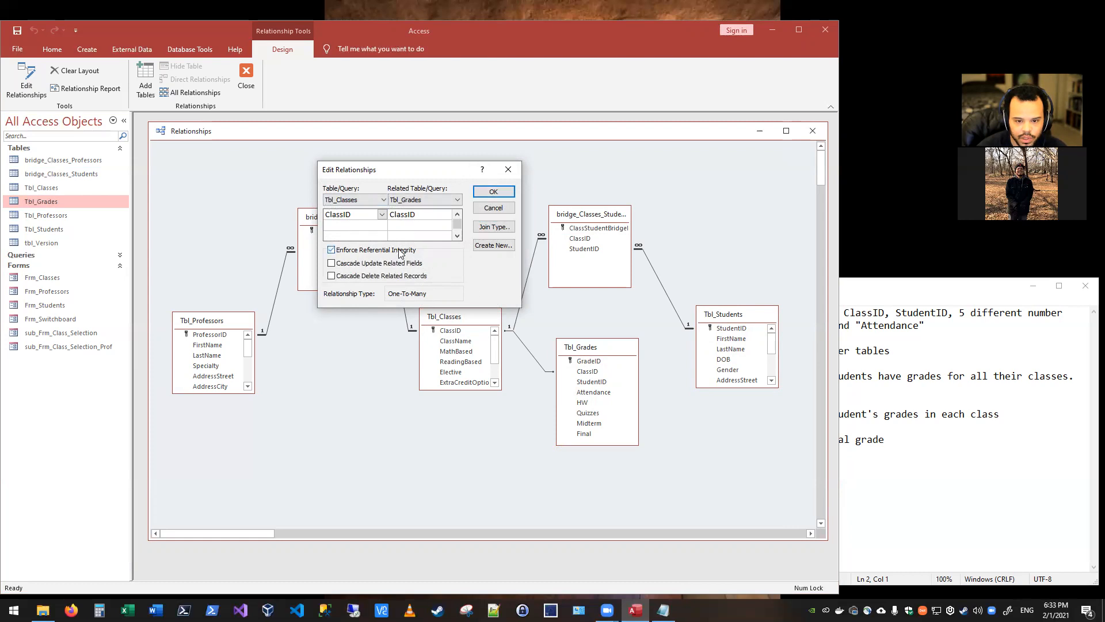
left_click(487, 193)
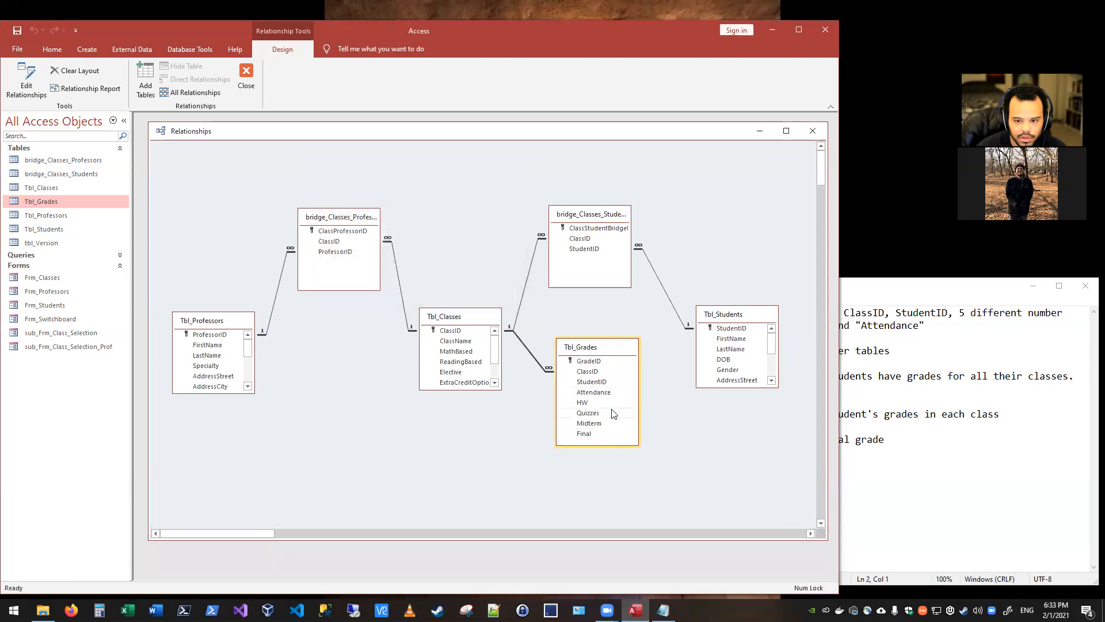
Step: Check the settings of the relationship between Tbl_Classes and bridge_Classes_Students, and close them without changes
right_click(521, 295)
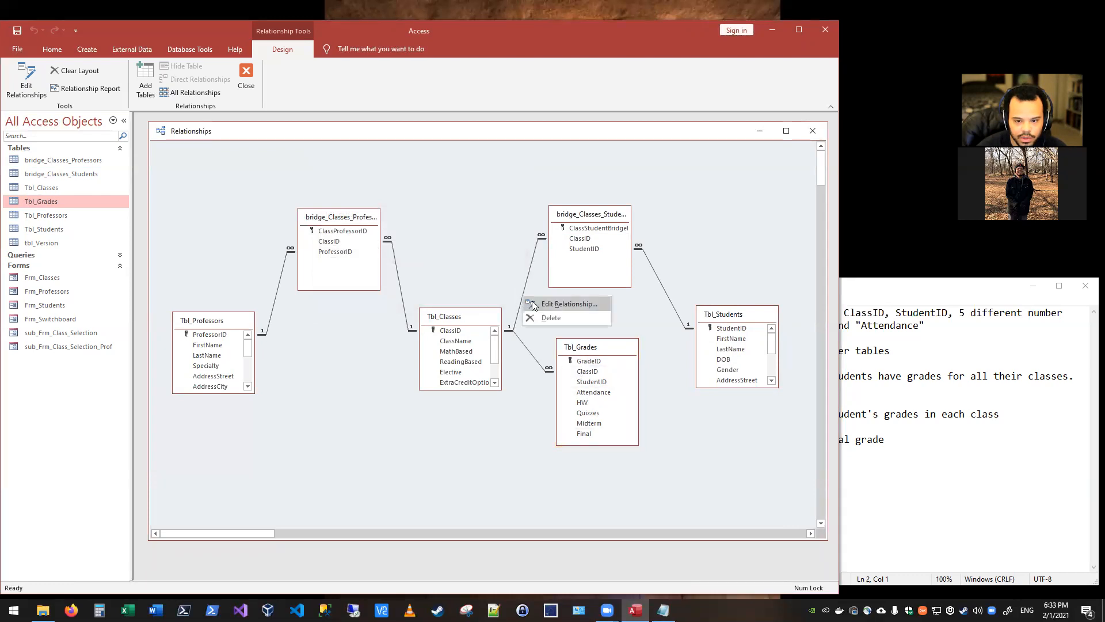
left_click(532, 301)
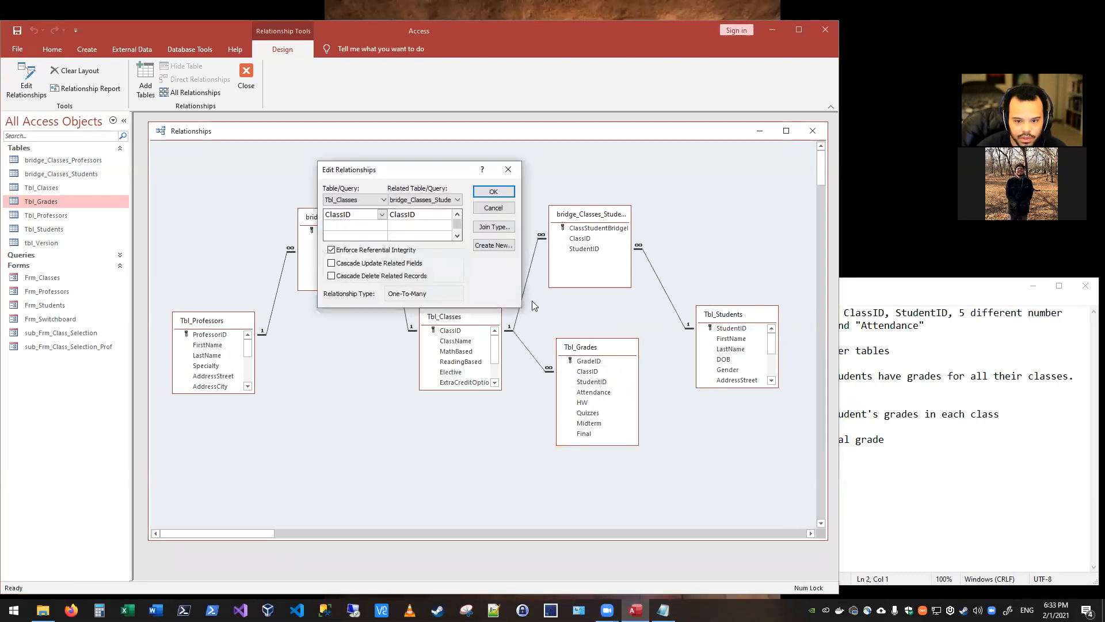
left_click(492, 208)
Step: Relate StudentID in Tbl_Students to StudentID in Tbl_Grades with referential integrity enforced, and shift the Relationships window slightly
left_click_drag(728, 330, 583, 385)
left_click(371, 251)
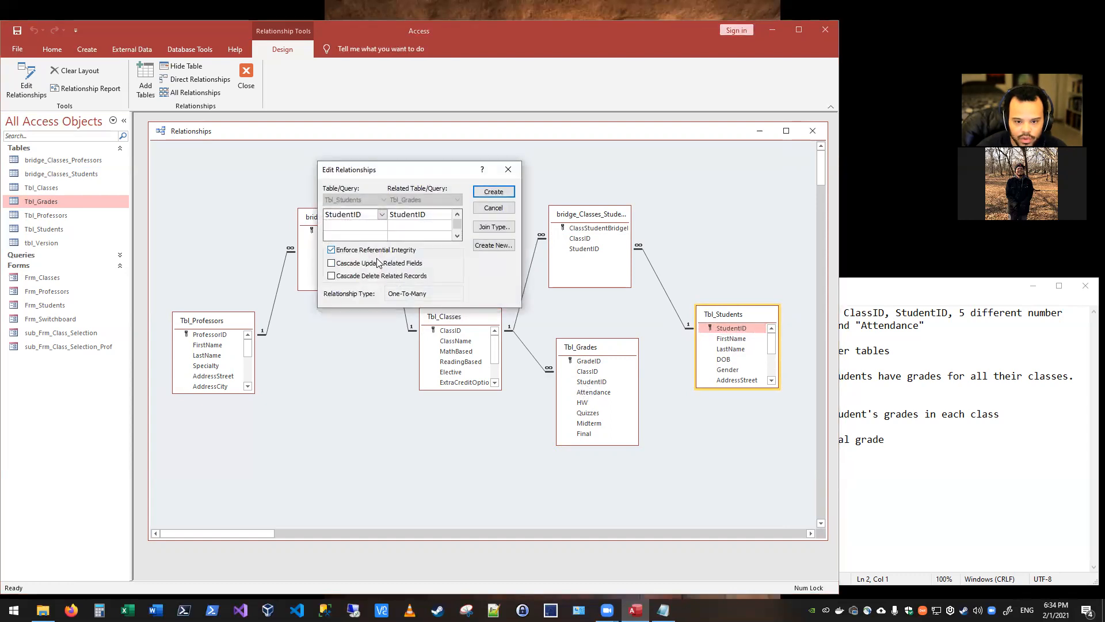
left_click(493, 194)
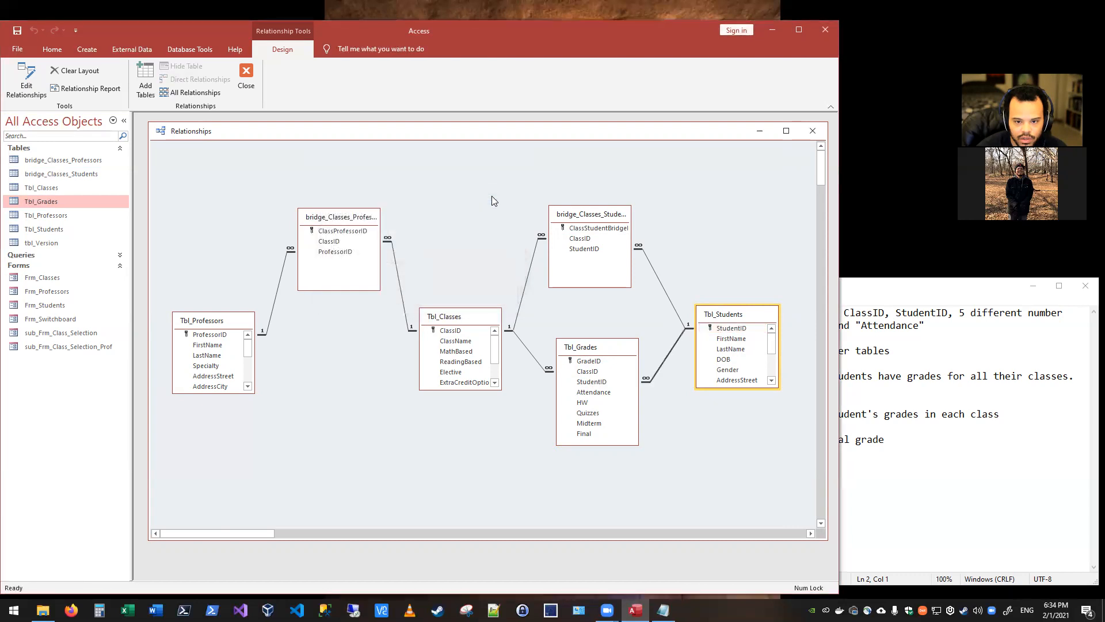
left_click(685, 509)
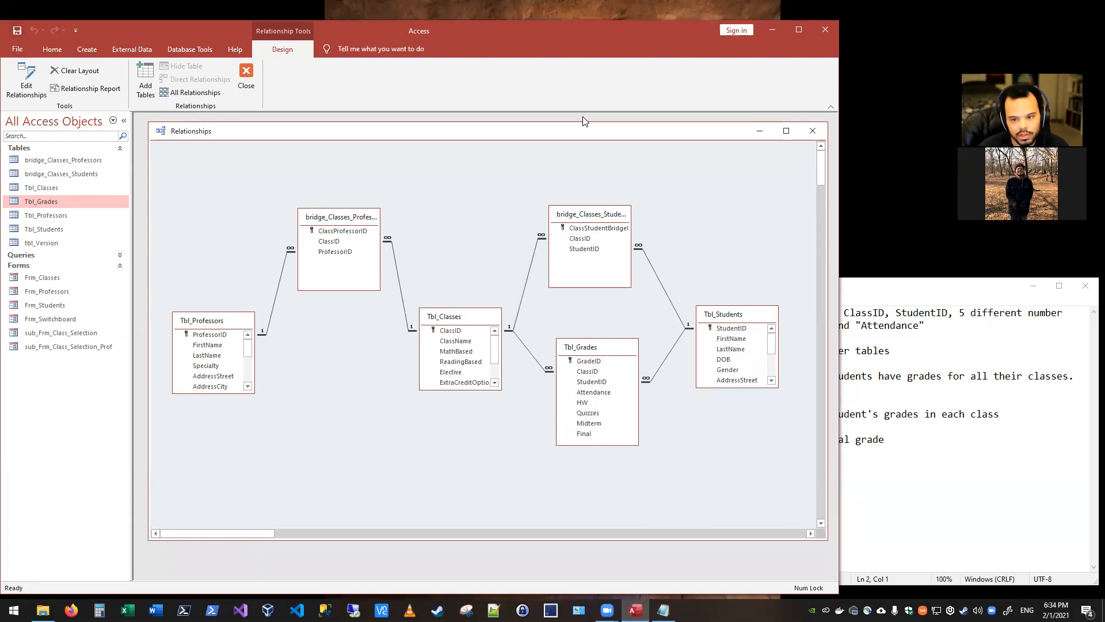
left_click_drag(562, 130, 550, 127)
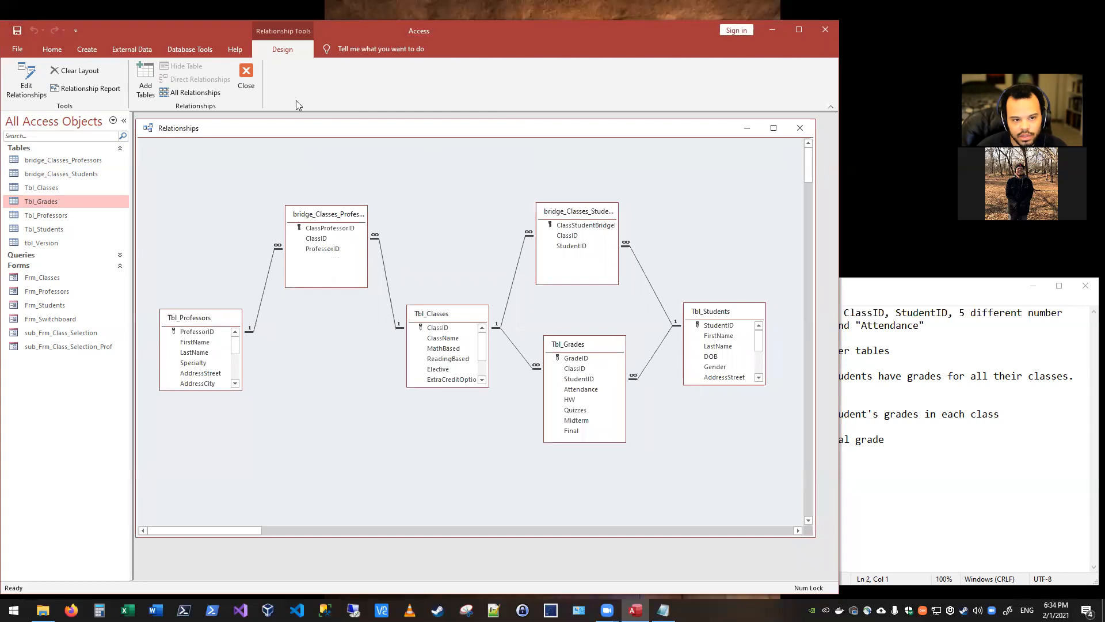
Step: Close the Relationships window and highlight task 3, about filling the table with data, in the Notepad task list
left_click(799, 128)
left_click(924, 413)
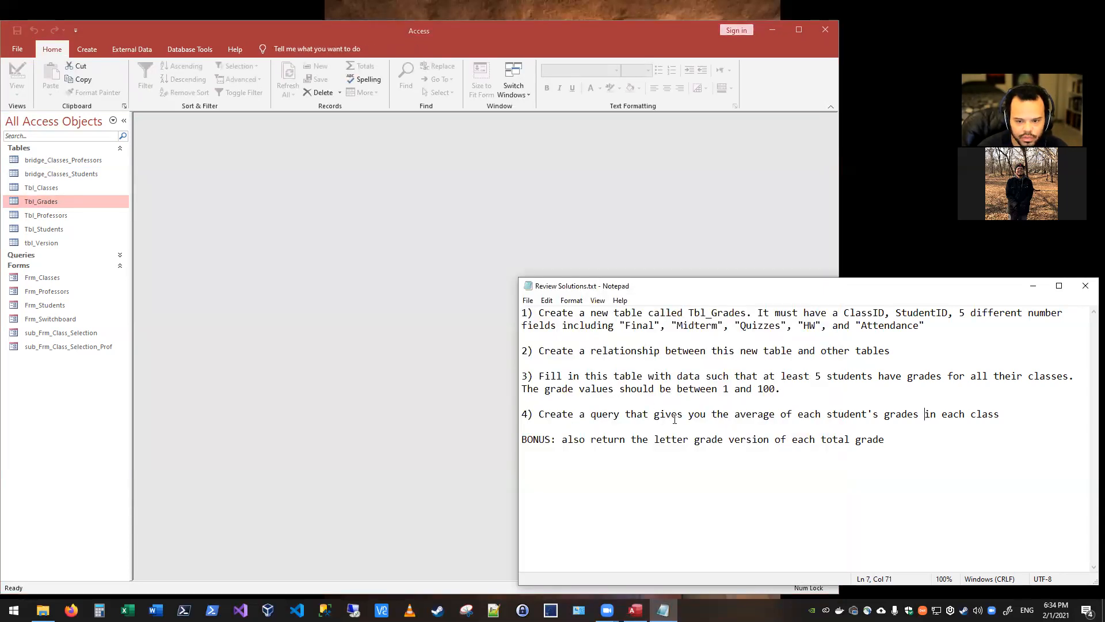
left_click_drag(522, 376, 794, 406)
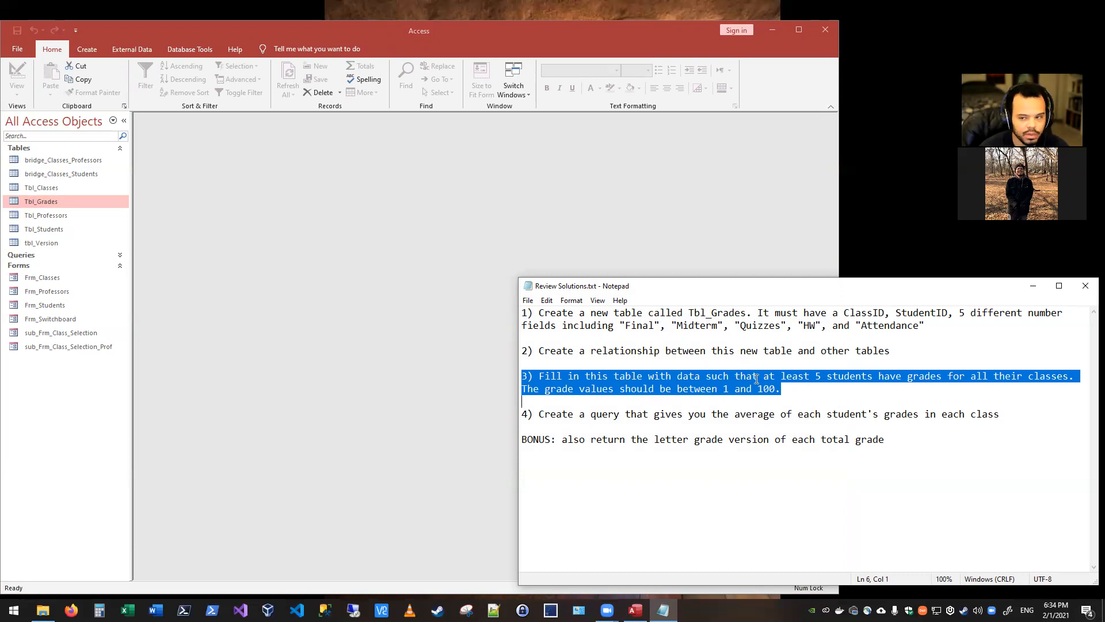
Step: Open Tbl_Grades and Tbl_Classes in Access, and arrange them with Tbl_Grades above a shortened Tbl_Classes
double_click(57, 200)
left_click(219, 171)
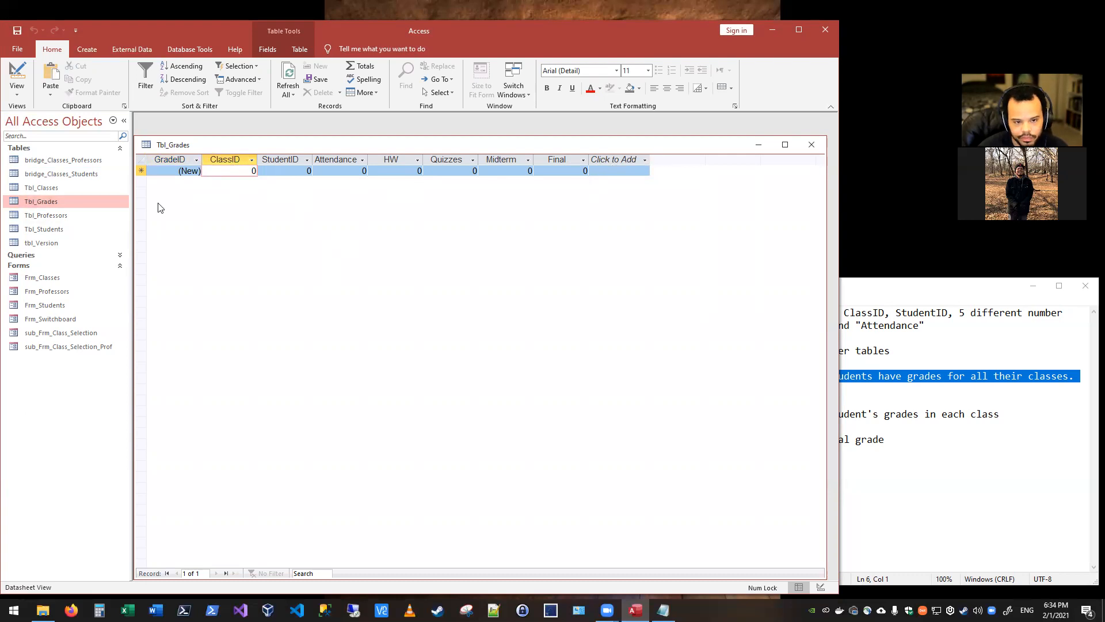
double_click(41, 188)
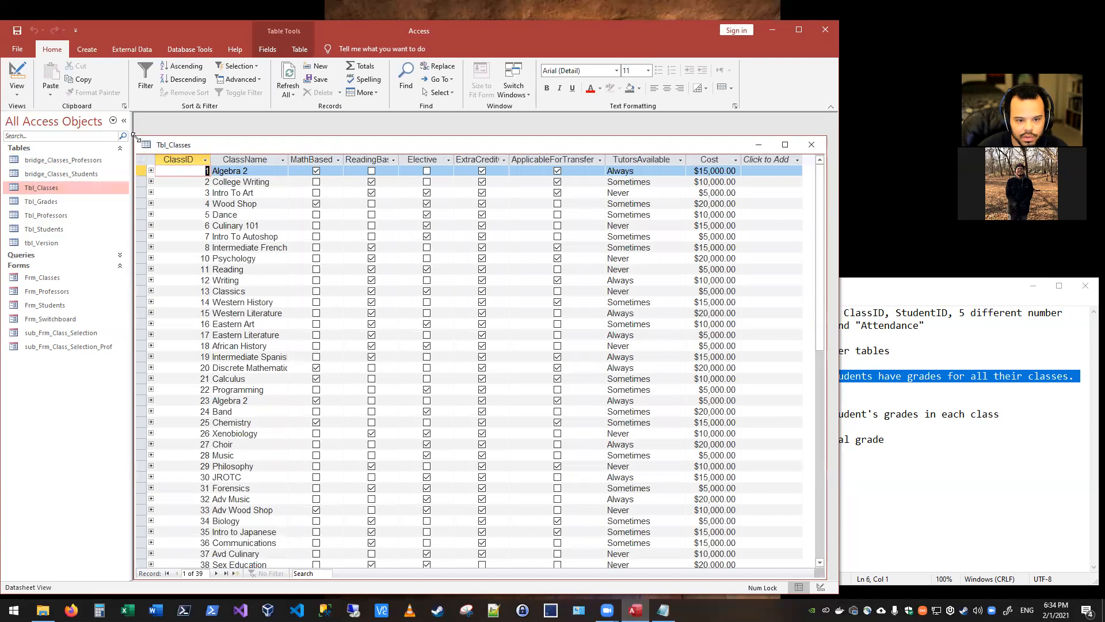
left_click_drag(135, 136, 151, 311)
left_click_drag(270, 314, 215, 319)
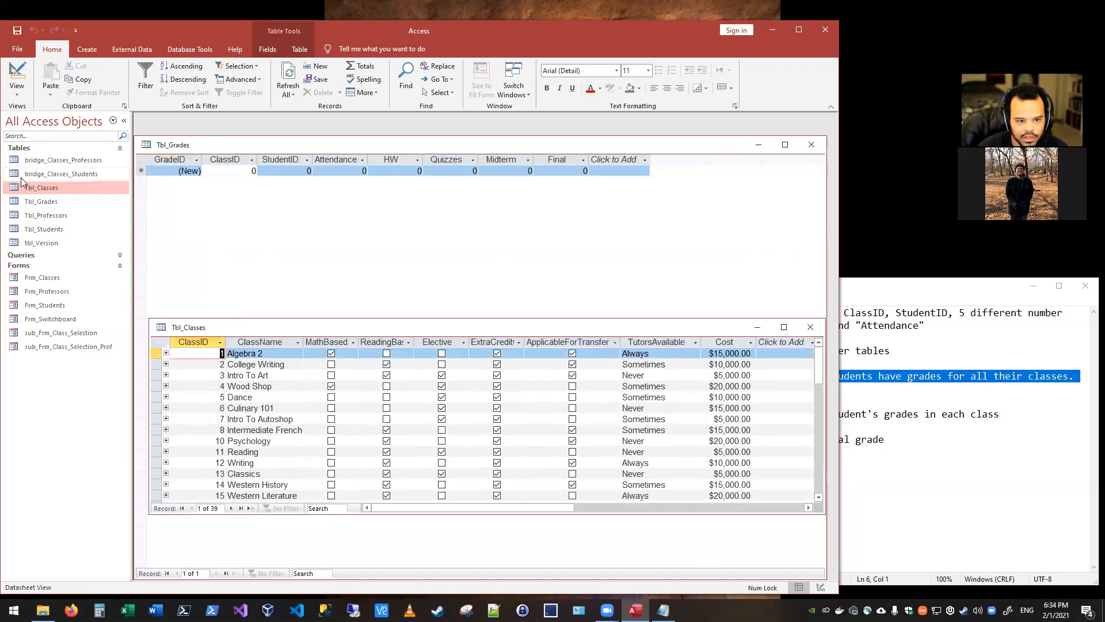
left_click_drag(191, 136, 236, 124)
left_click_drag(239, 318, 254, 422)
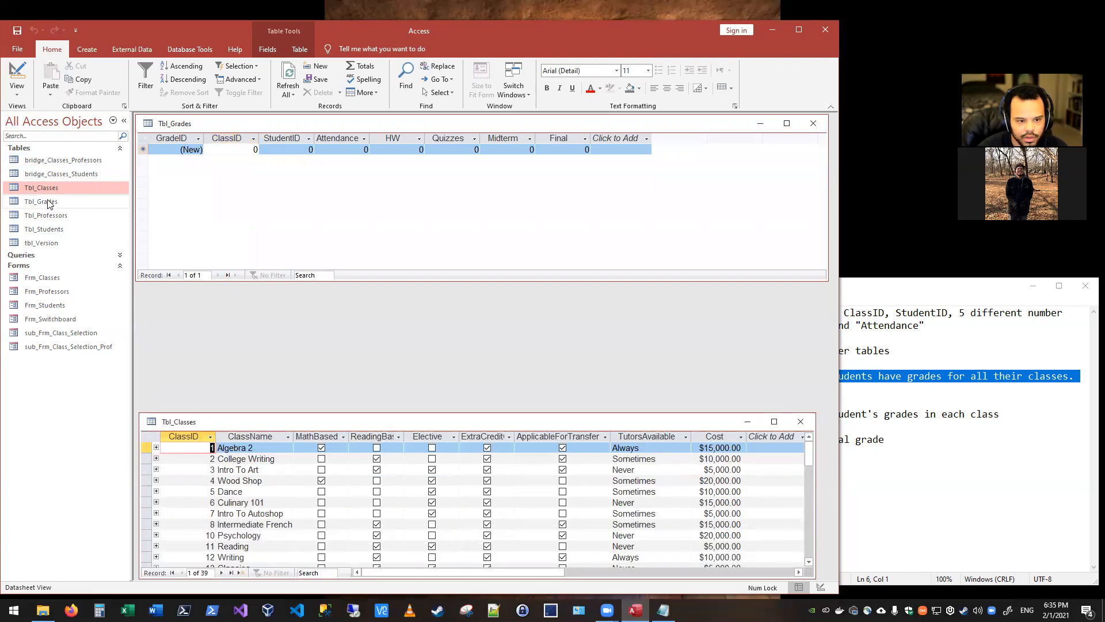
Step: Open Tbl_Students and fit it between Tbl_Grades and Tbl_Classes, shortening Tbl_Grades so that all three tables show
left_click(52, 229)
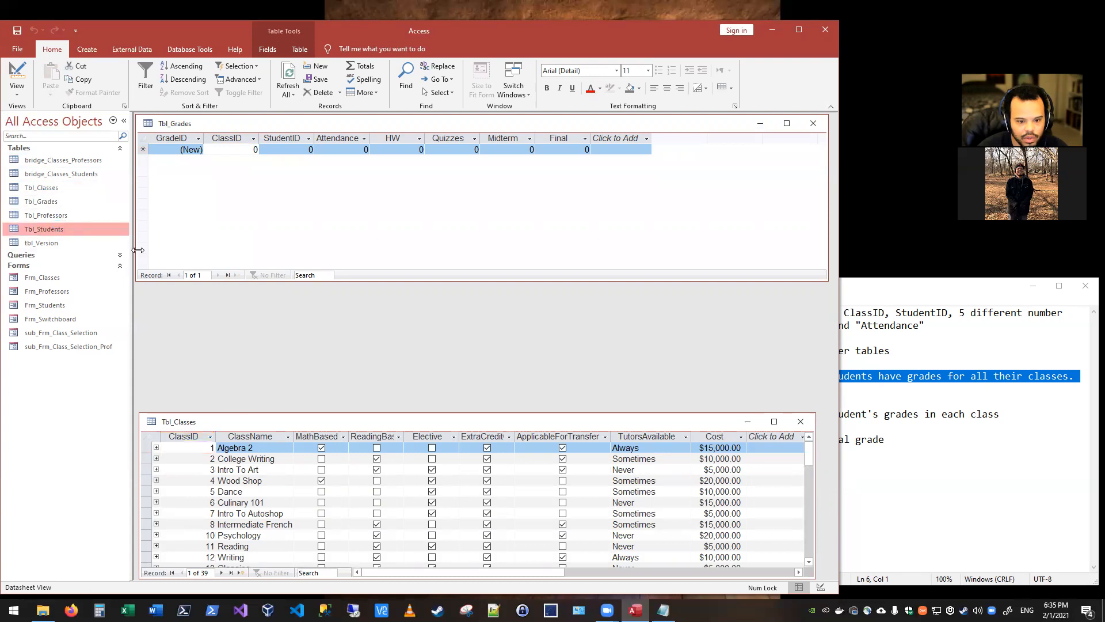
key("Return")
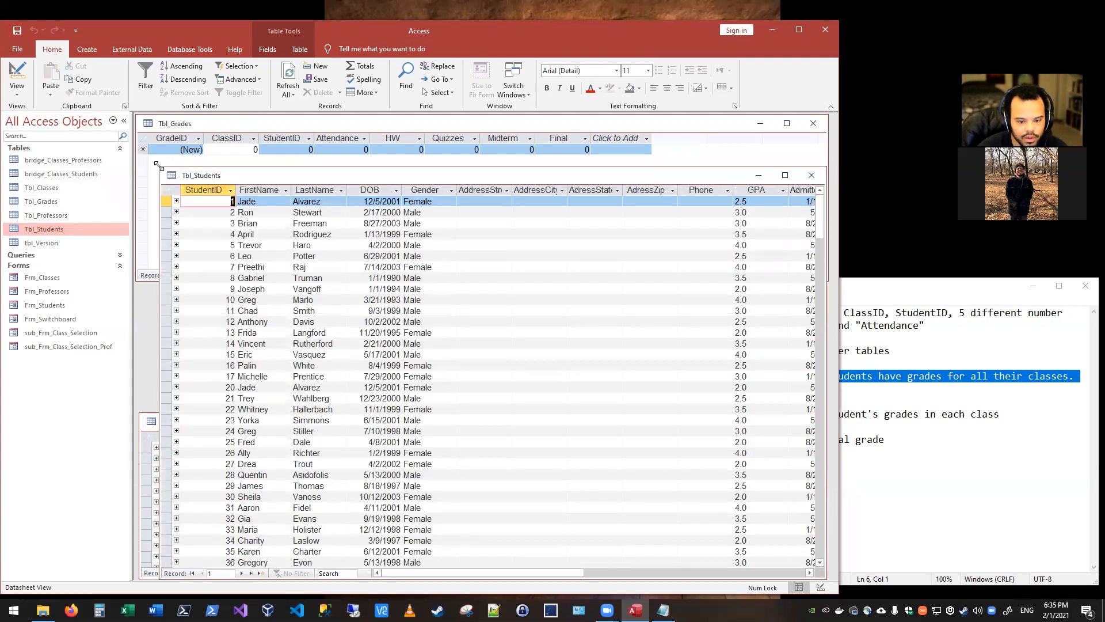
left_click_drag(157, 164, 159, 414)
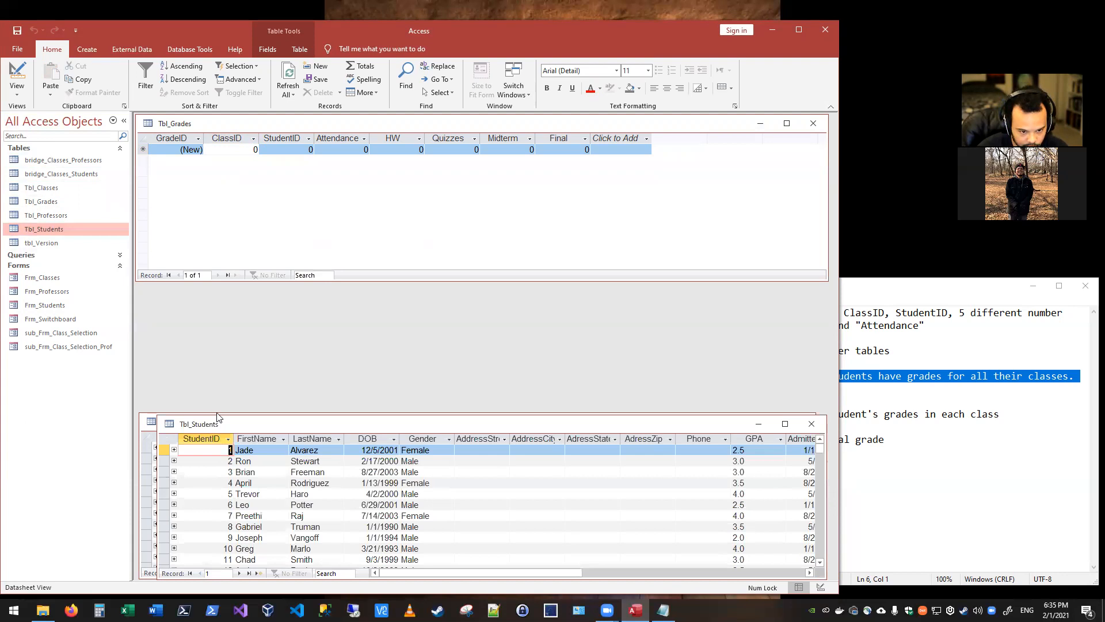
left_click_drag(217, 420, 203, 252)
left_click(217, 213)
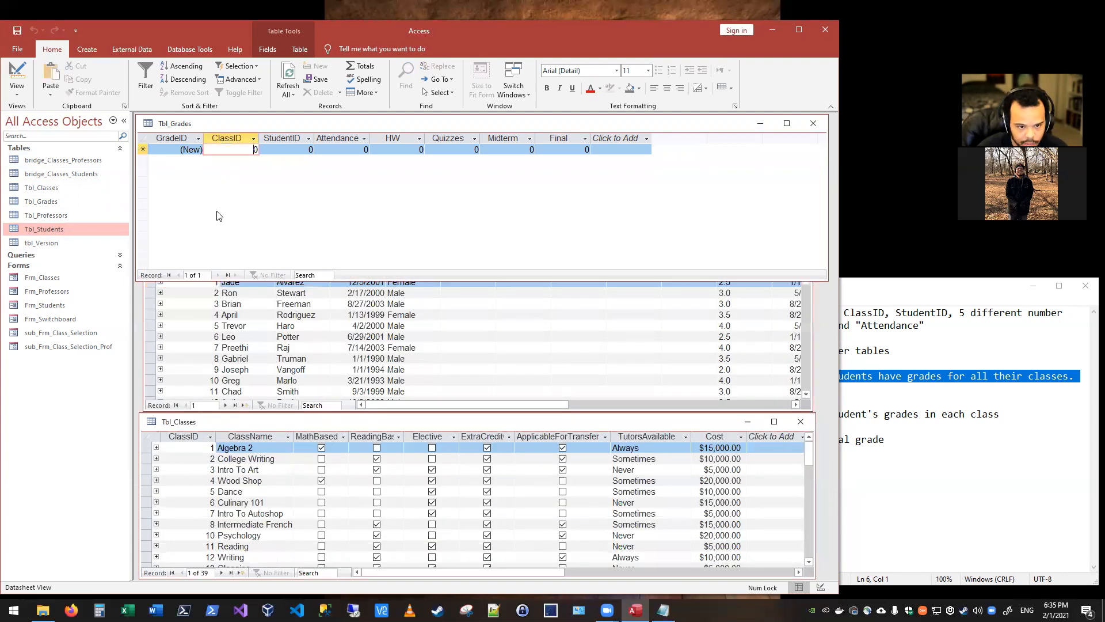
left_click(241, 282)
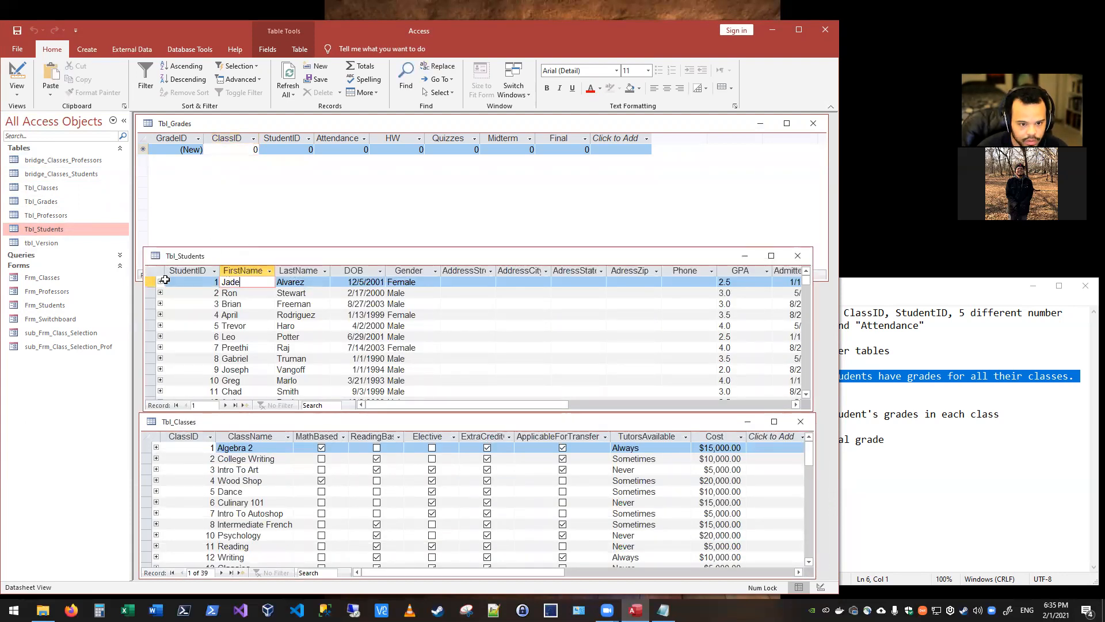
left_click_drag(136, 281, 133, 245)
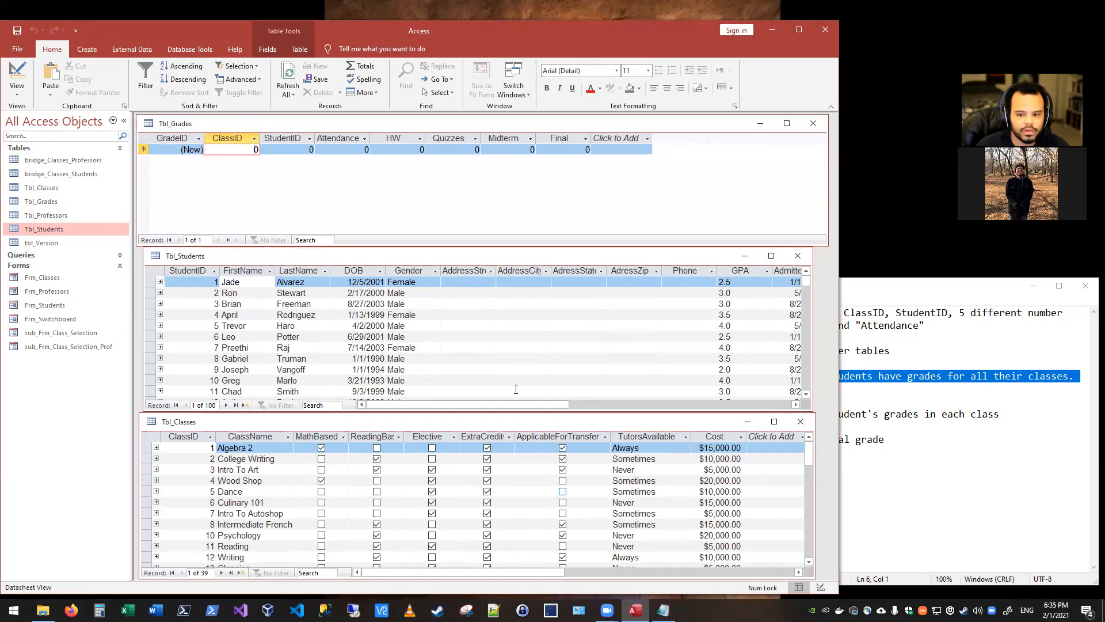
Step: Enter a first record in Tbl_Grades with StudentID 6 and ClassID 7
left_click(885, 309)
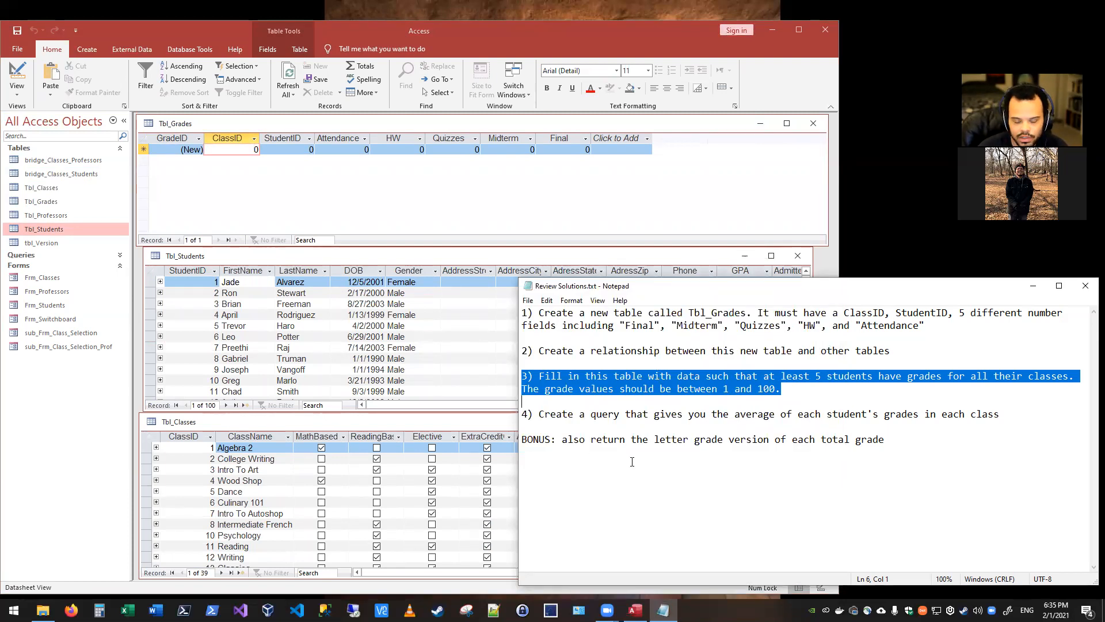
left_click(255, 215)
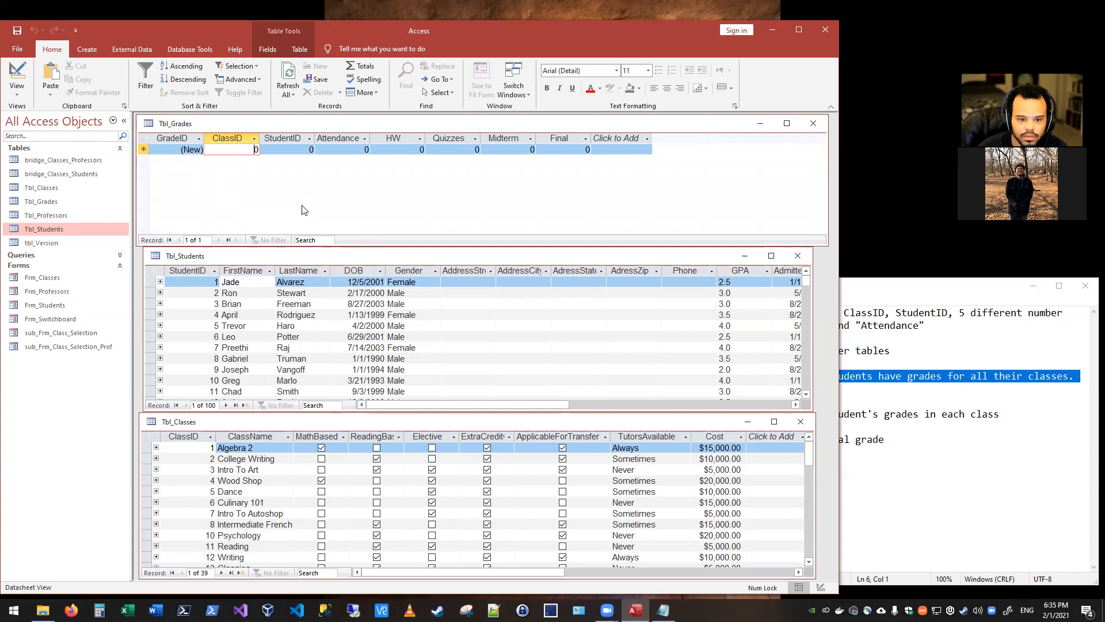
left_click(298, 149)
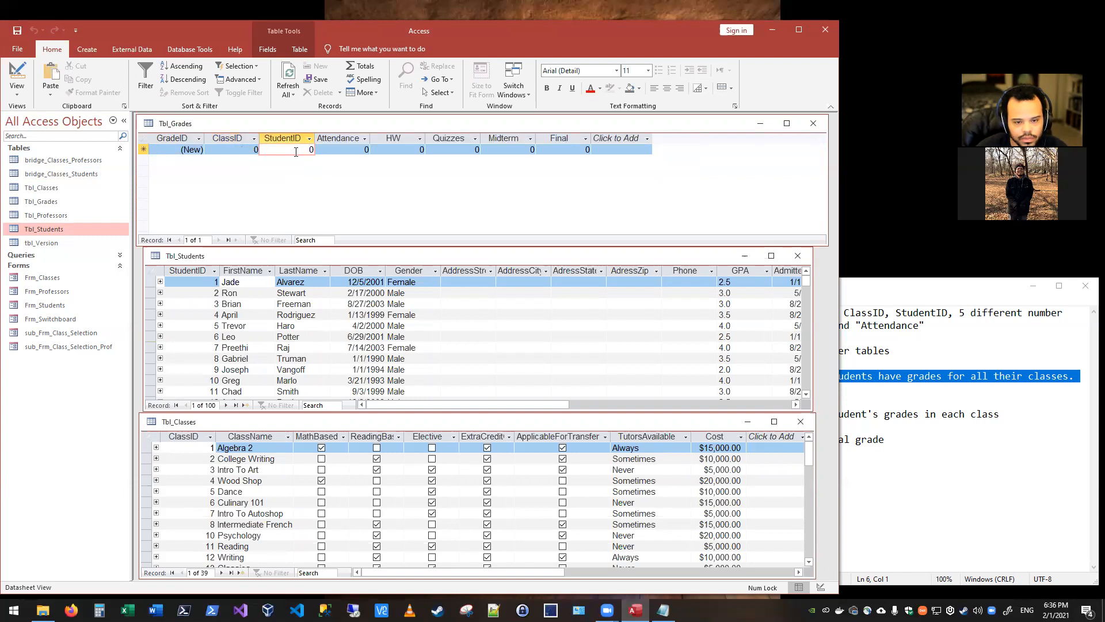
key("BackSpace")
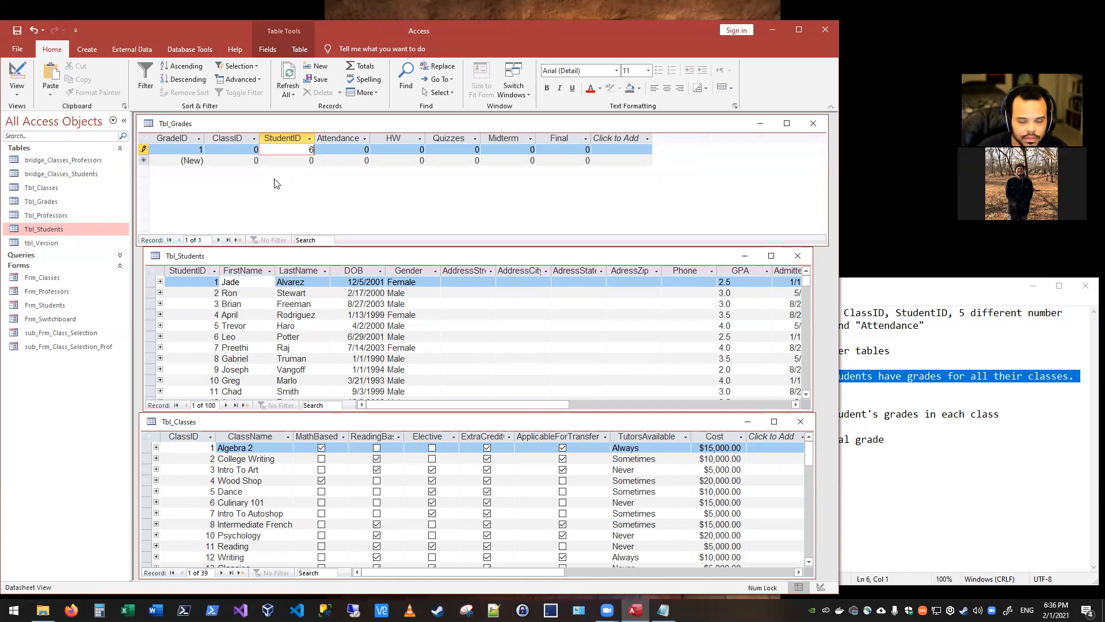
left_click_drag(246, 150, 260, 149)
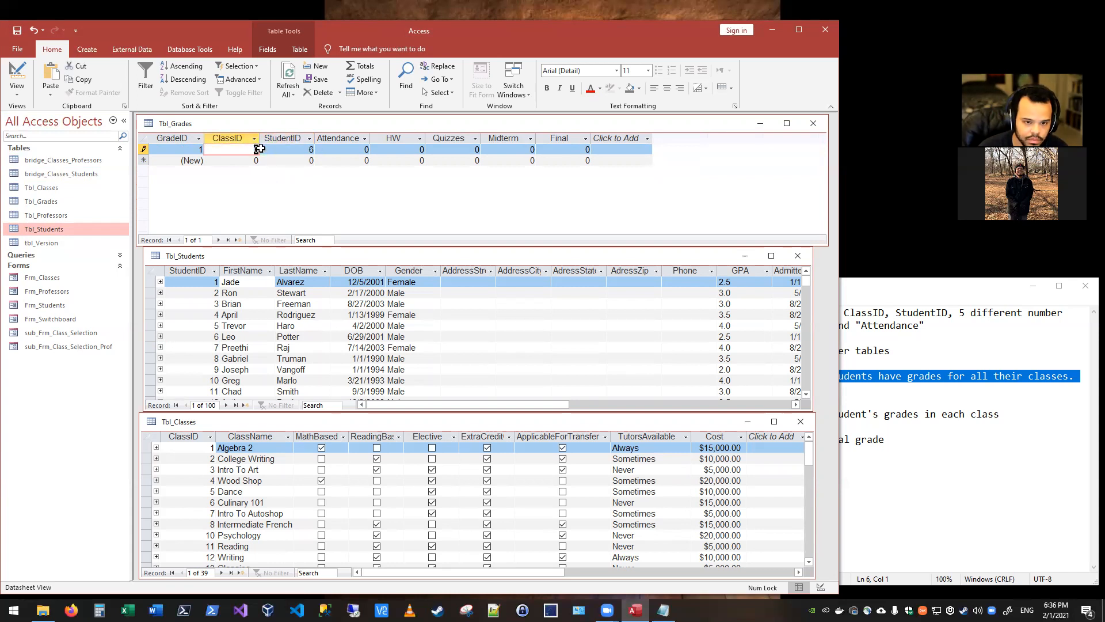
type("7")
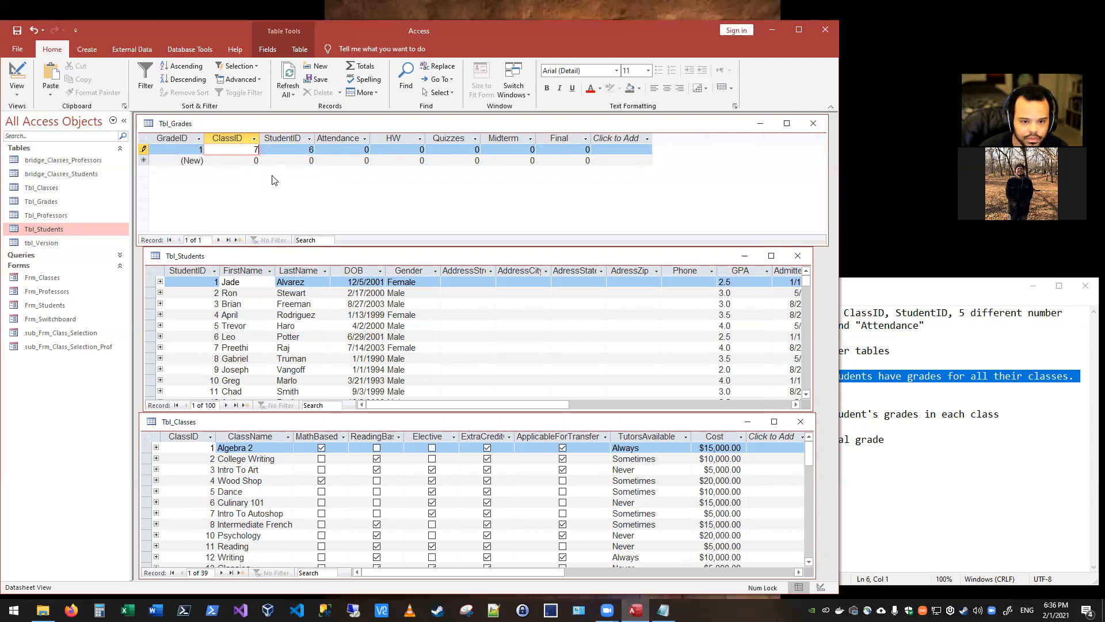
left_click(309, 162)
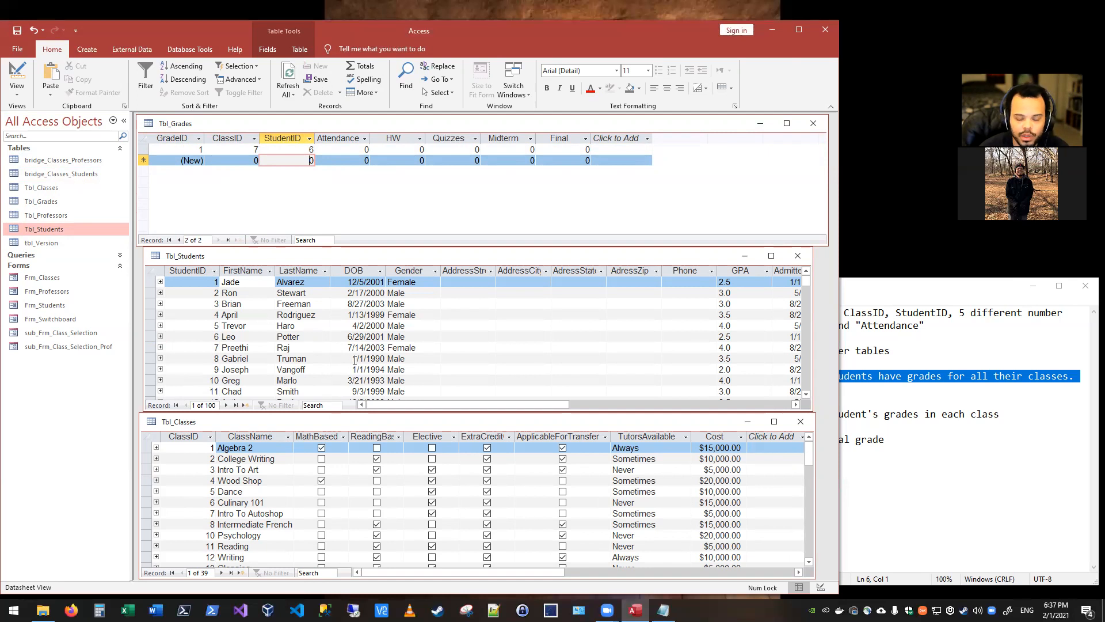
Step: Open bridge_Classes_Students and sort its records by StudentID in ascending order
double_click(60, 174)
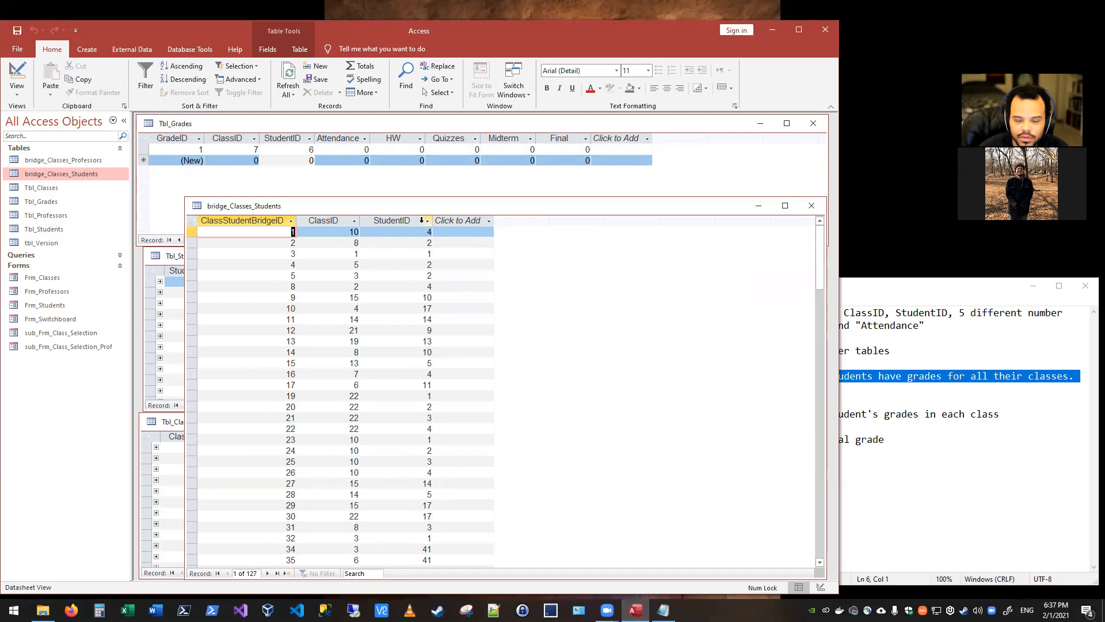
left_click(428, 221)
left_click(428, 221)
left_click(477, 230)
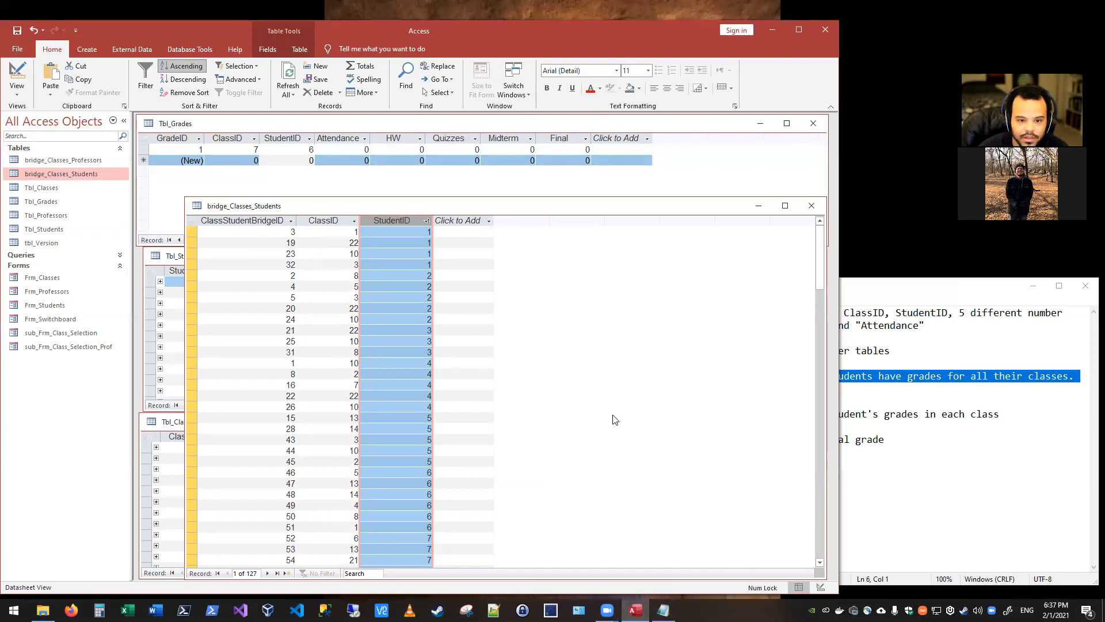
Step: Close the Tbl_Students and Tbl_Classes tables
left_click(146, 270)
left_click(798, 255)
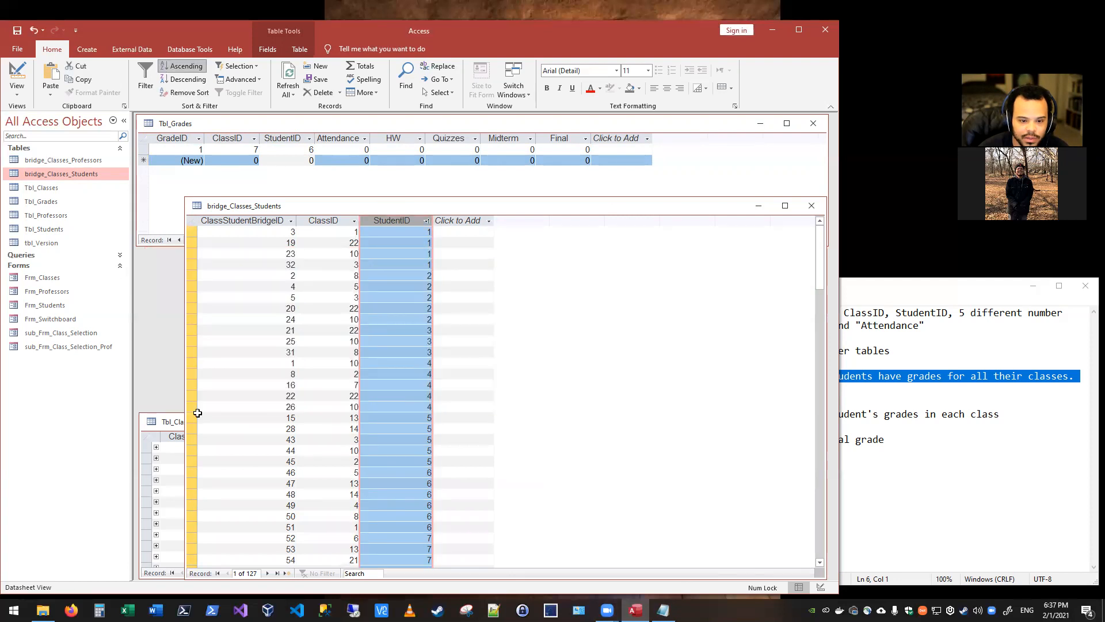
left_click(175, 421)
left_click(799, 422)
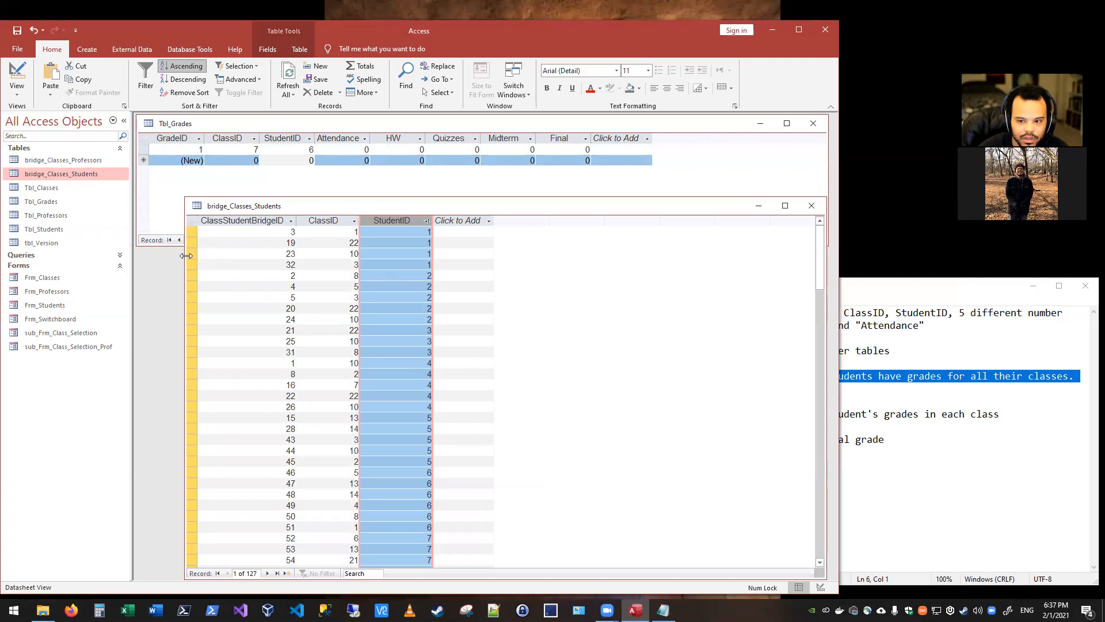
Step: Resize and place Tbl_Grades and bridge_Classes_Students side by side so the enrolments can be read during data entry
left_click_drag(186, 256, 556, 273)
left_click_drag(629, 202, 618, 153)
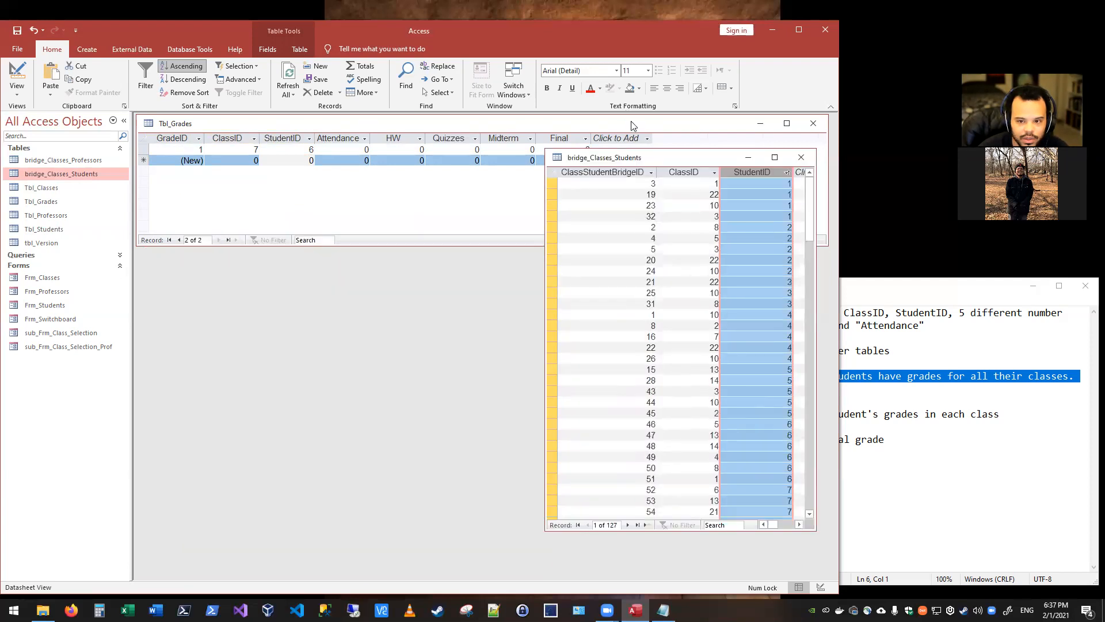
left_click(631, 122)
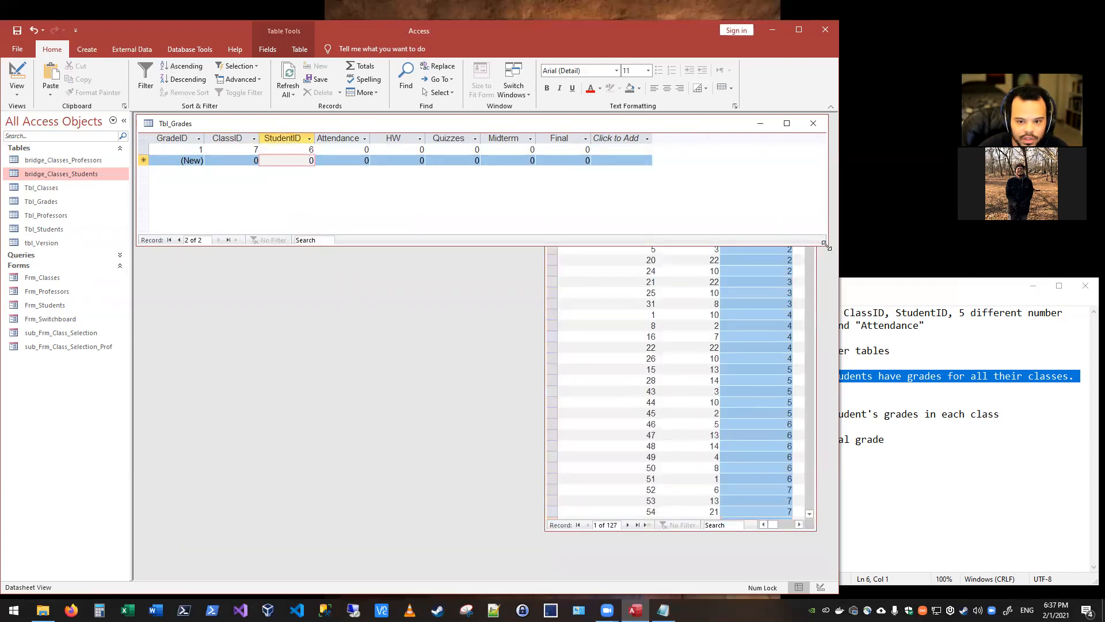
left_click_drag(826, 245, 561, 559)
left_click_drag(686, 158, 619, 170)
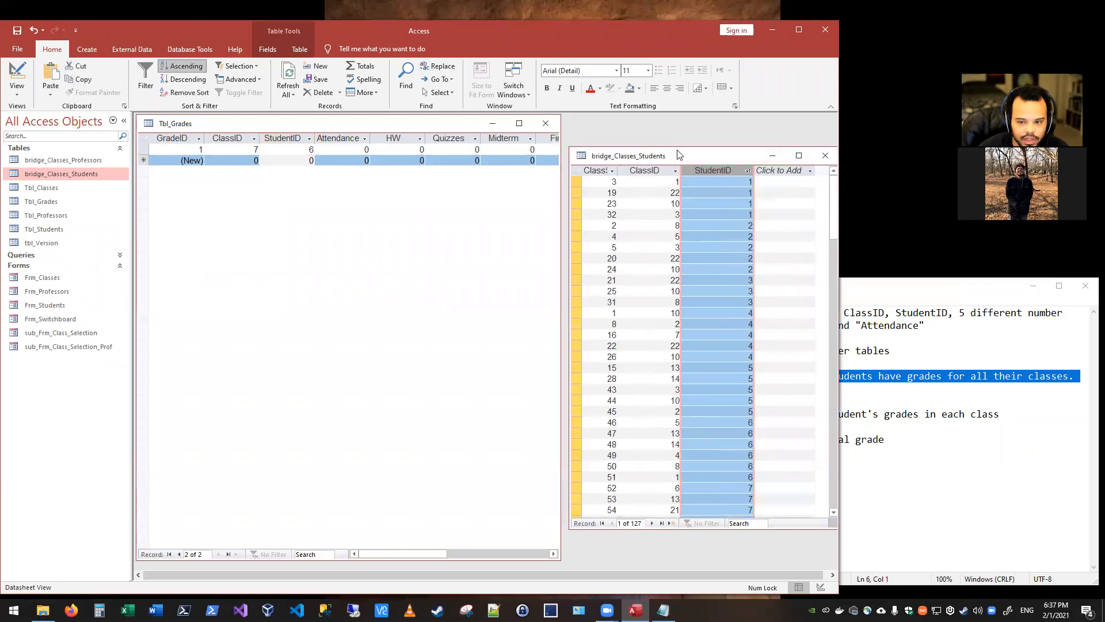
left_click(749, 479)
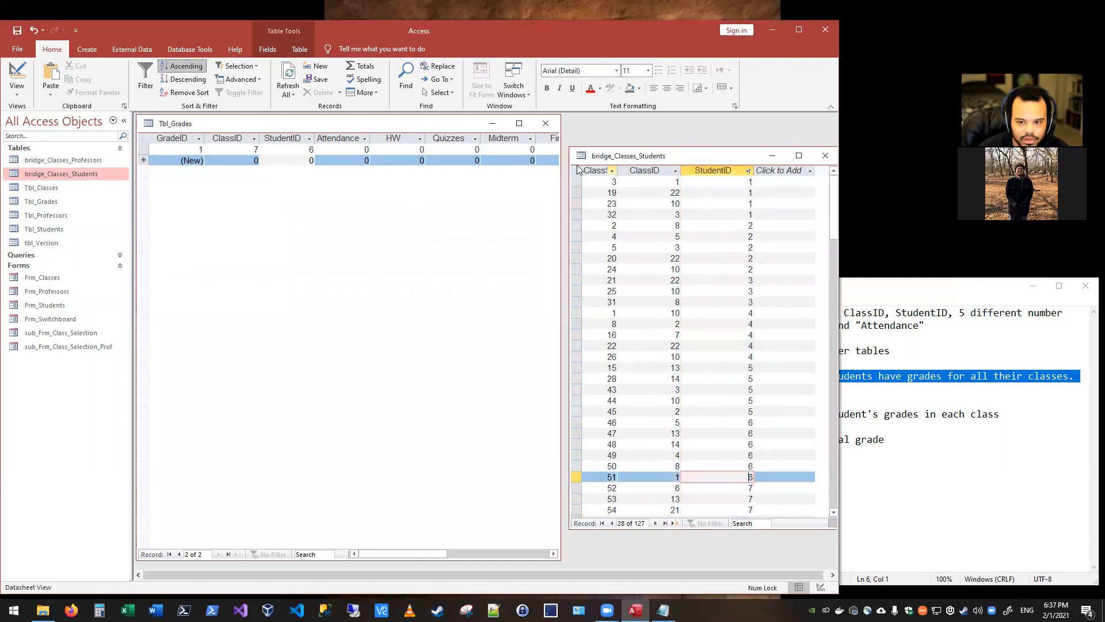
Step: Change the first Tbl_Grades record to StudentID 1 and ClassID 1
left_click(312, 149)
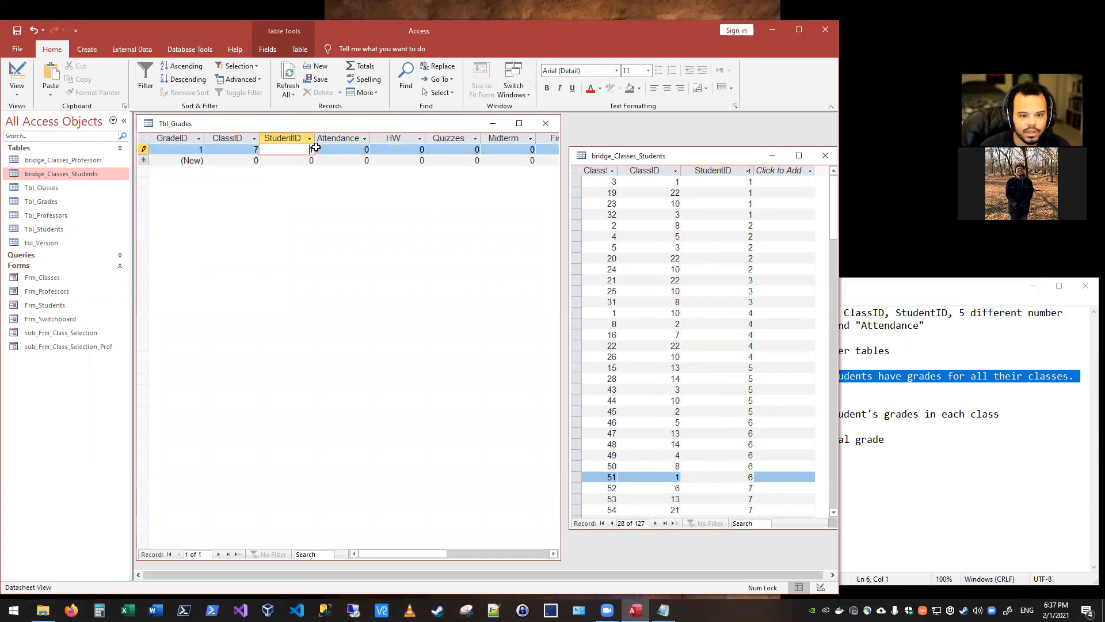
key("shift+Tab")
type("1")
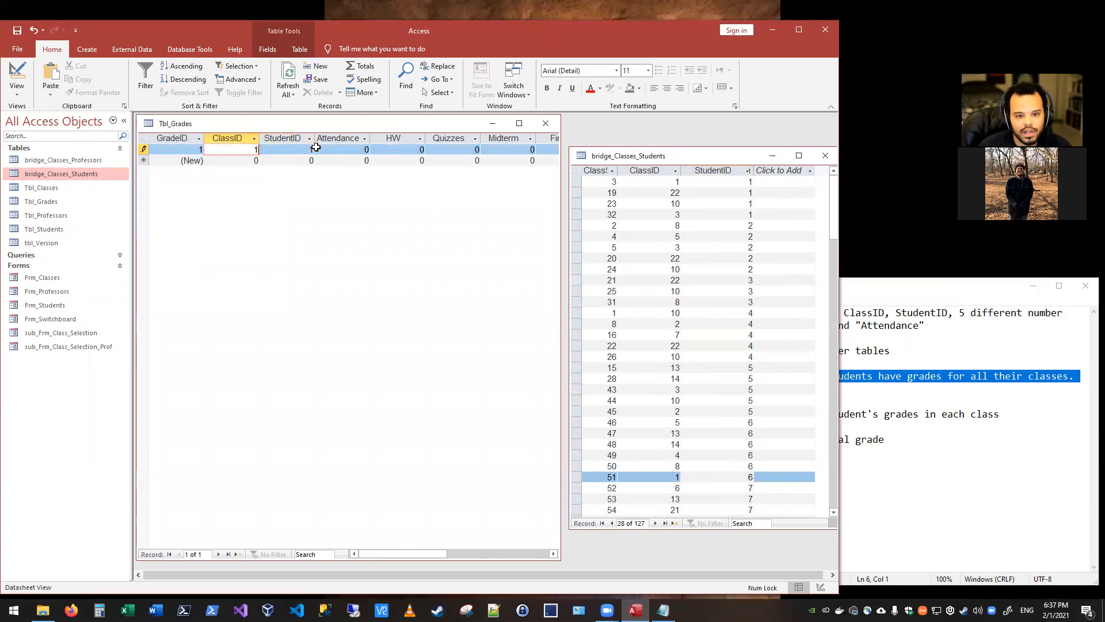
key("Tab")
Step: Add a second Tbl_Grades record with StudentID 1 and ClassID 22, dismissing the missing-class warning
key("Down")
type("1")
key("Down")
key("Down")
key("Left")
key("Return")
key("Down")
key("Down")
key("Left")
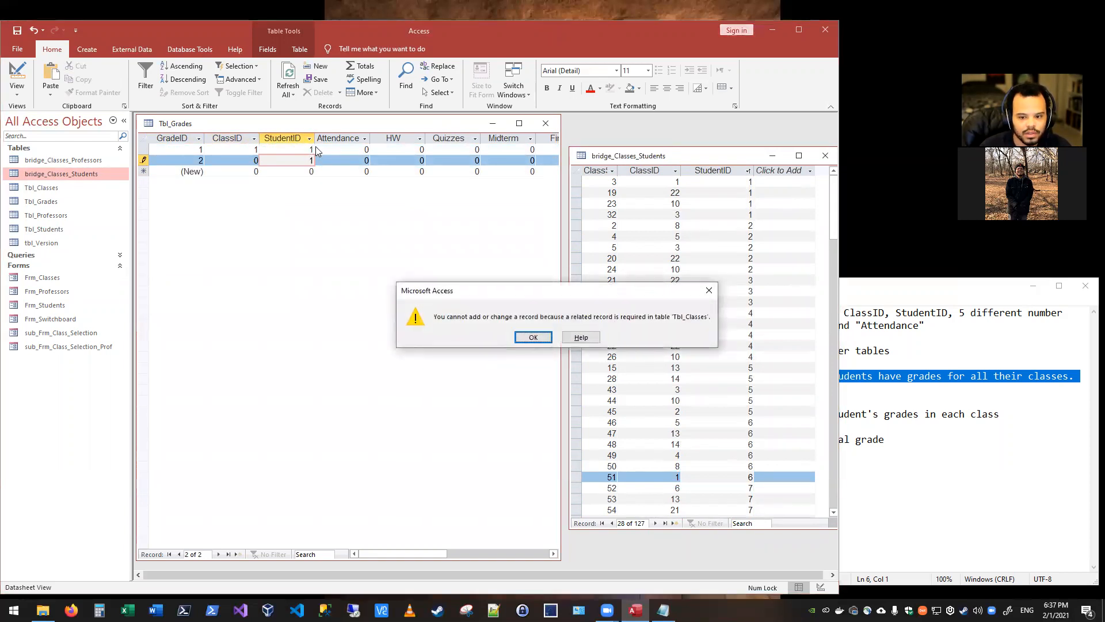
key("Return")
type("22")
key("Tab")
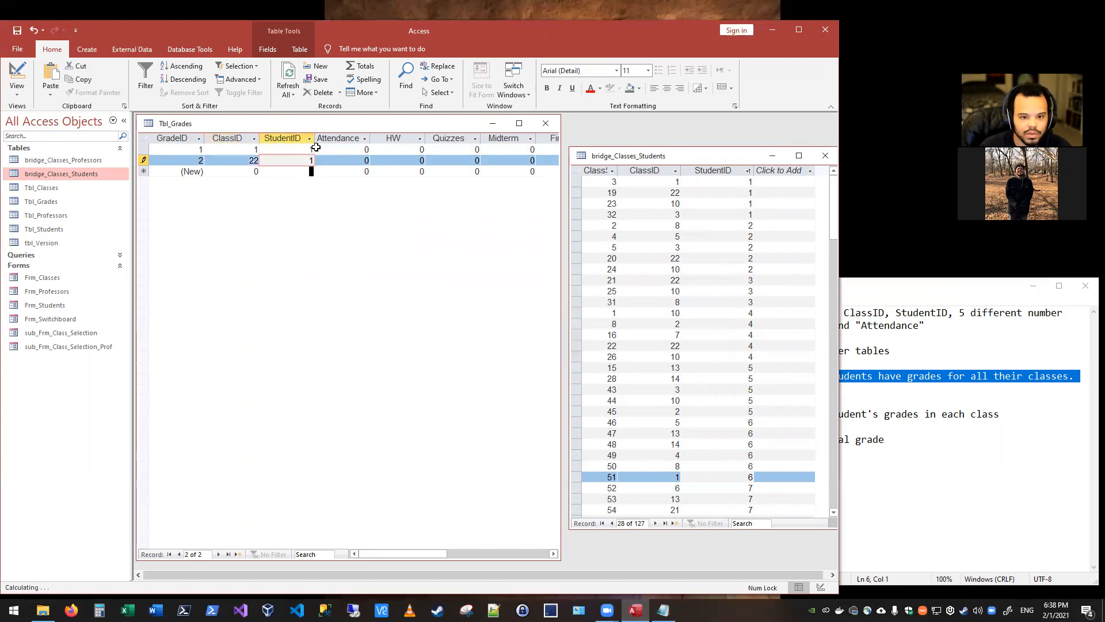
Step: Add a third Tbl_Grades record with StudentID 1 and ClassID 10
key("Down")
type("1")
key("shift+Tab")
type("10")
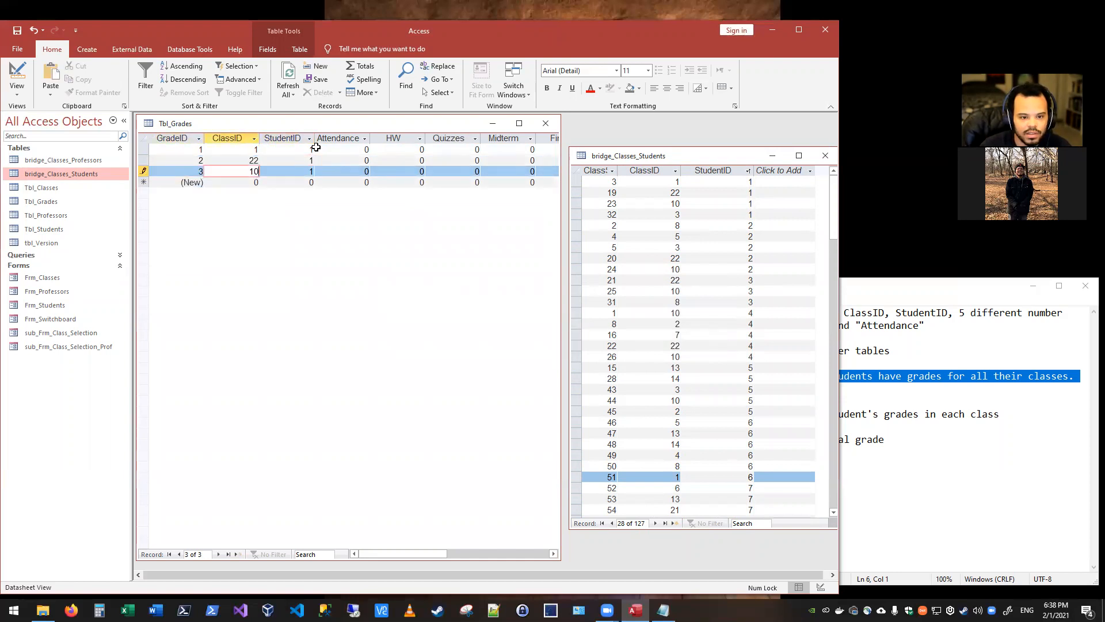
key("Tab")
Step: Add a fourth Tbl_Grades record with StudentID 1 and ClassID 3
key("Down")
type("1")
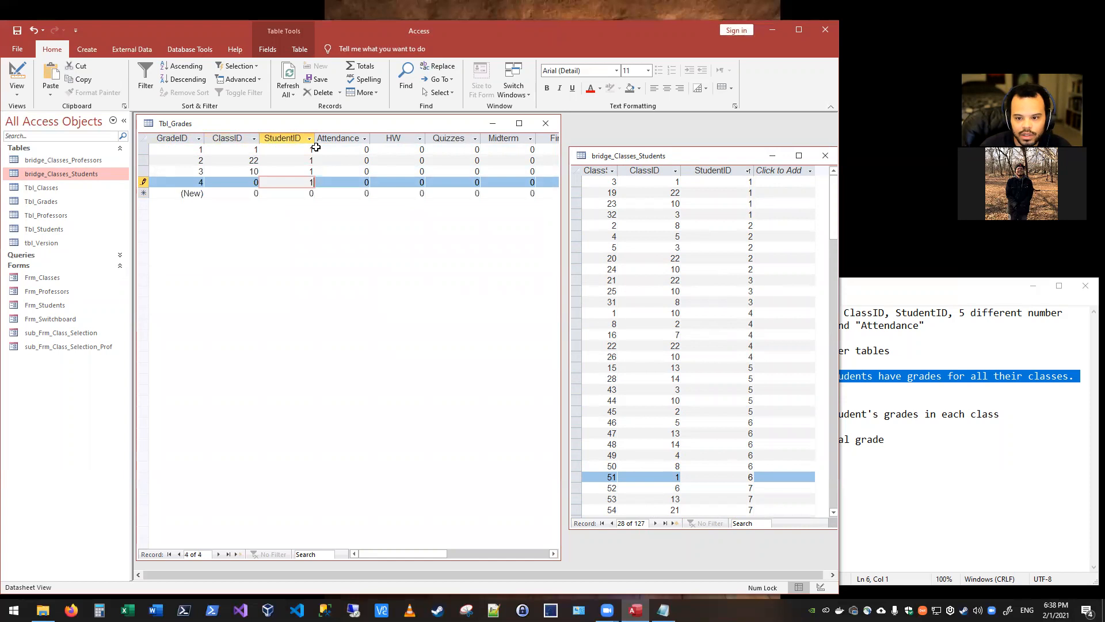
key("shift+Tab")
type("3")
key("Tab")
Step: Add a fifth Tbl_Grades record with ClassID 8 and StudentID 2
key("Down")
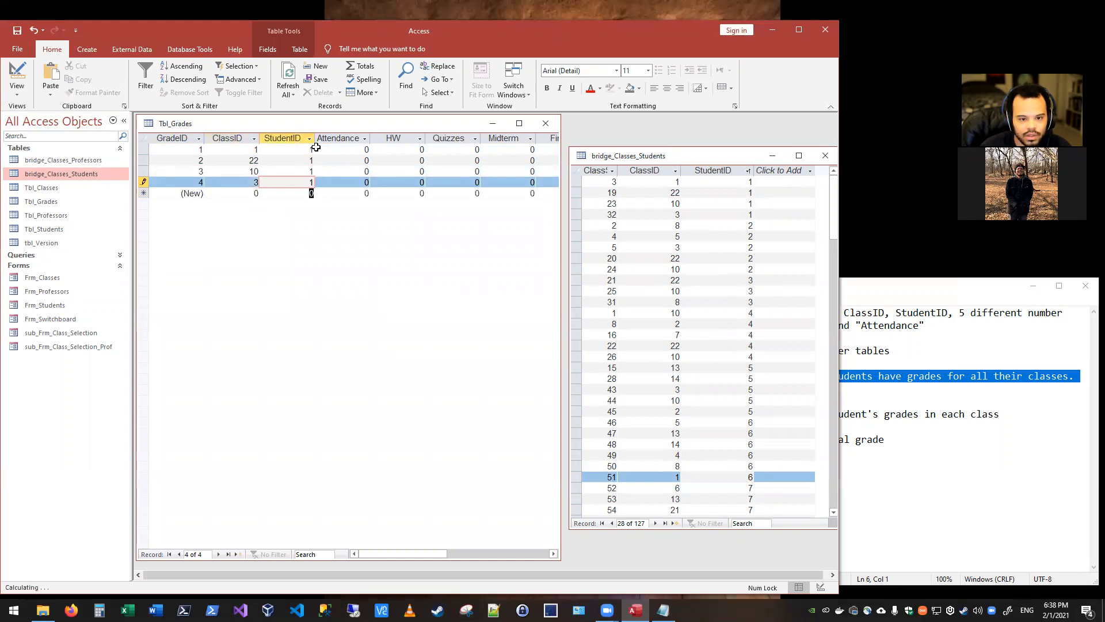
type("1")
key("shift+Tab")
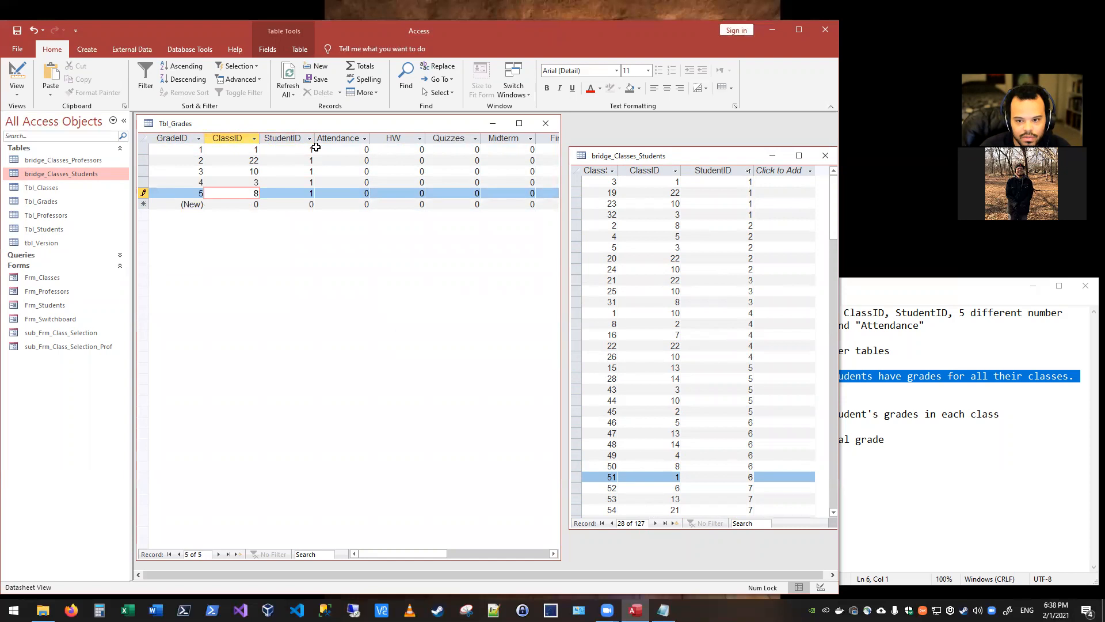
key("Tab")
type("2")
key("Up")
key("Up")
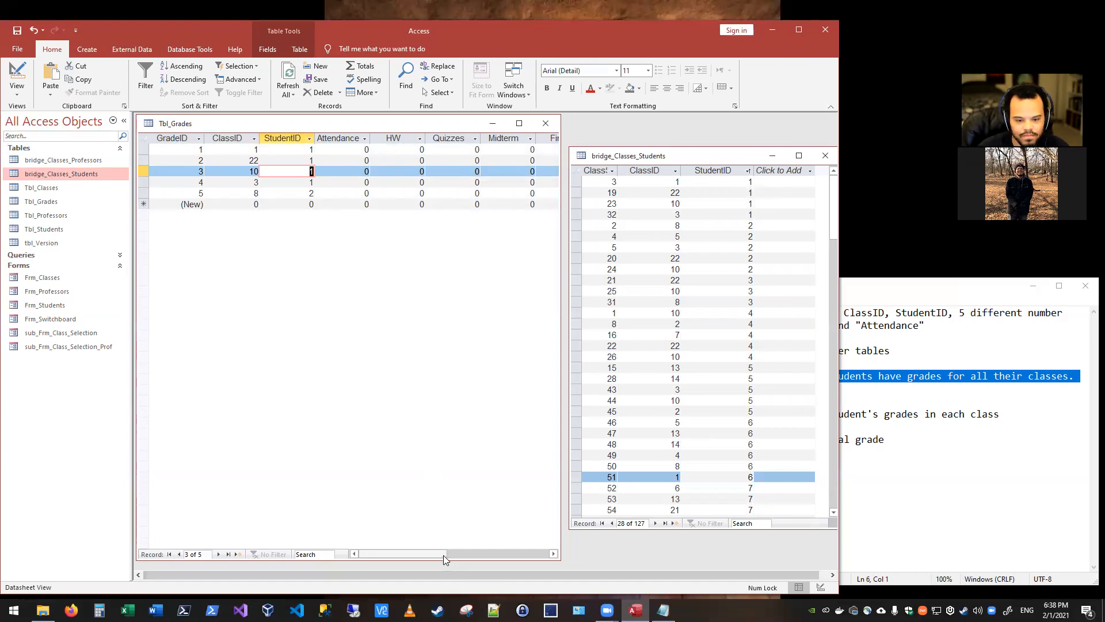
Step: Open the Frm_Students form, browse through the student records to examine their enrolled classes and GPA, and close the form
left_click_drag(439, 554, 445, 555)
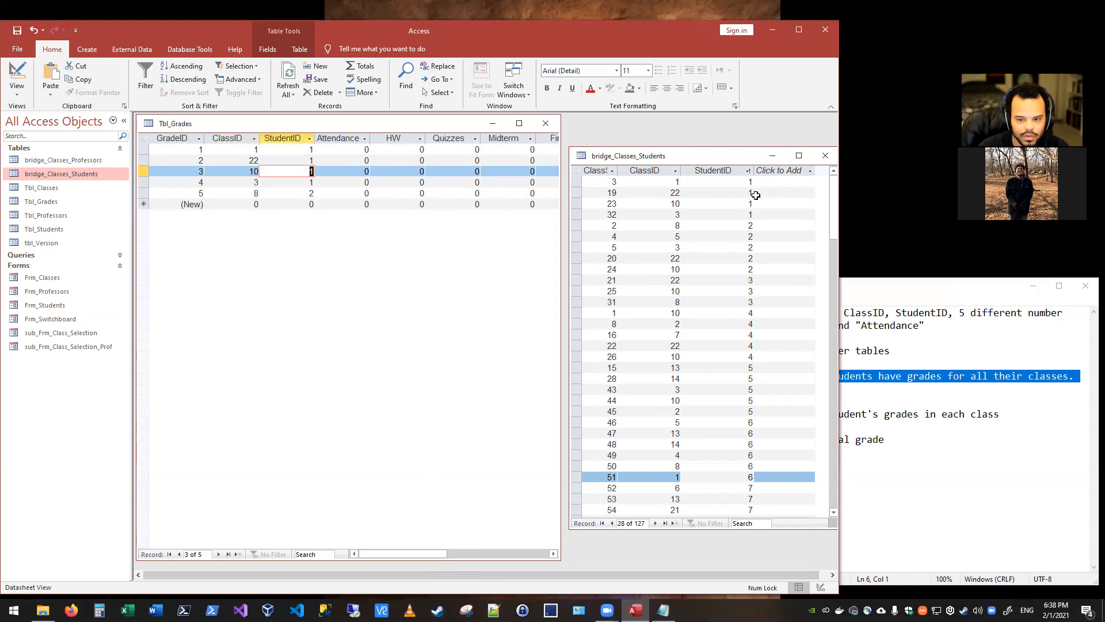
left_click(362, 149)
mouse_move(441, 553)
left_mouse_down()
mouse_move(466, 552)
mouse_move(455, 554)
left_mouse_up()
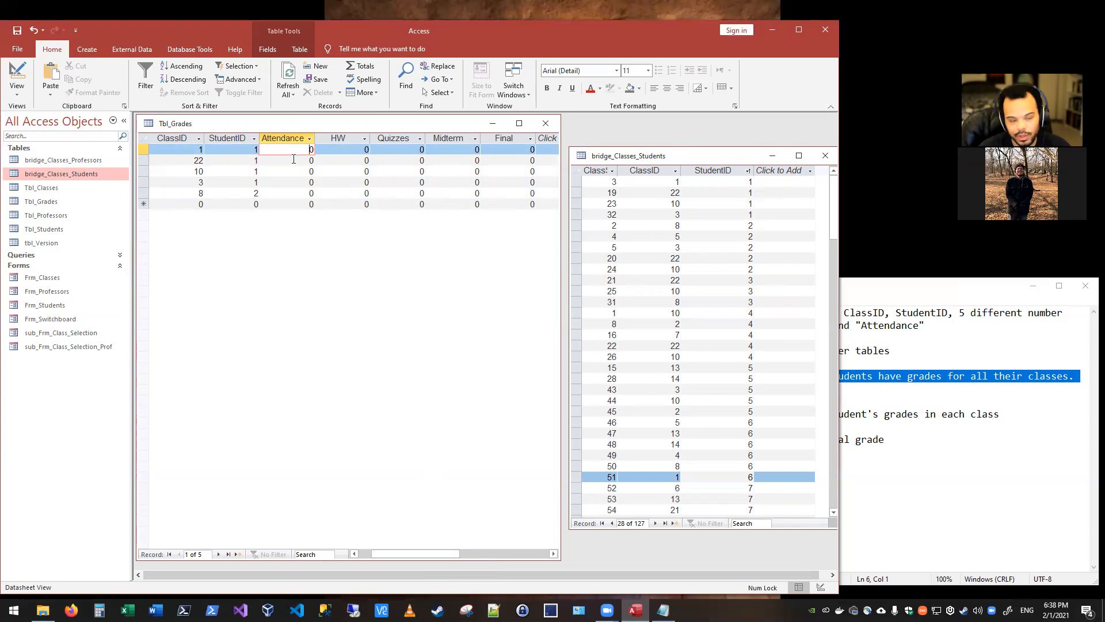
left_click(59, 309)
double_click(58, 310)
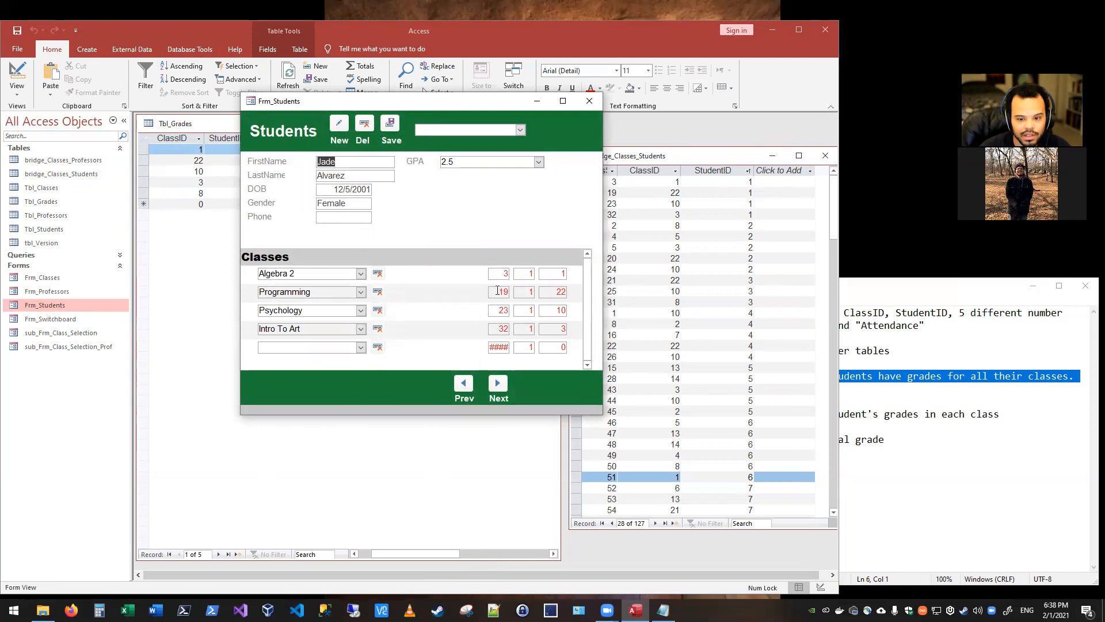
left_click(498, 385)
left_click(497, 385)
left_click(498, 385)
left_click(498, 385)
left_click(498, 385)
left_click(498, 384)
left_click(498, 385)
left_click(498, 384)
left_click(498, 385)
left_click(497, 385)
left_click(498, 384)
left_click(498, 385)
left_click(497, 385)
left_click(498, 385)
left_click(498, 385)
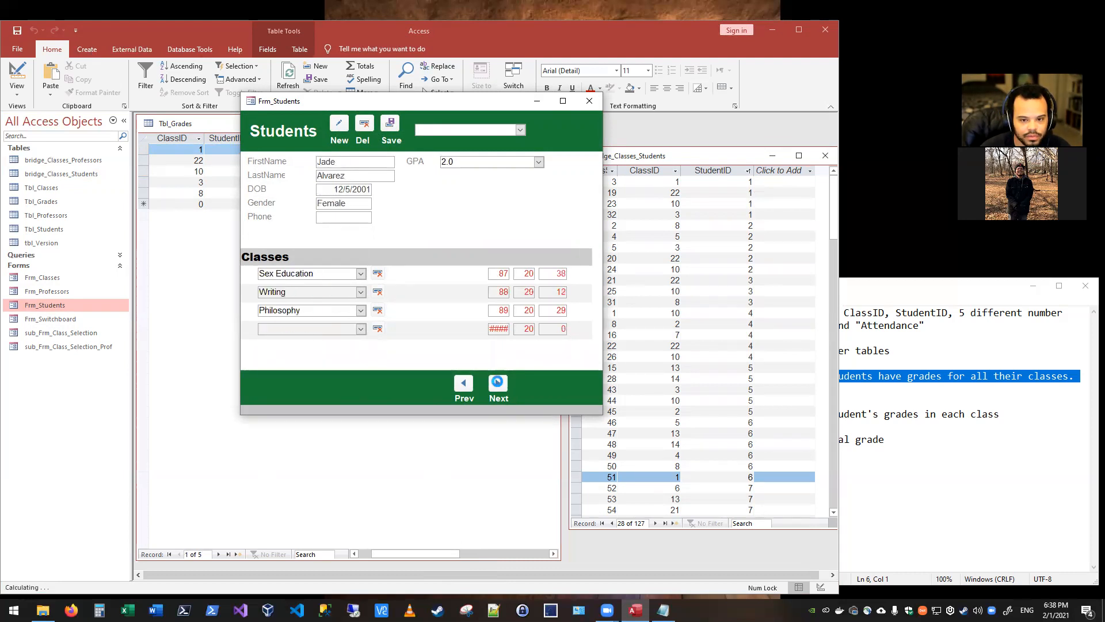
left_click(498, 383)
left_click(500, 381)
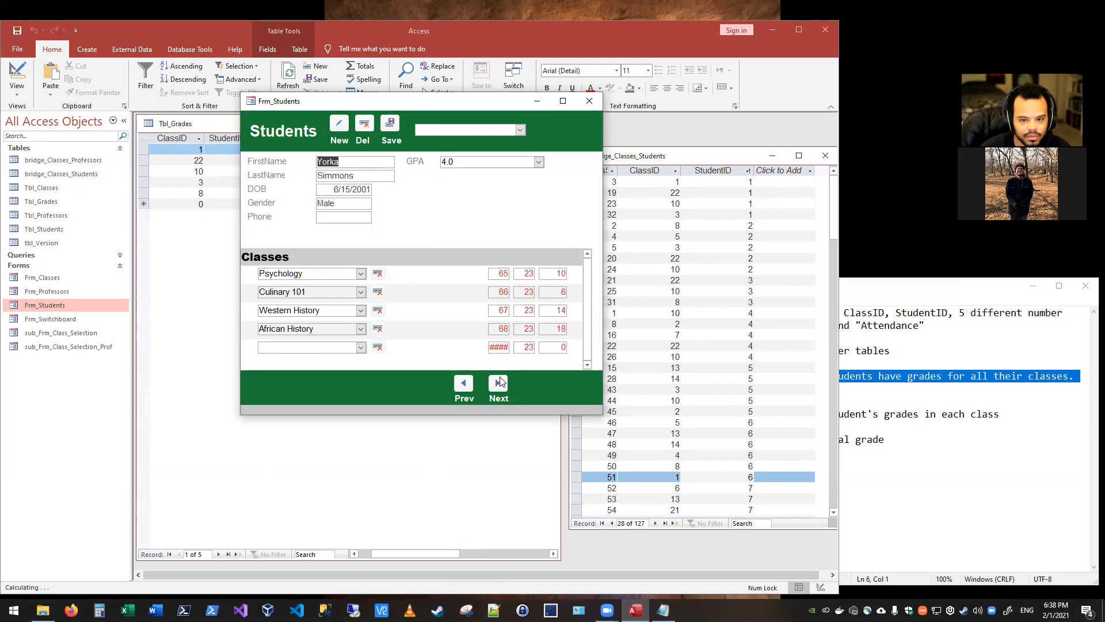
left_click(538, 162)
left_click(539, 163)
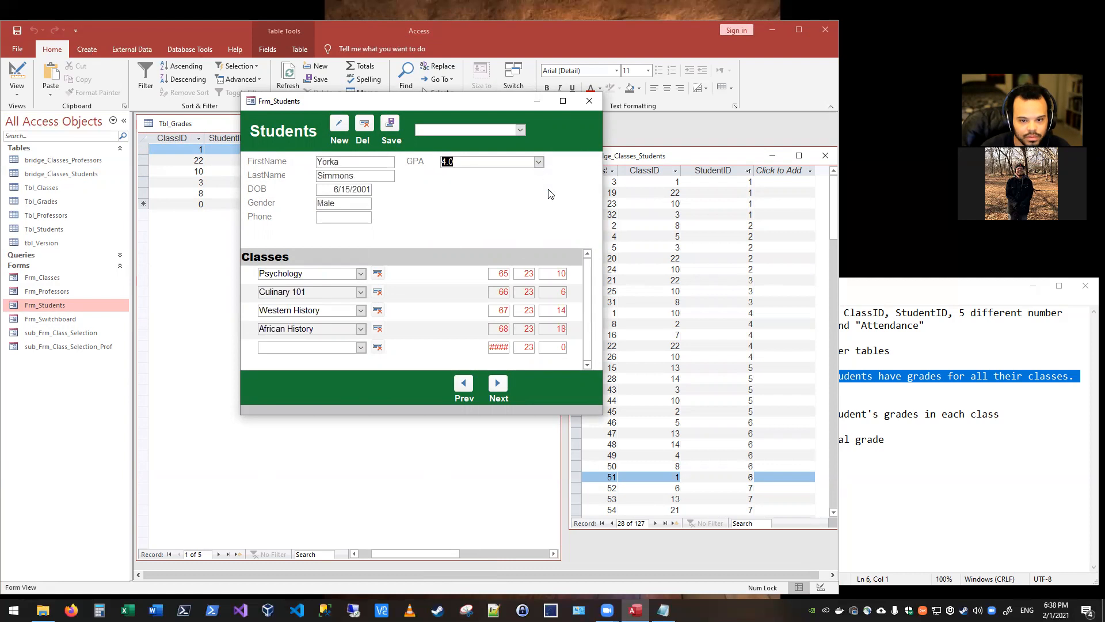
left_click(498, 391)
left_click(498, 391)
left_click(498, 392)
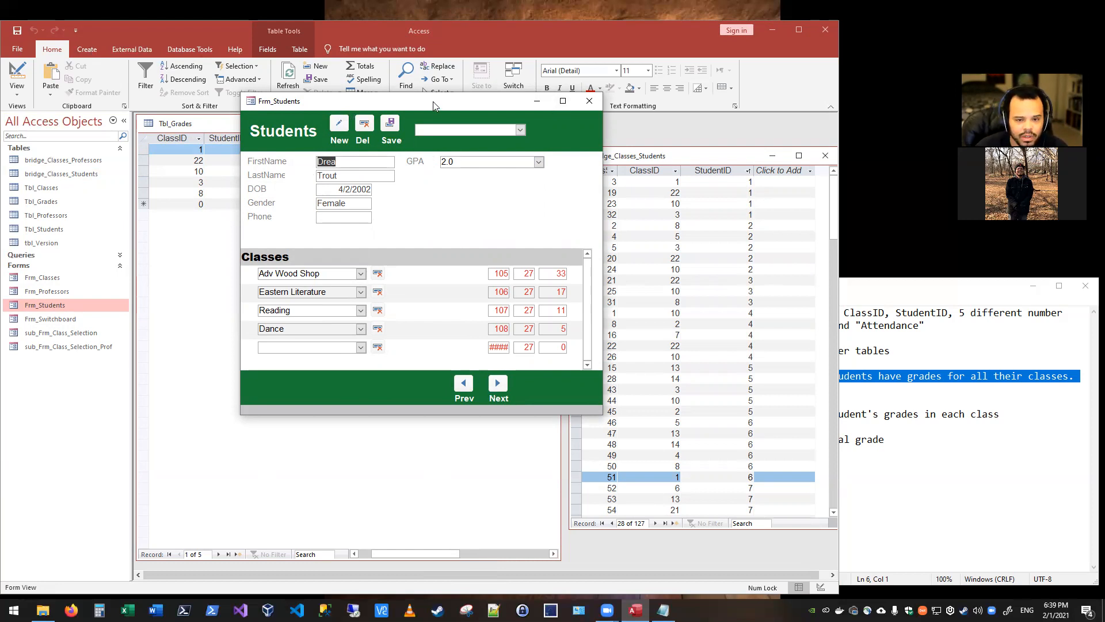
left_click_drag(434, 105, 552, 242)
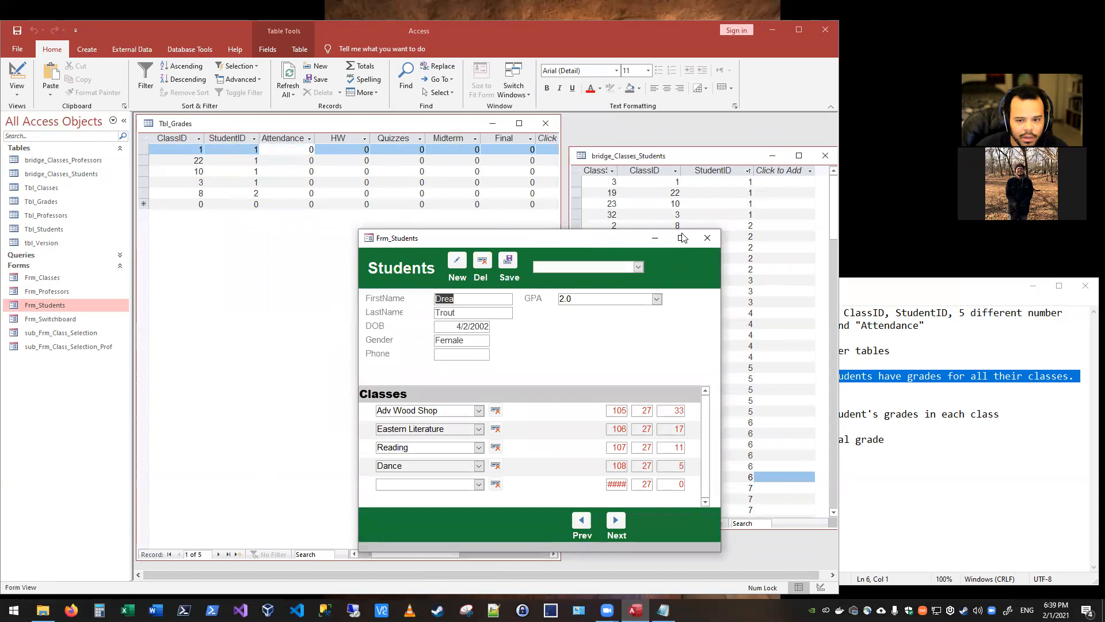
left_click(707, 237)
Step: Enter grades in the first Tbl_Grades record: HW 100, Quizzes 90, Midterm 80 and Final 80
key("Tab")
type("100")
key("Tab")
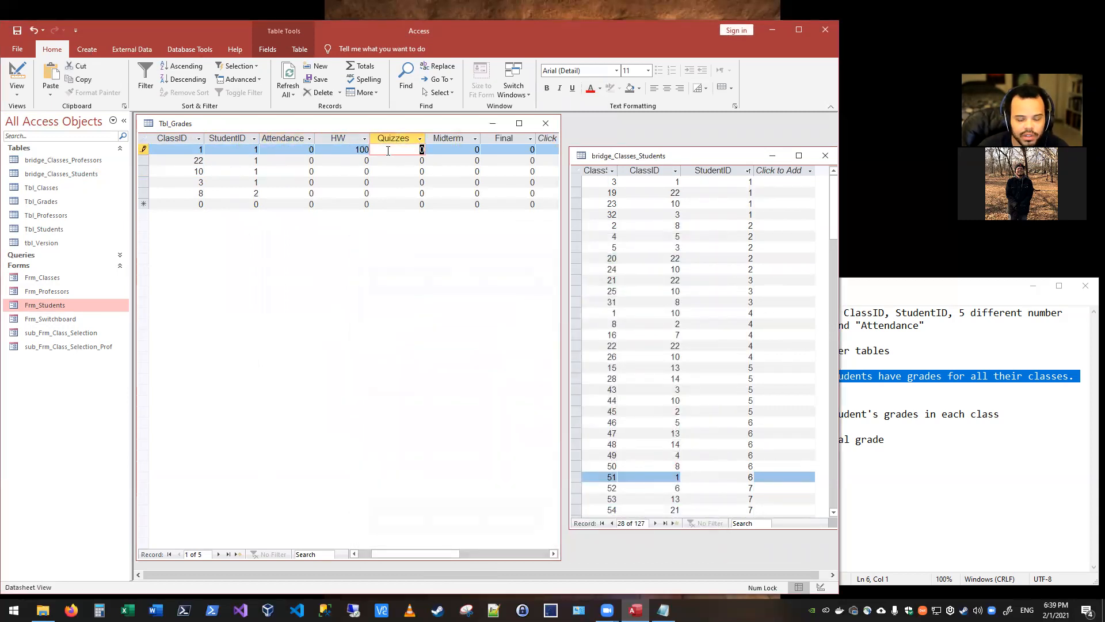
type("90")
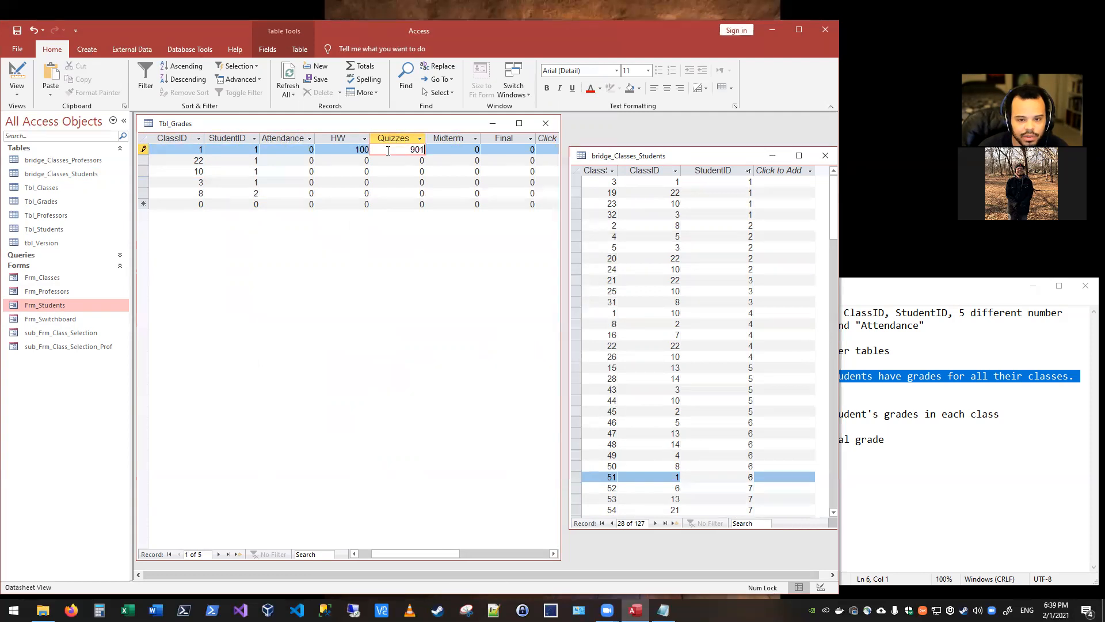
key("Tab")
type("80")
key("Tab")
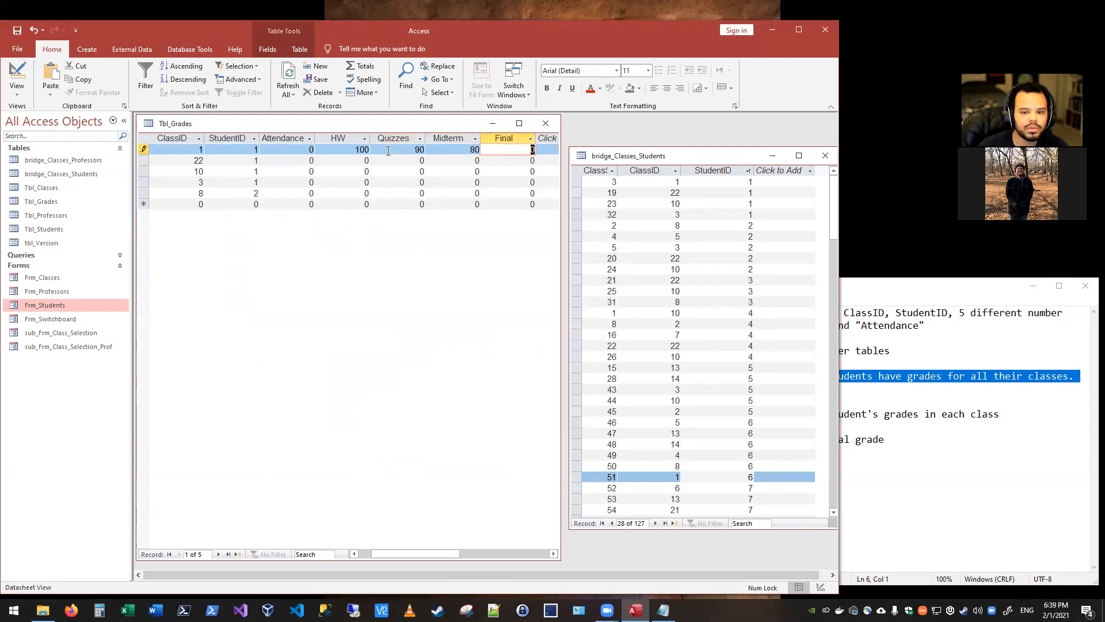
key("Tab")
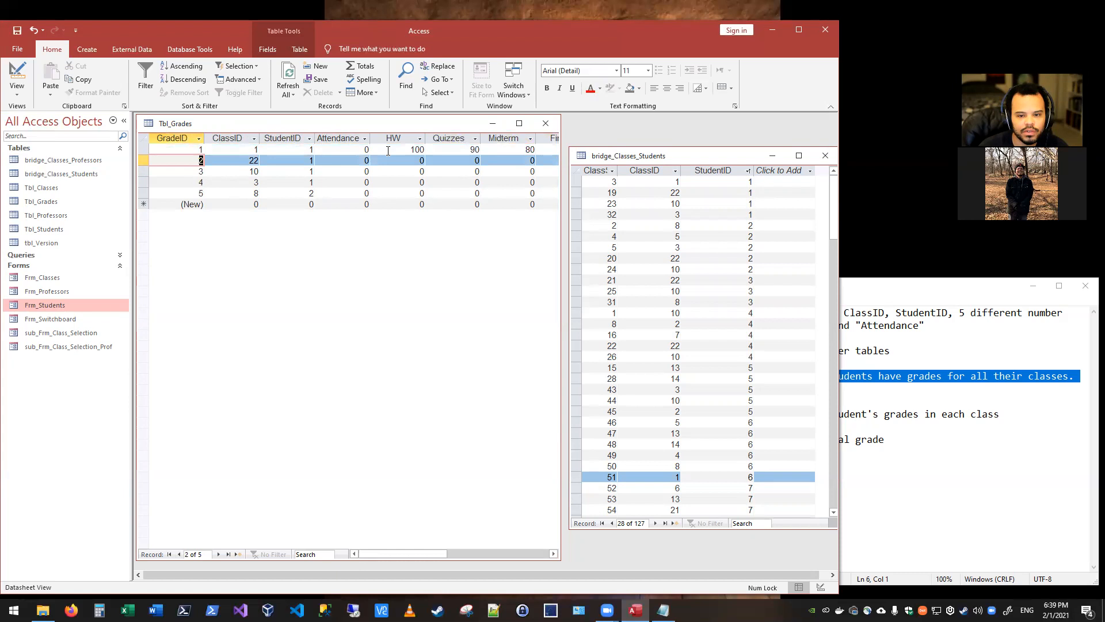
Step: Set the Attendance grade of the first Tbl_Grades record to 100
key("Tab")
key("Tab")
key("Tab")
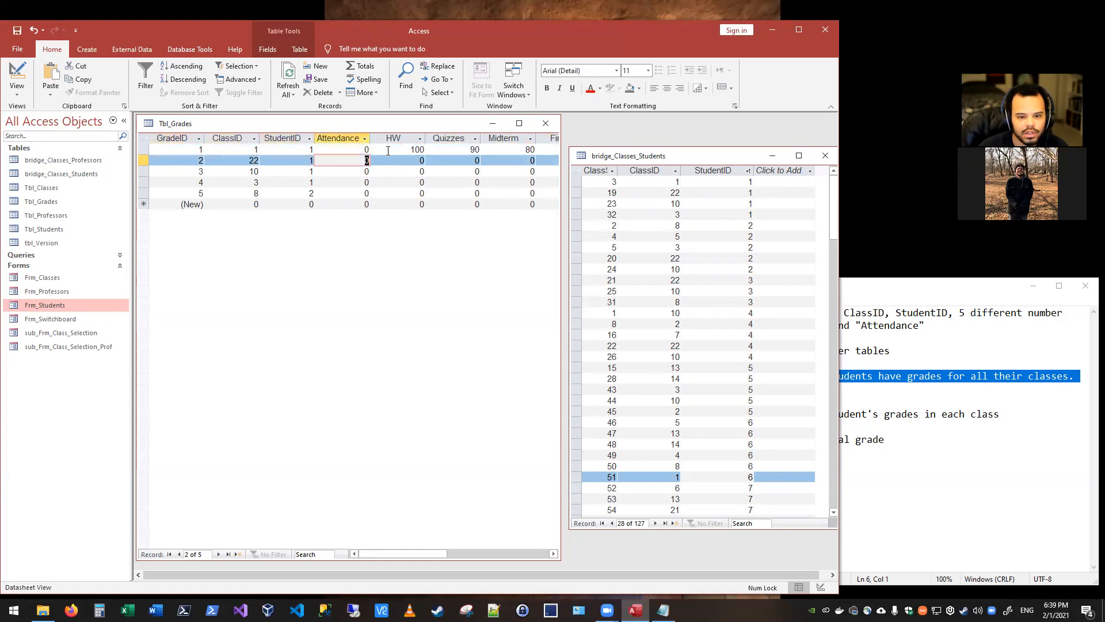
key("Up")
type("100")
key("Down")
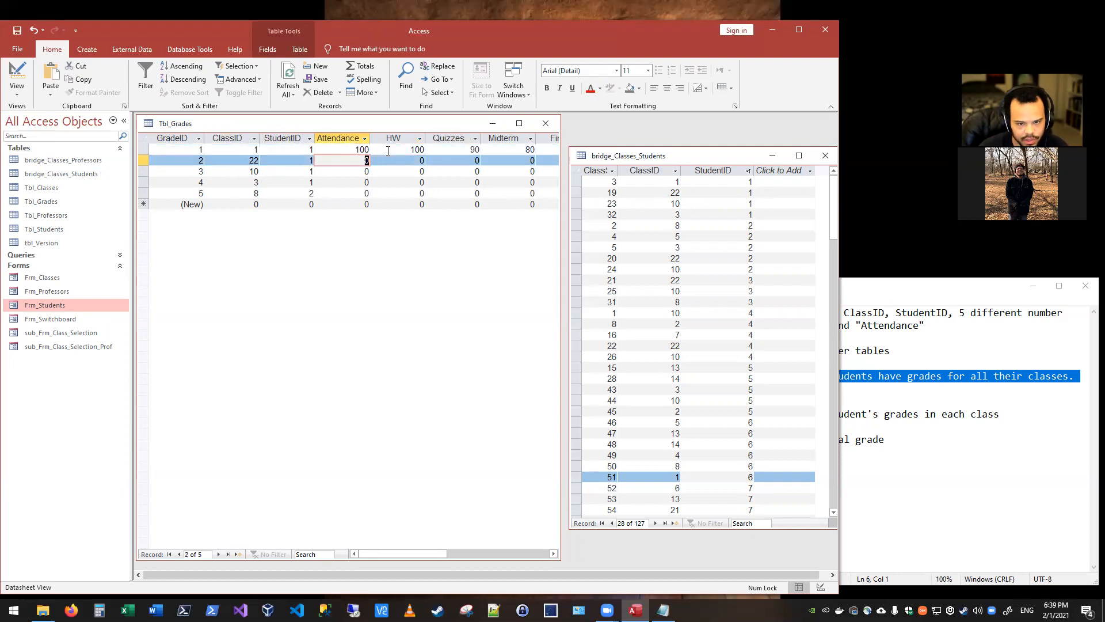
Step: Enter 95 for Attendance, HW, Quizzes, Midterm and Final in the second Tbl_Grades record
type("95")
key("Tab")
type("95")
key("Tab")
type("95")
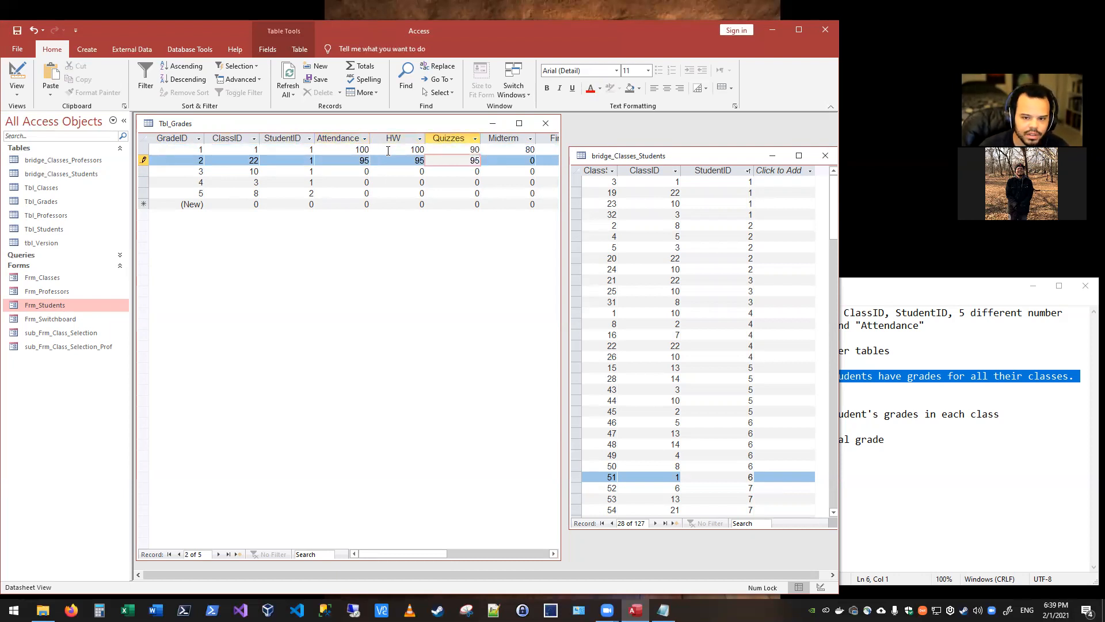
key("Tab")
type("95")
key("Tab")
type("95")
key("Tab")
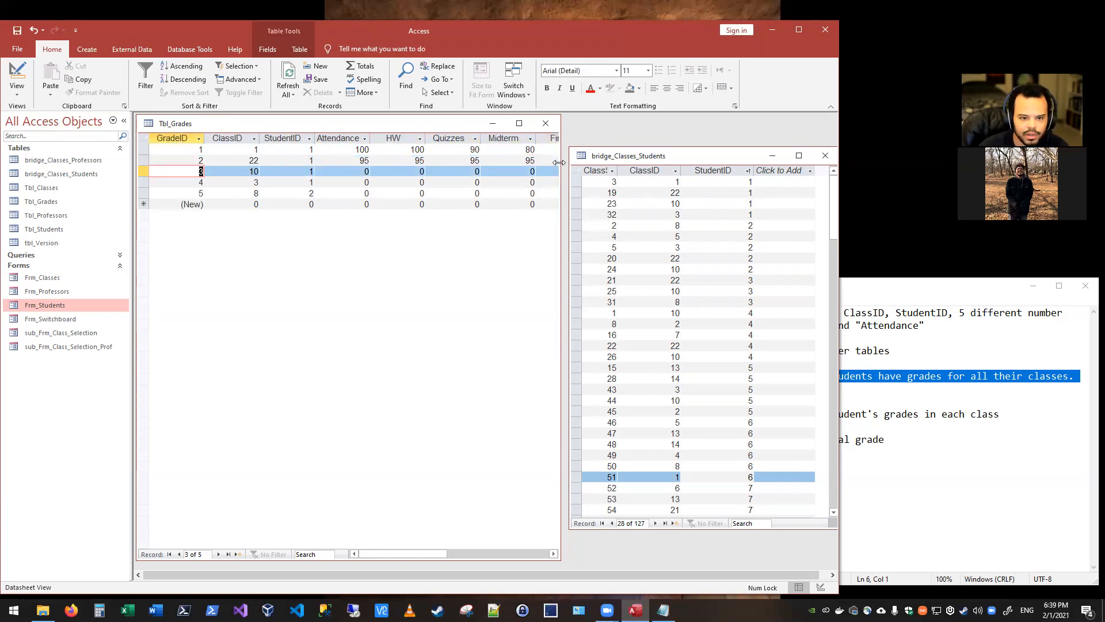
Step: Narrow the Tbl_Grades columns so every grade field fits, and arrange its window beside the bridge_Classes_Students window without overlap
left_click_drag(558, 162, 635, 162)
left_click_drag(205, 138, 436, 139)
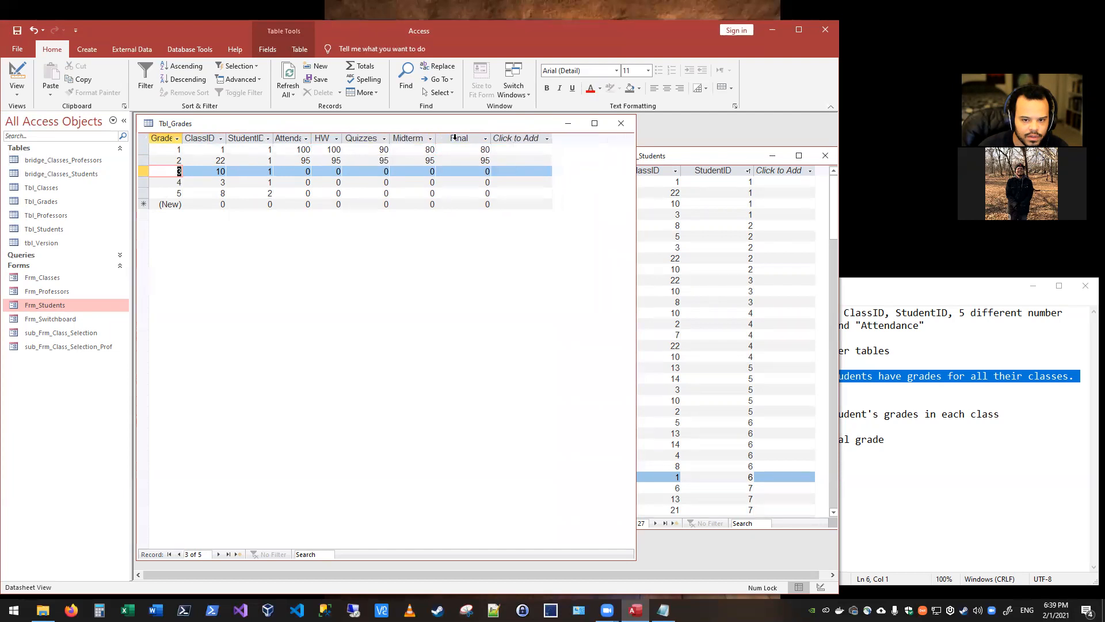
double_click(492, 138)
left_click(508, 139)
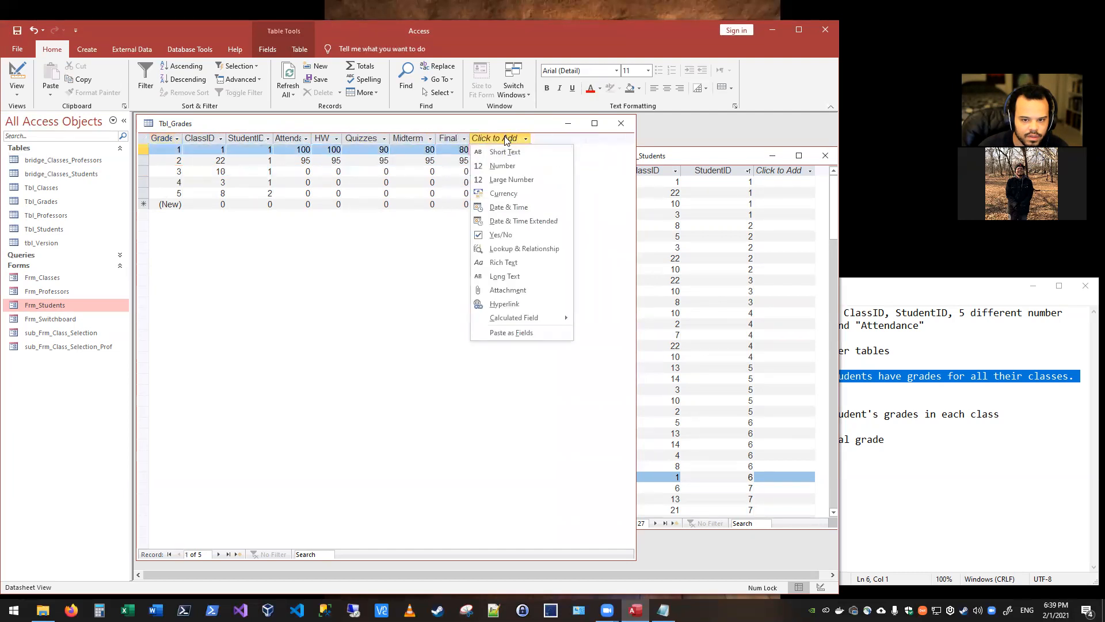
left_click(396, 272)
left_click_drag(531, 138, 485, 138)
left_click(619, 147)
left_click(703, 152)
left_click_drag(696, 147, 528, 126)
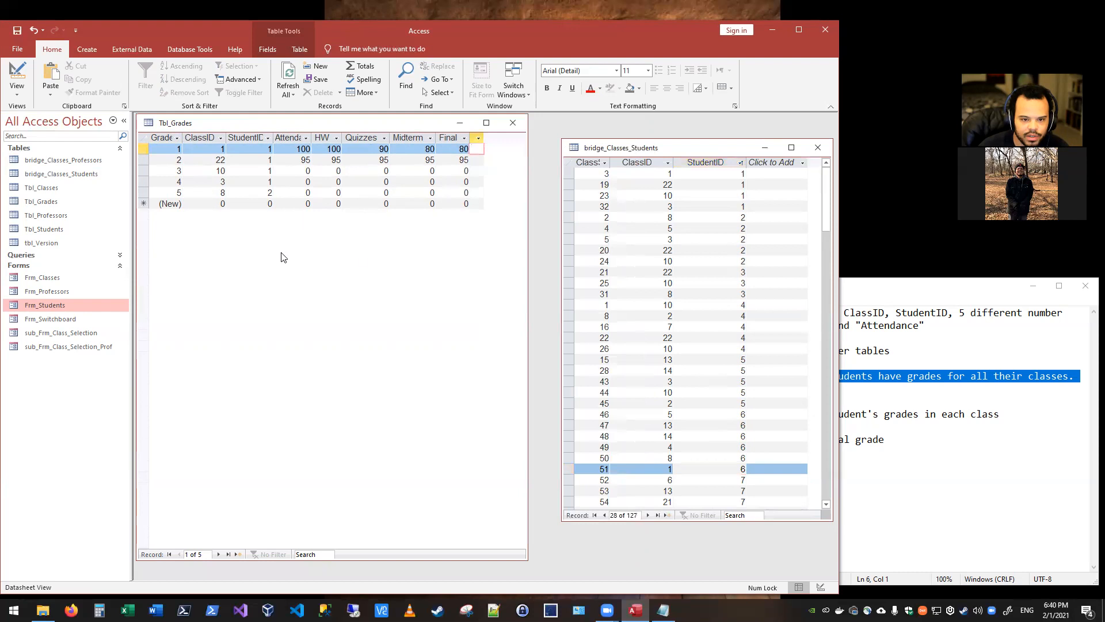
Step: Enter 80 for Attendance, HW, Quizzes, Midterm and Final in the third Tbl_Grades record
left_click(312, 174)
left_click(309, 173)
key("BackSpace")
type("808")
key("Tab")
type("80")
key("Tab")
type("80")
key("Tab")
type("80")
key("Tab")
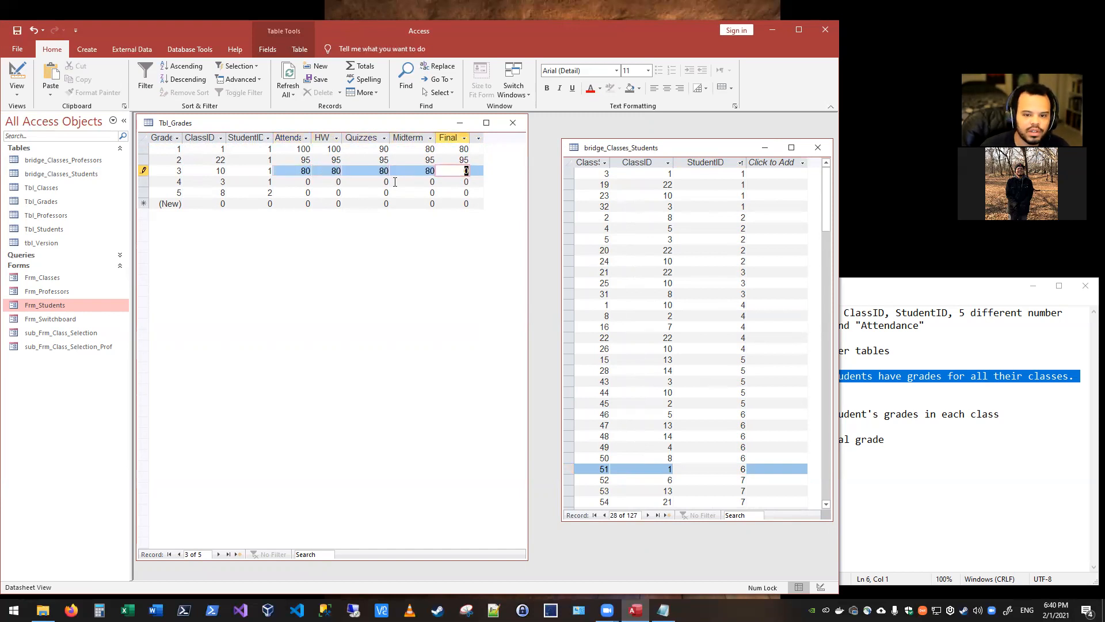
key("Tab")
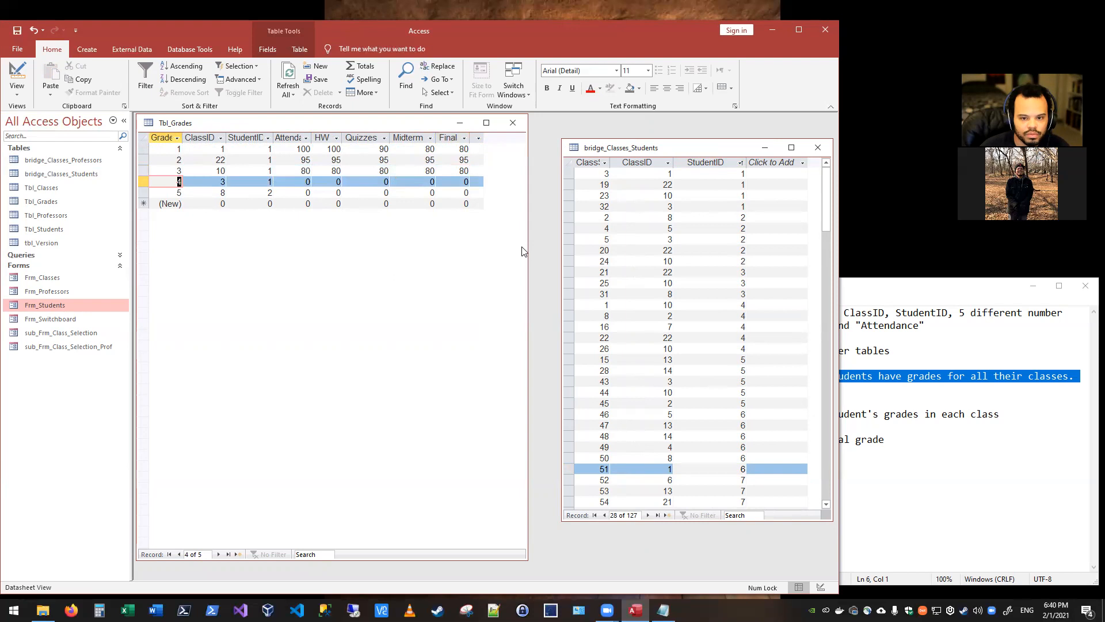
Step: Enter 80 for Attendance, HW, Quizzes, Midterm and Final in the fourth Tbl_Grades record
left_click(294, 182)
type("80")
key("Tab")
type("80")
key("Tab")
type("80")
key("Tab")
type("80\t80")
key("Tab")
Step: Enter 85 for Attendance, HW, Quizzes, Midterm and Final in the fifth Tbl_Grades record
key("Tab")
key("Tab")
key("Tab")
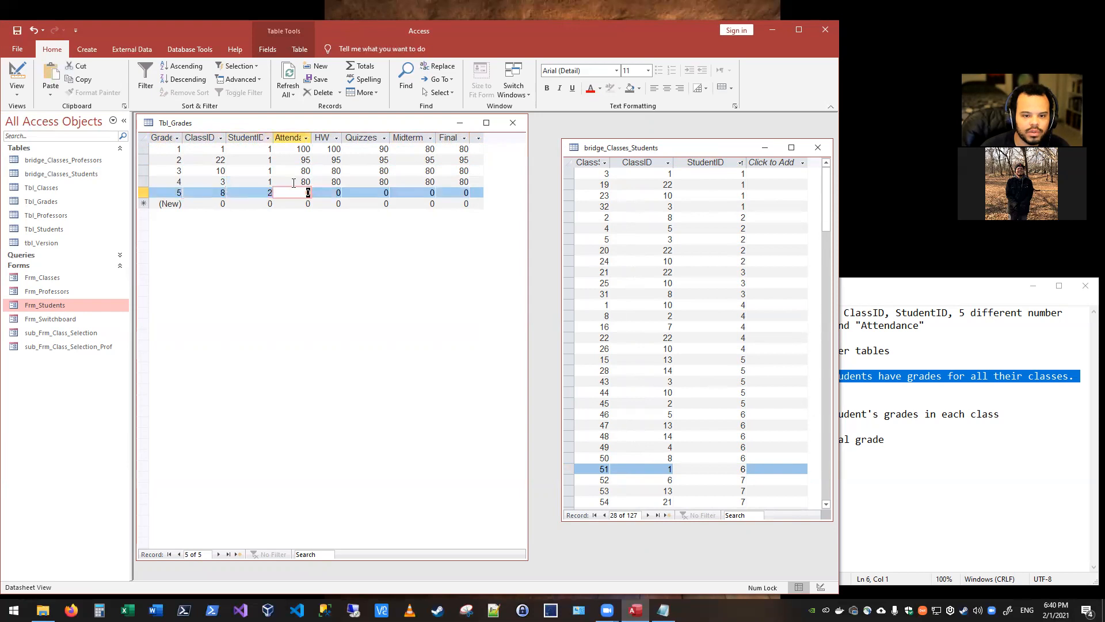
type("85")
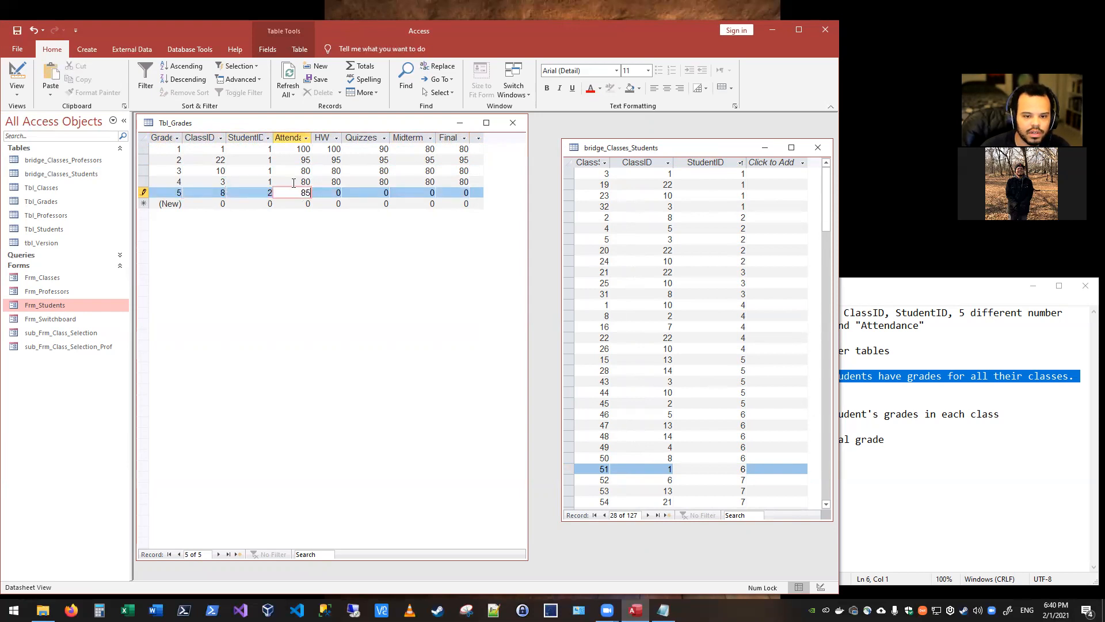
key("Tab")
type("85")
key("Tab")
type("85")
key("Tab")
type("85")
key("Tab")
type("85")
key("Tab")
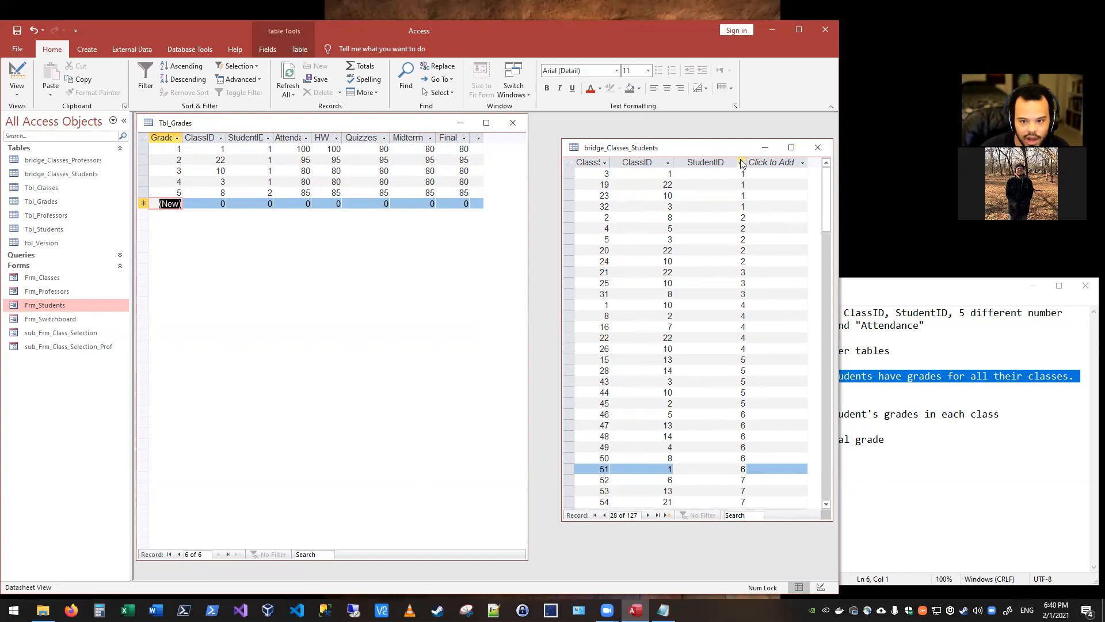
Step: Reread task 3 in the Notepad file Review Solutions.txt and close the bridge_Classes_Students table in Access without saving its design changes
left_click_drag(742, 164, 724, 165)
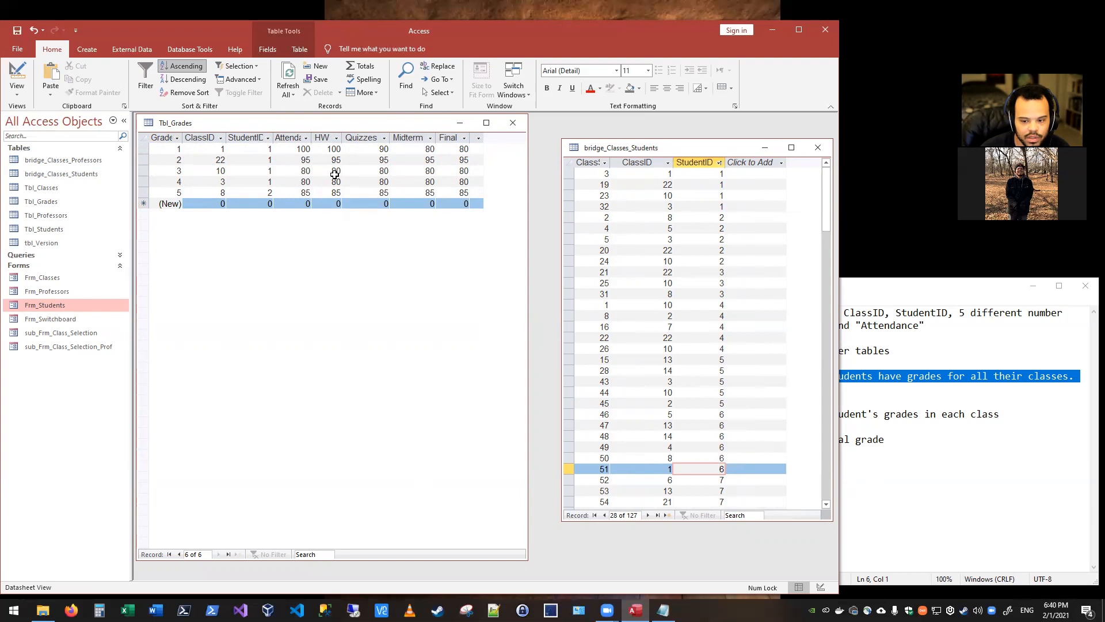
left_click(890, 374)
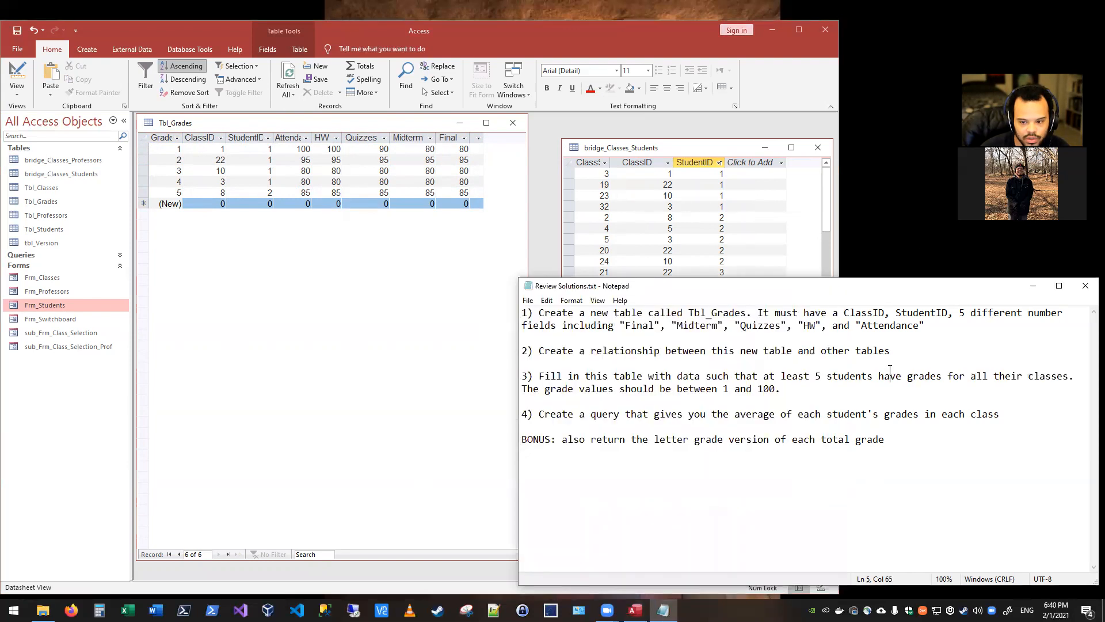
left_click_drag(794, 385, 525, 376)
left_click(664, 389)
left_click_drag(759, 389, 523, 375)
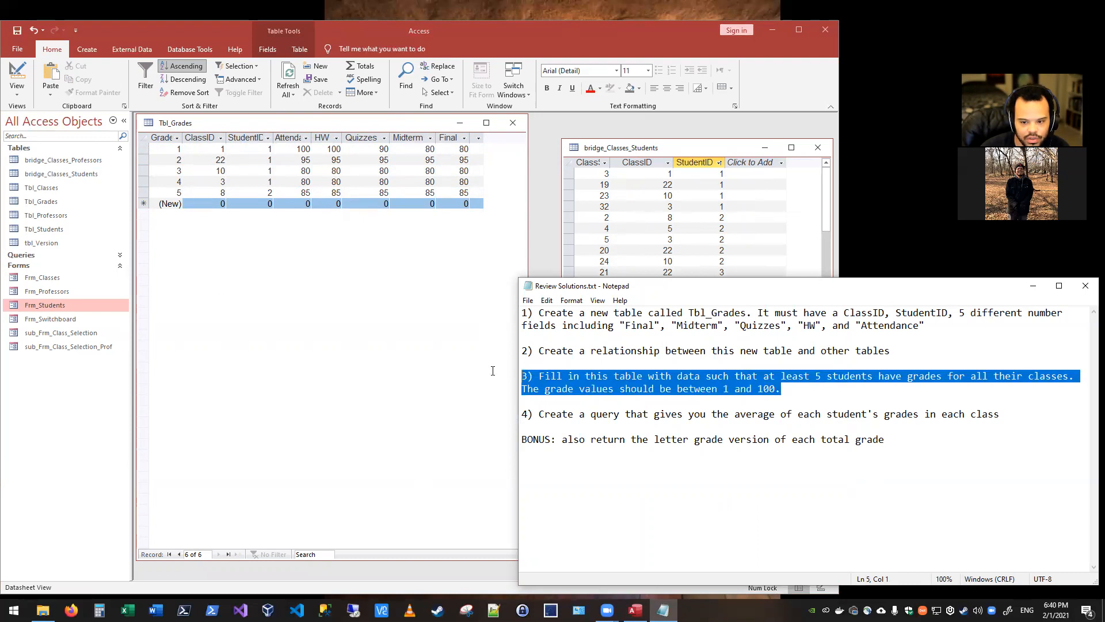
left_click(330, 266)
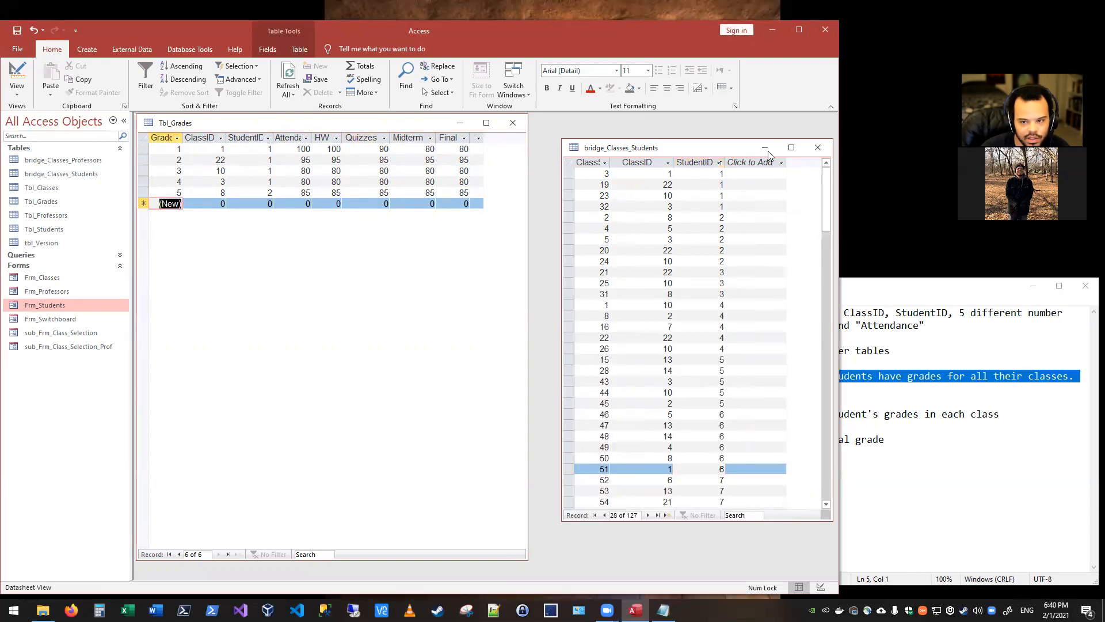
left_click(816, 149)
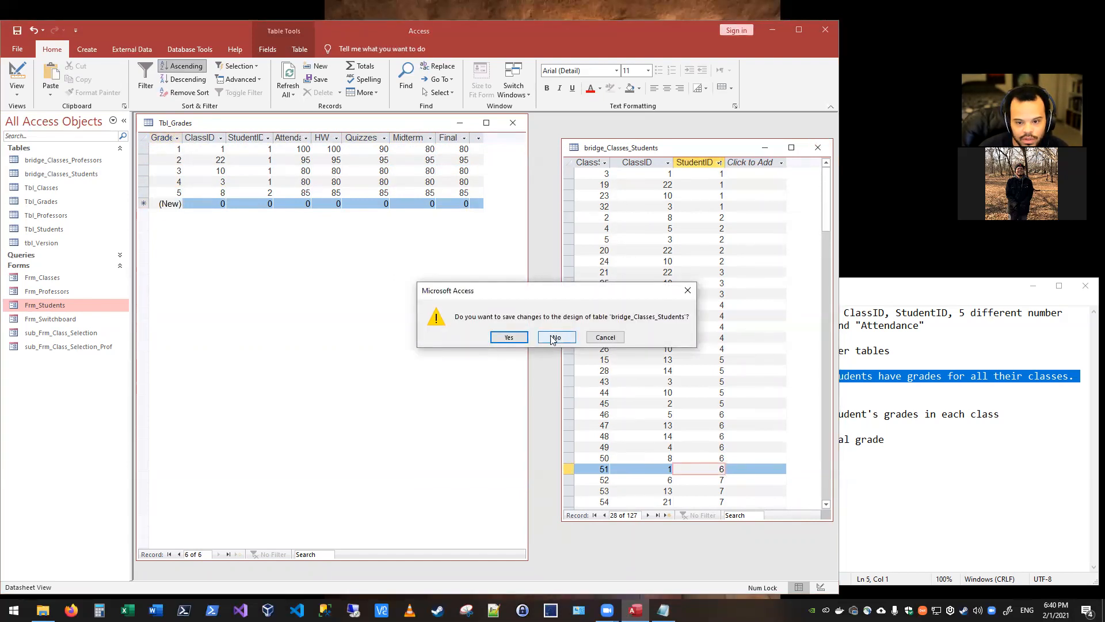
left_click(553, 337)
Step: Review task 4 in the Notepad file Review Solutions.txt about querying each student's grade average per class
left_click(908, 429)
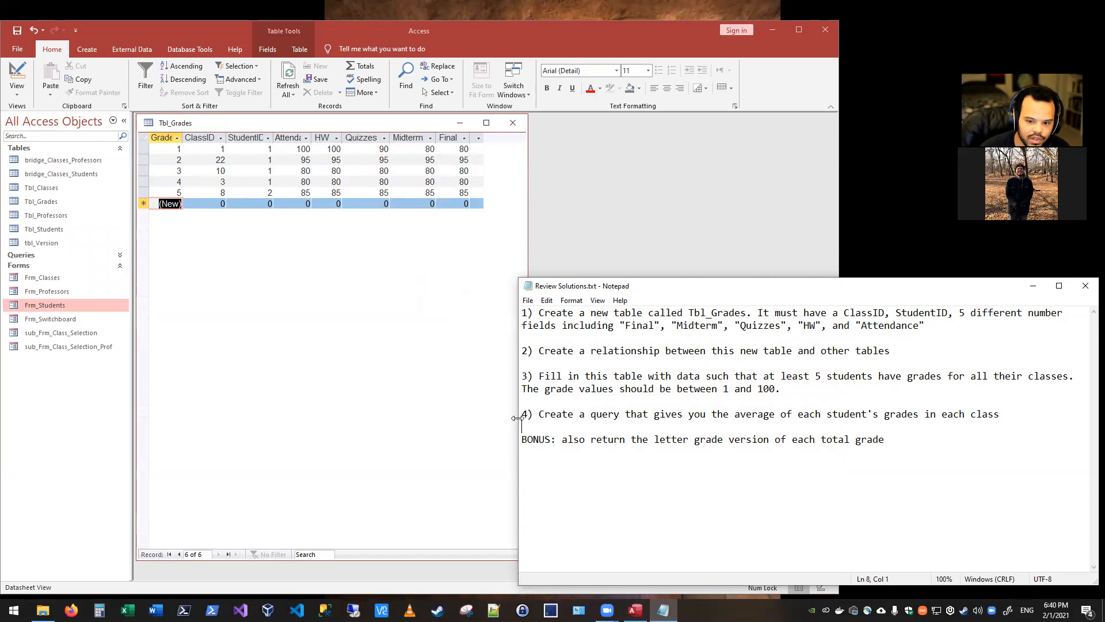
left_click_drag(521, 414, 886, 426)
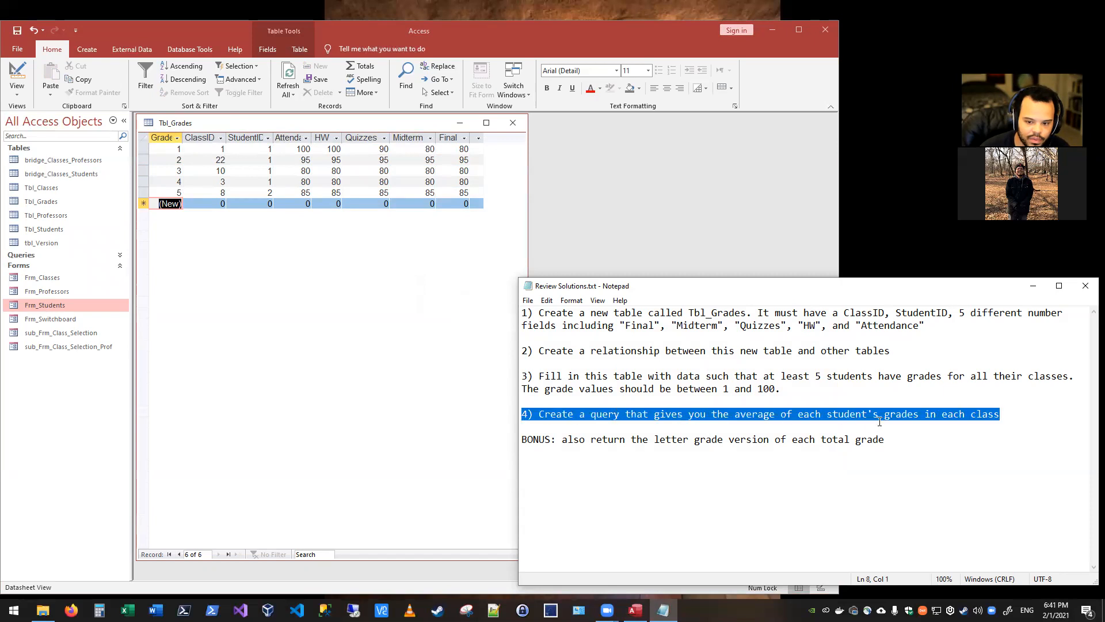
left_click(573, 424)
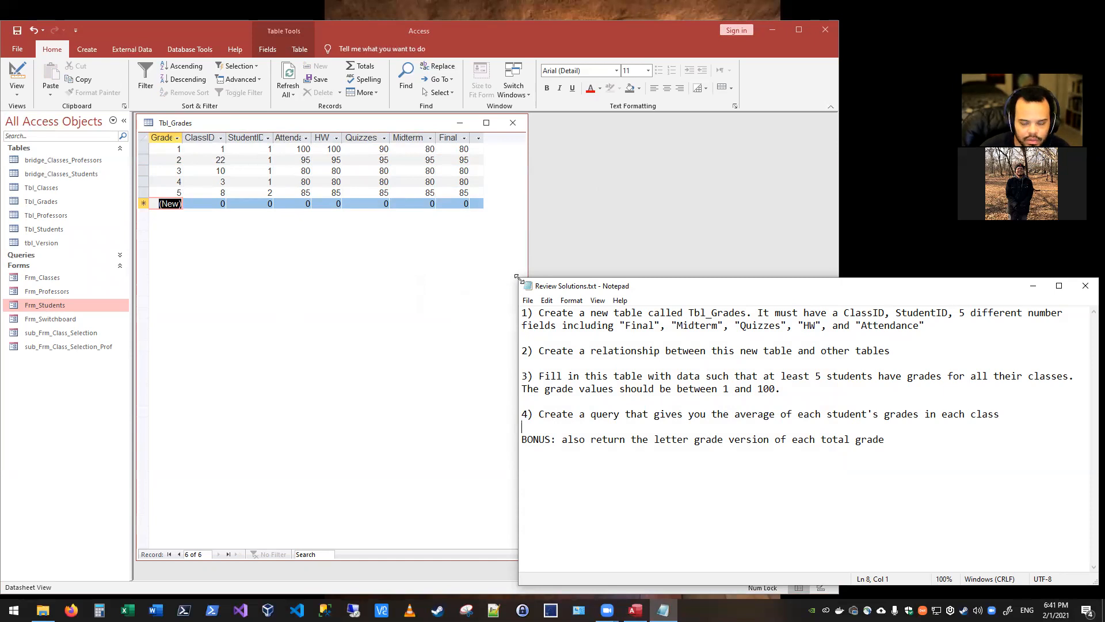
Step: Resize the Notepad and Tbl_Grades windows to free up workspace, and expand the Queries group in the object list
left_click_drag(516, 278, 579, 242)
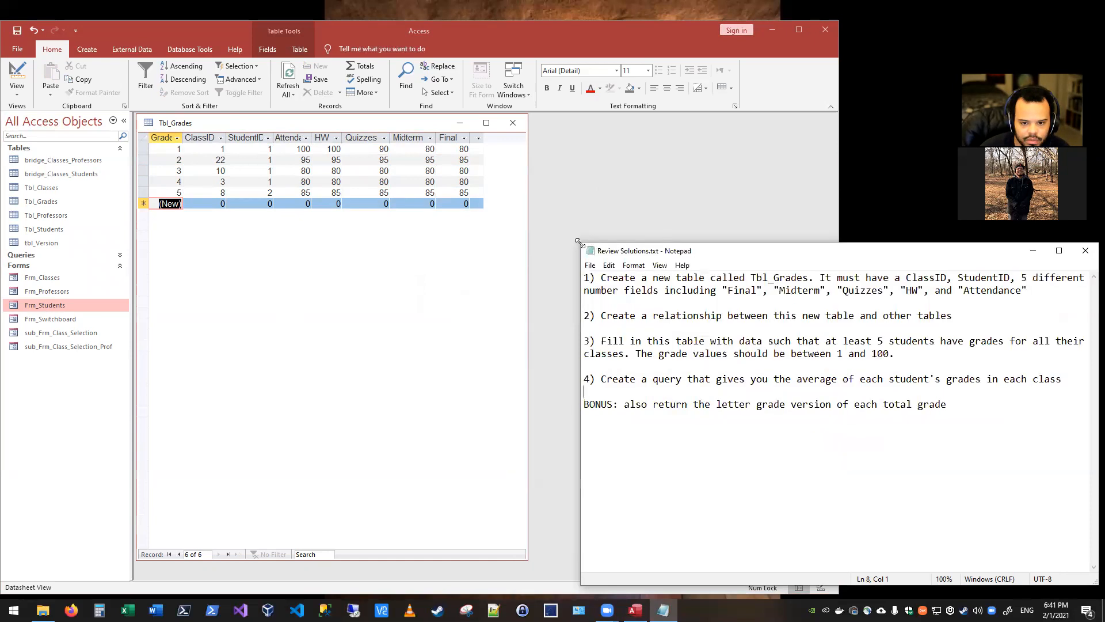
left_click(249, 246)
left_click(39, 254)
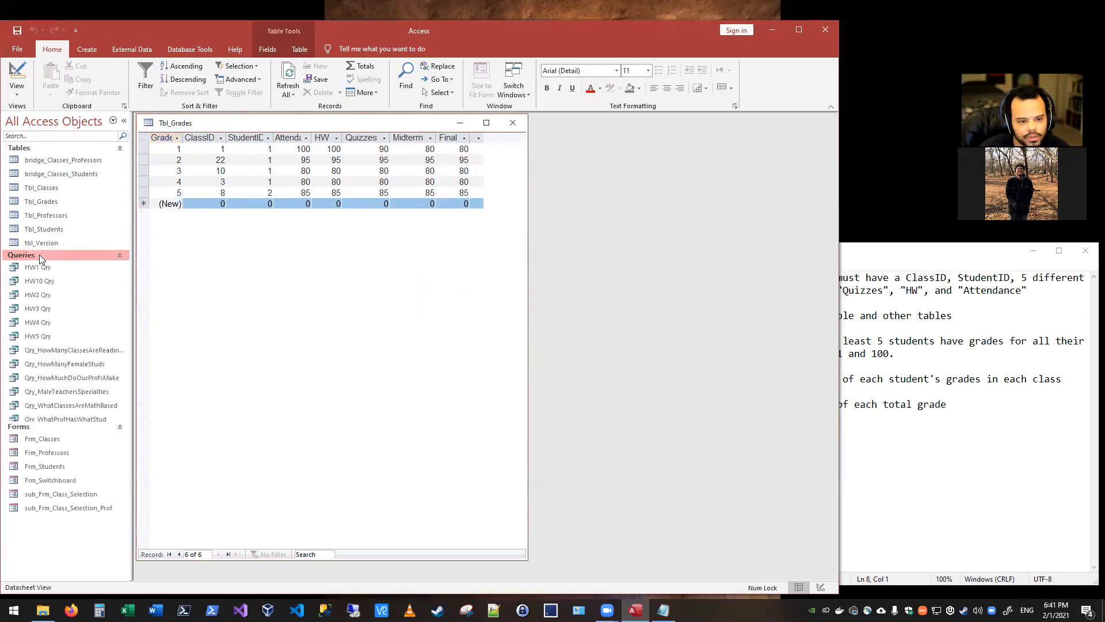
left_click(819, 297)
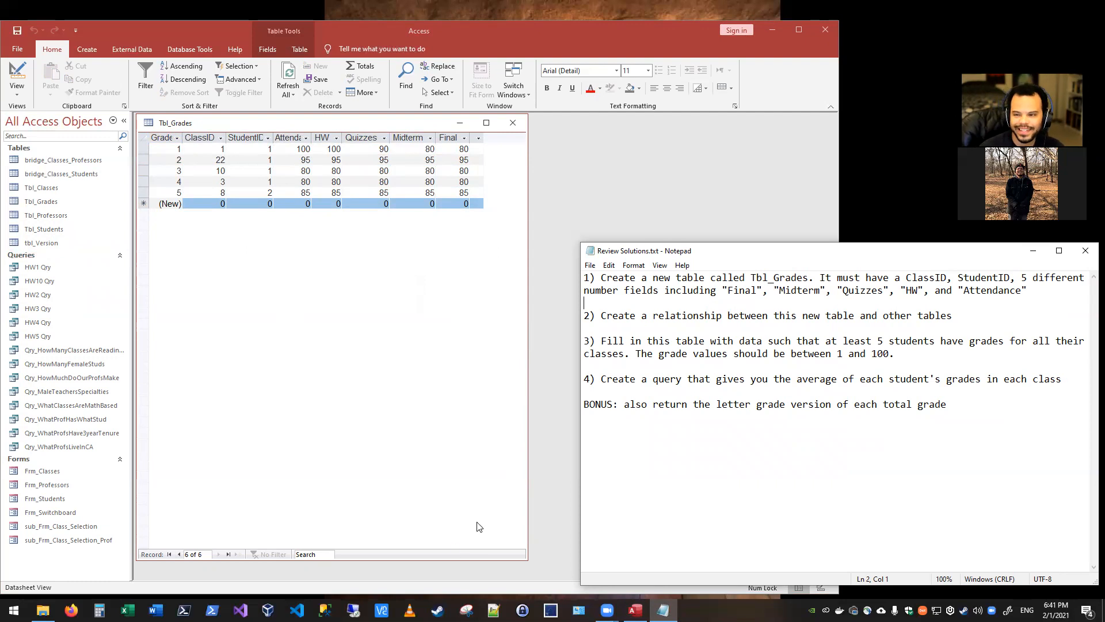
left_click(383, 560)
left_click_drag(380, 560, 501, 238)
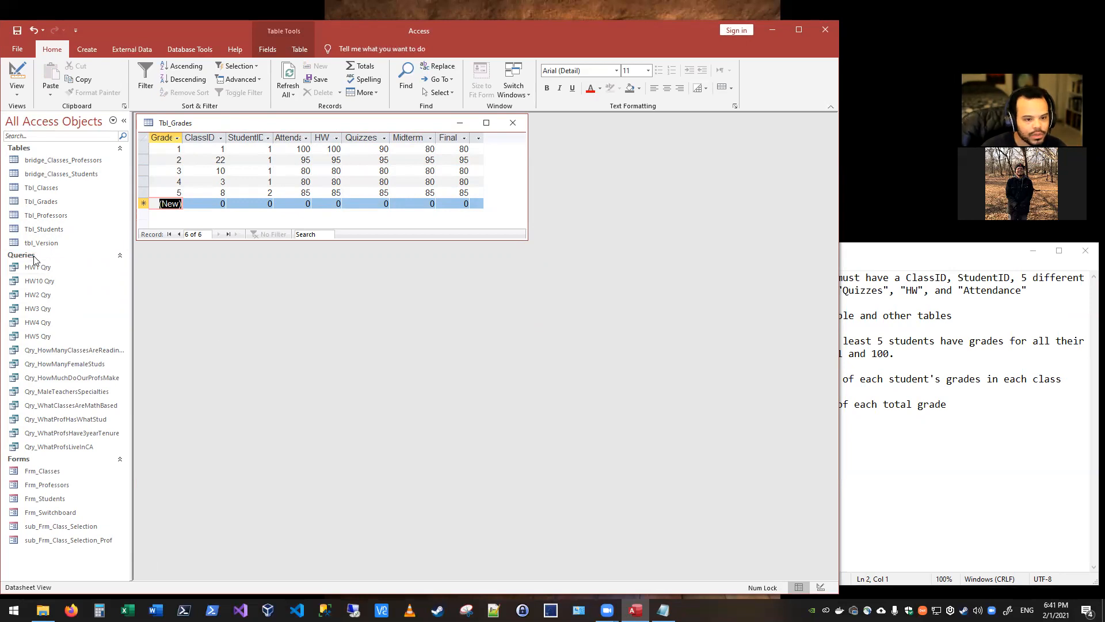
Step: Create a new query in Query Design without adding any tables and switch it to SQL view
left_click(87, 50)
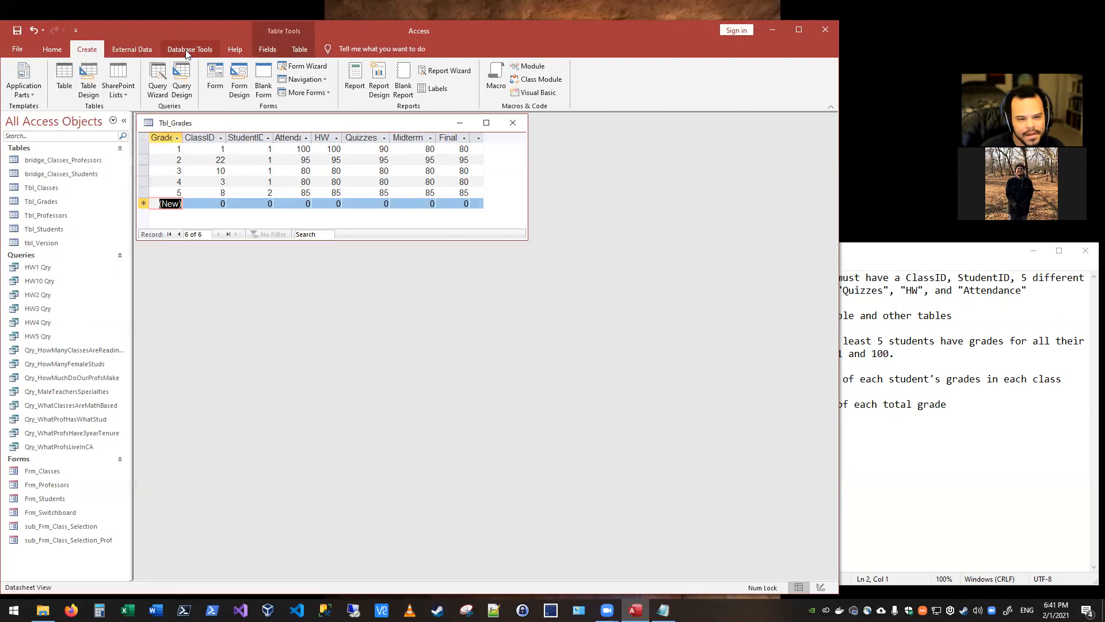
left_click(155, 51)
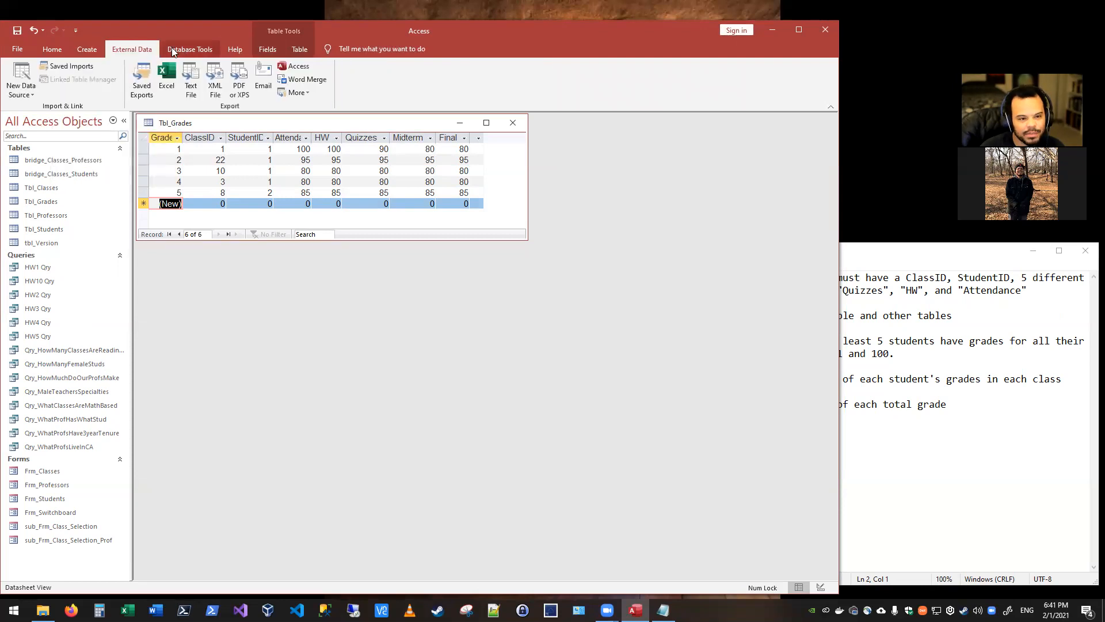
left_click(190, 50)
left_click(132, 49)
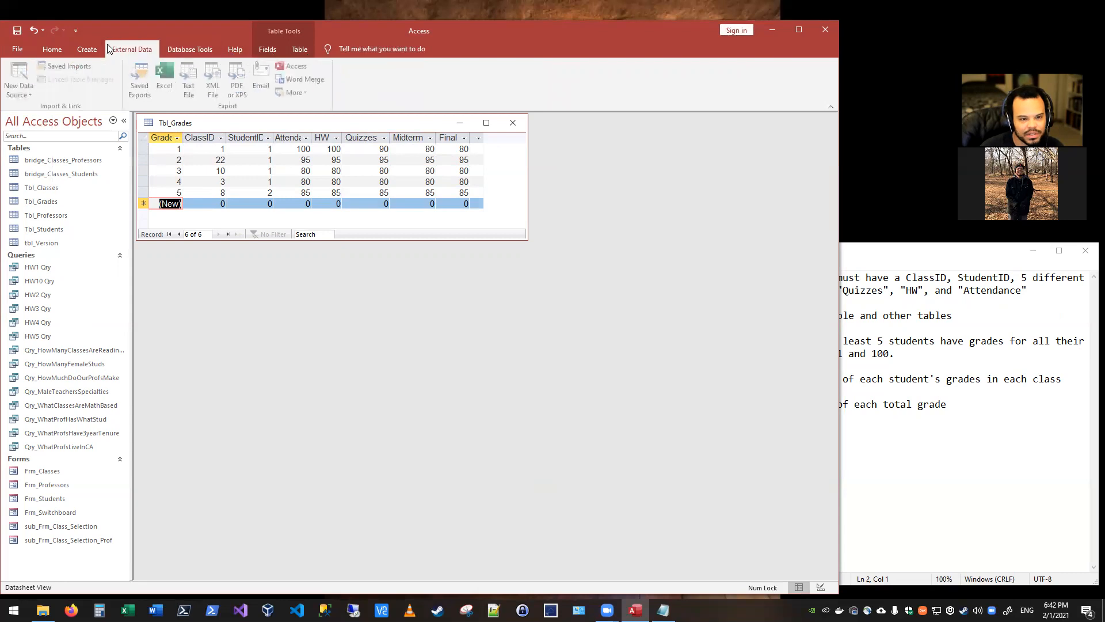
left_click(77, 48)
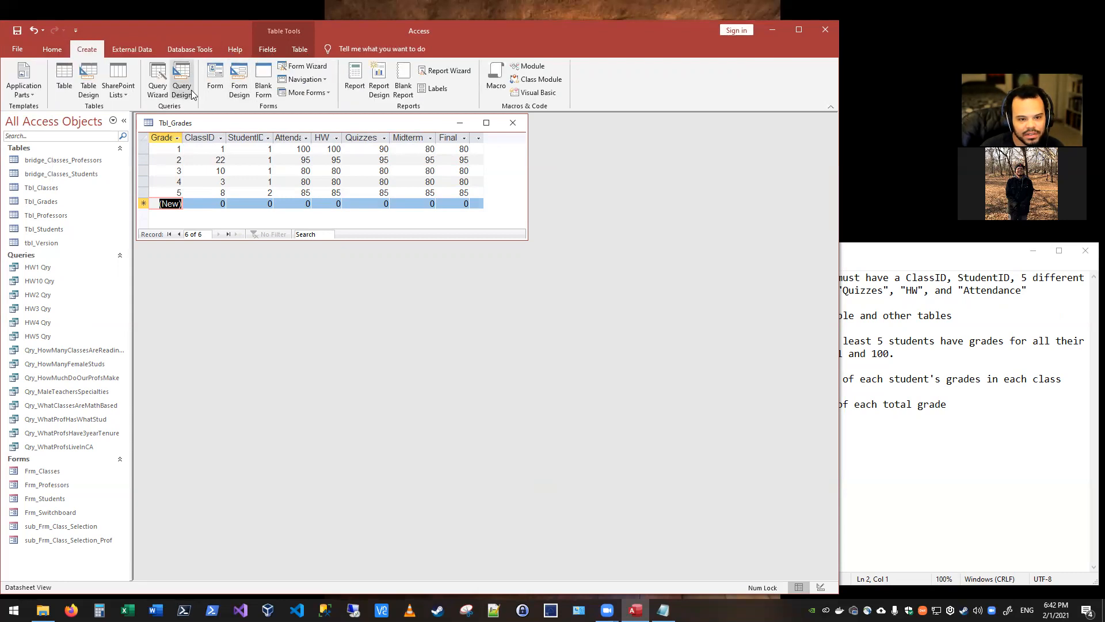
left_click(173, 72)
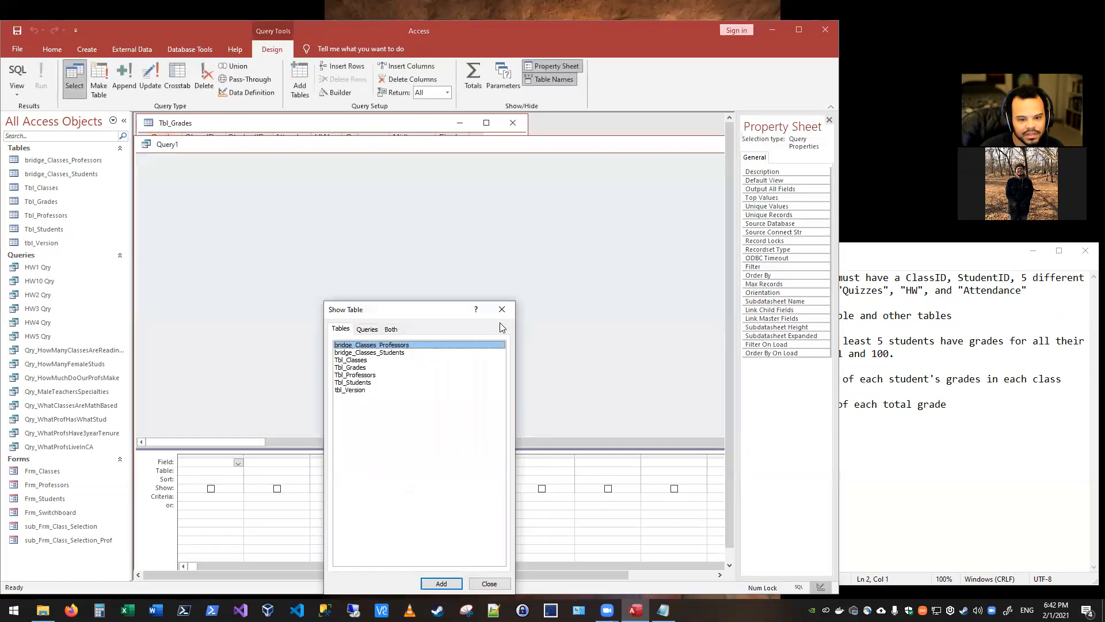
left_click(502, 310)
left_click(17, 74)
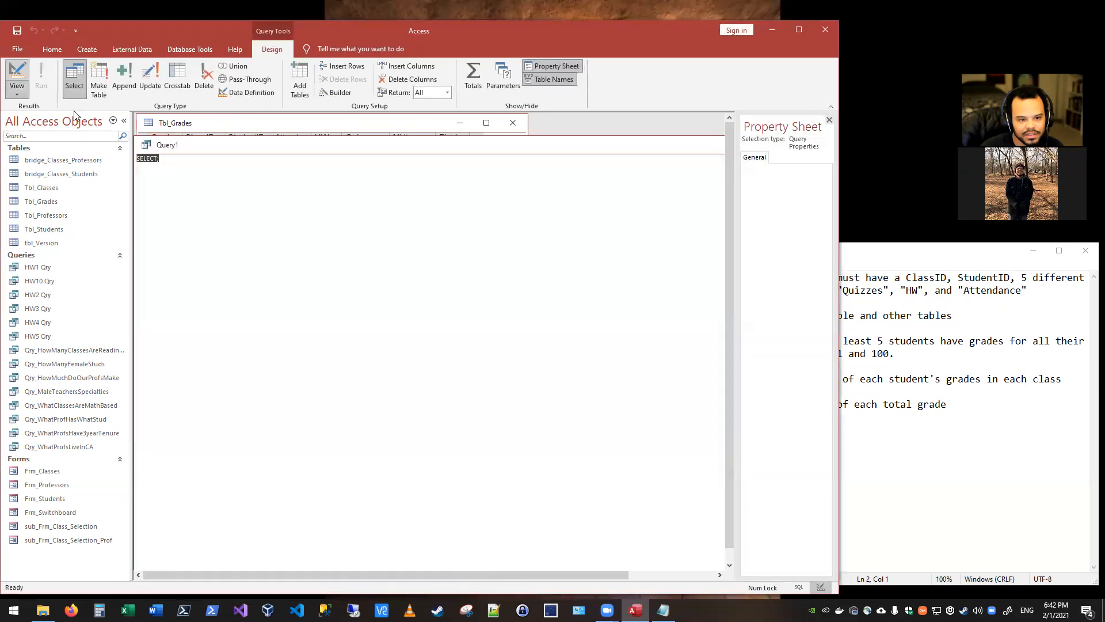
Step: Resize the Query1 window so Tbl_Grades stays visible and write the SQL "SELECT * FROM tbl_Students as g"
left_click_drag(136, 137, 154, 245)
key("BackSpace")
type("*")
key("Return")
type("FROM")
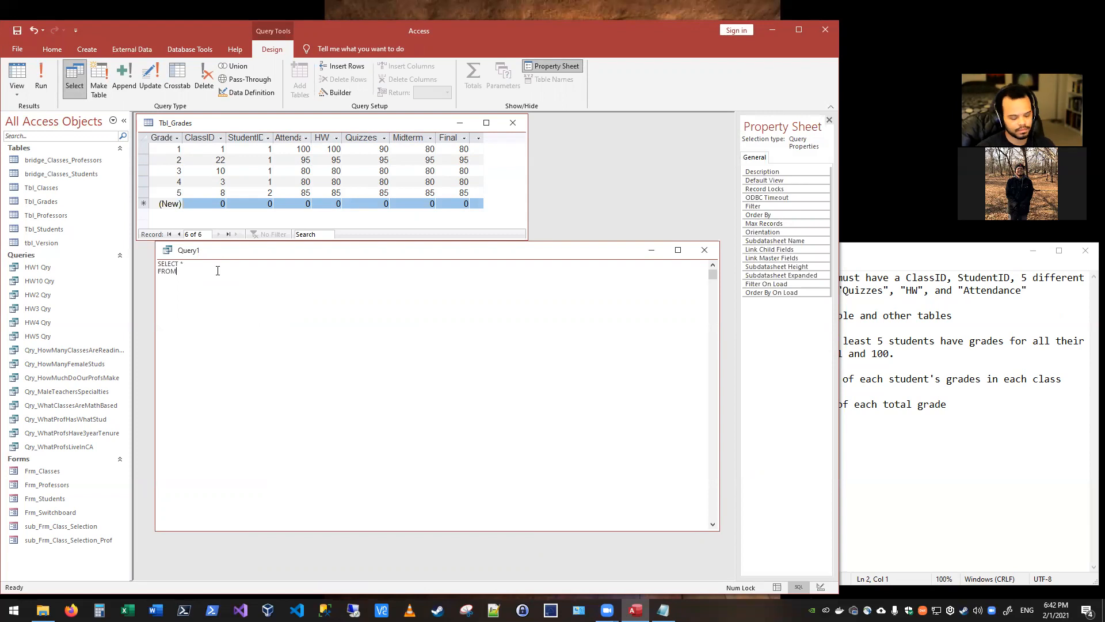
type("tbl_Students")
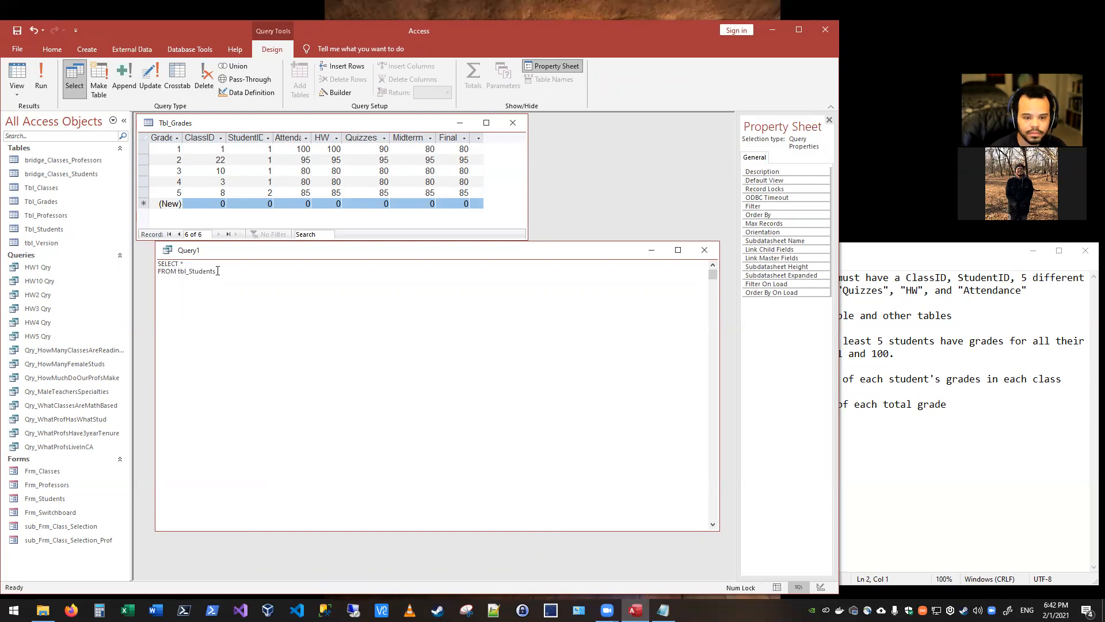
type(" as g")
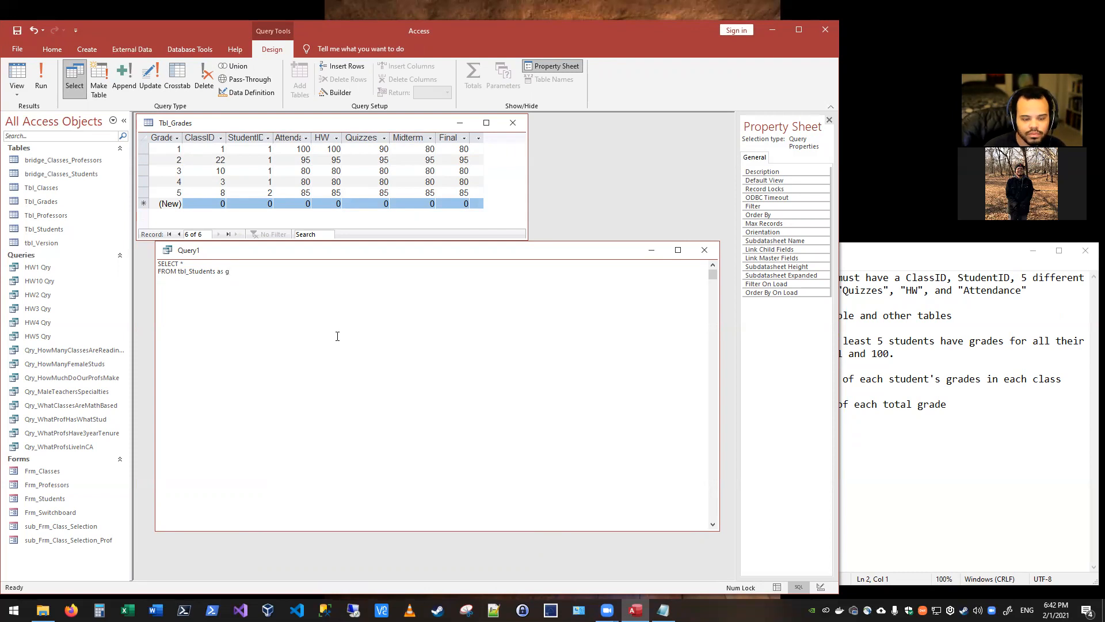
Step: Add the line "INNER JOIN tbl_Grades and tbl_Classes" to the Query1 SQL and make the query window smaller
type("INNER JOIN")
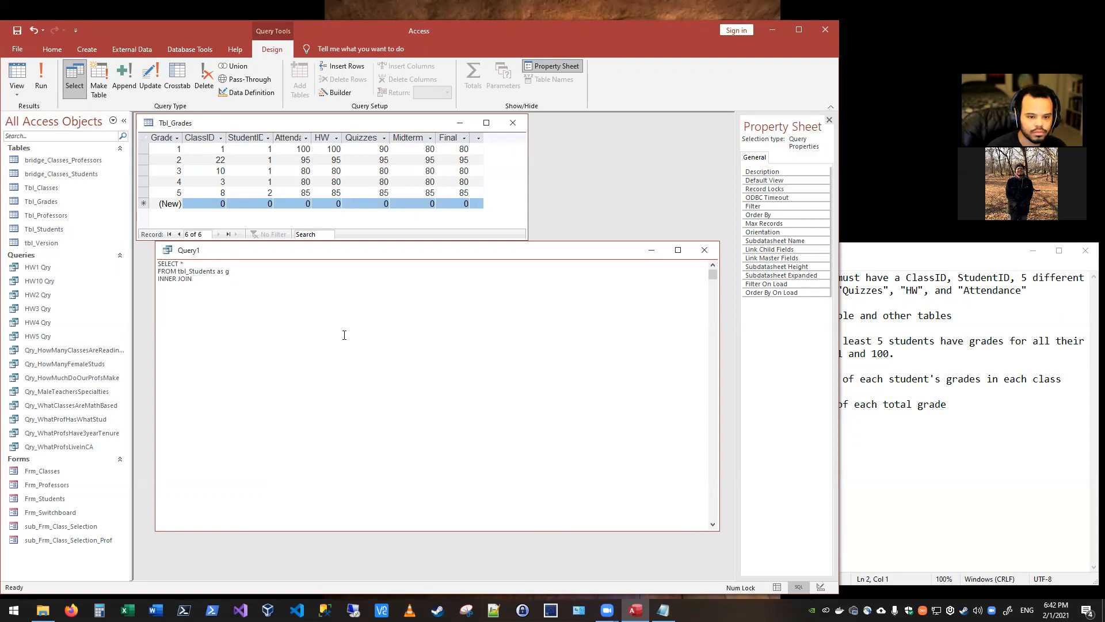
type("tbl_")
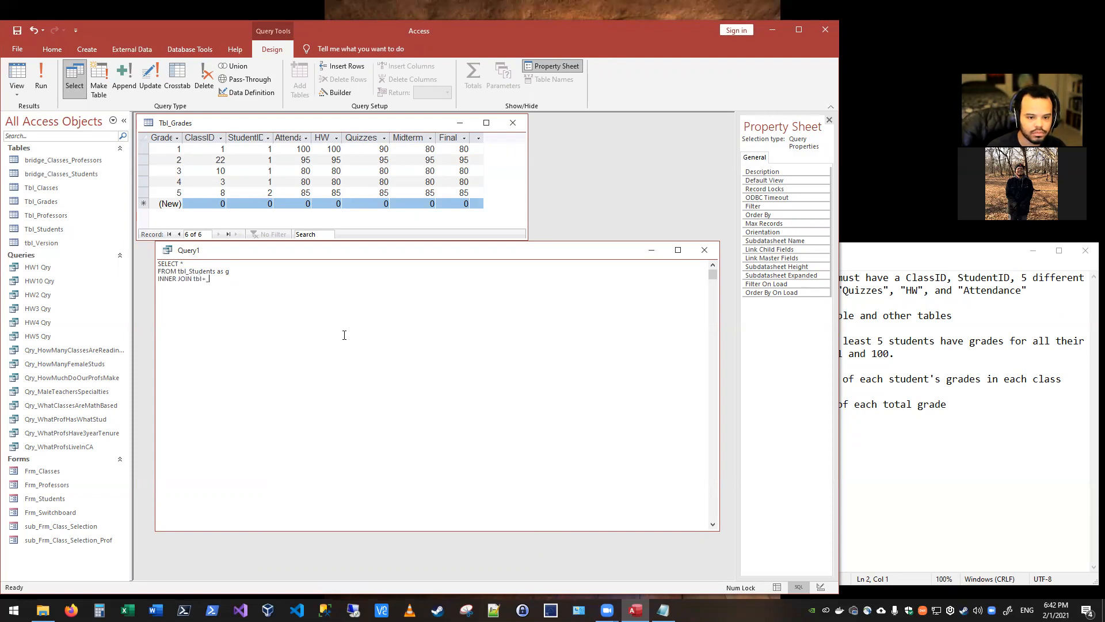
type("Grades")
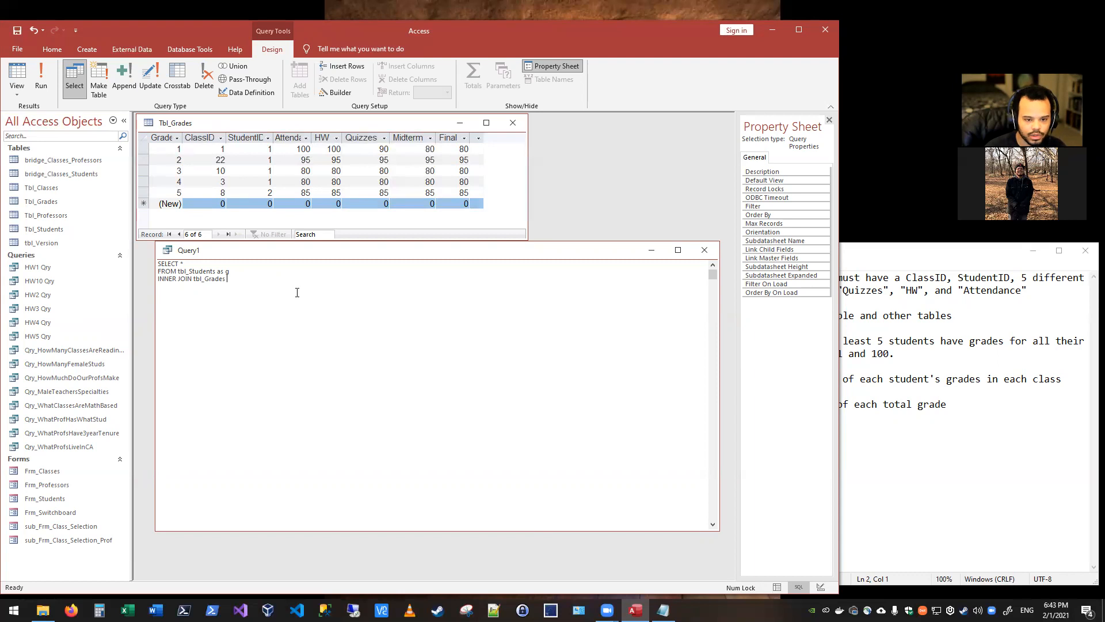
left_click_drag(157, 243, 180, 268)
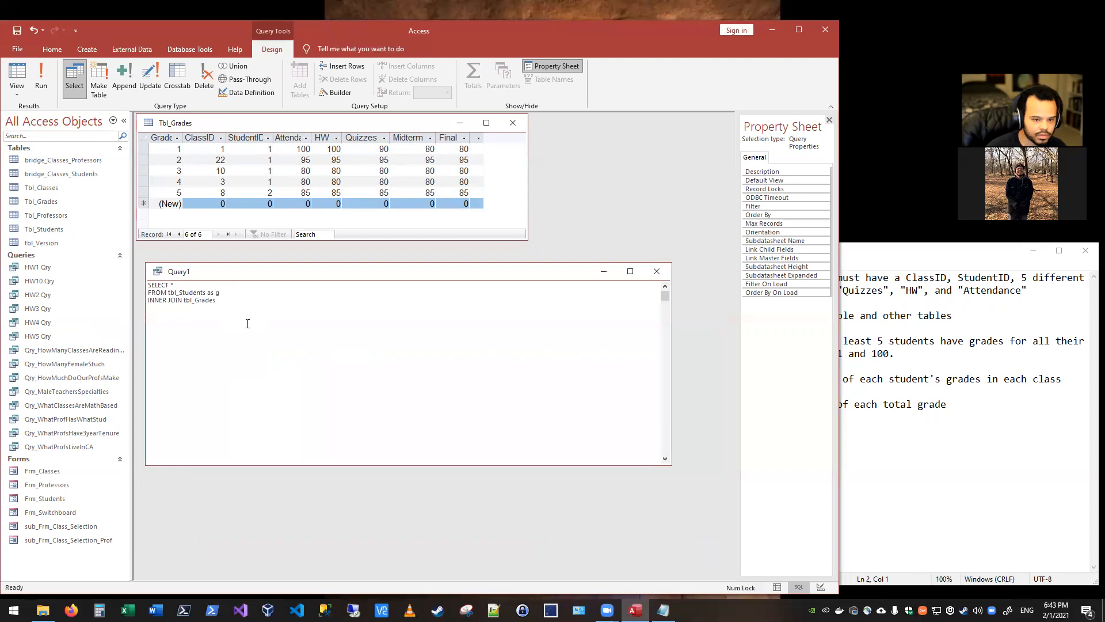
type("and tbl_Glasses")
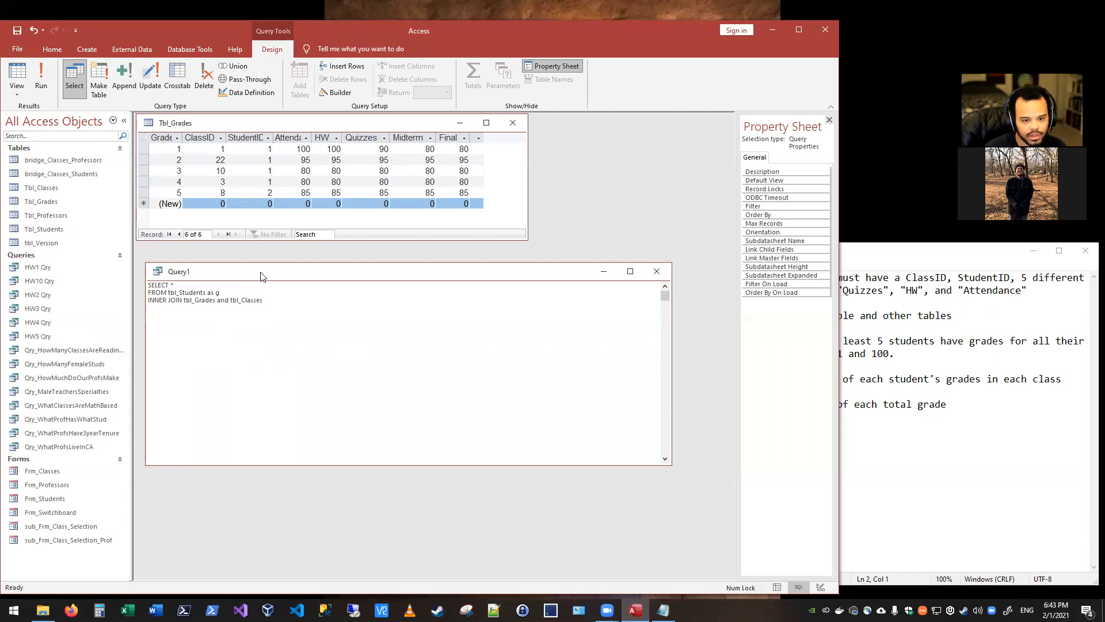
Step: Display the Relationships diagram, maximize Access, and move the diagram beside the Query1 window
left_click(180, 51)
left_click(145, 81)
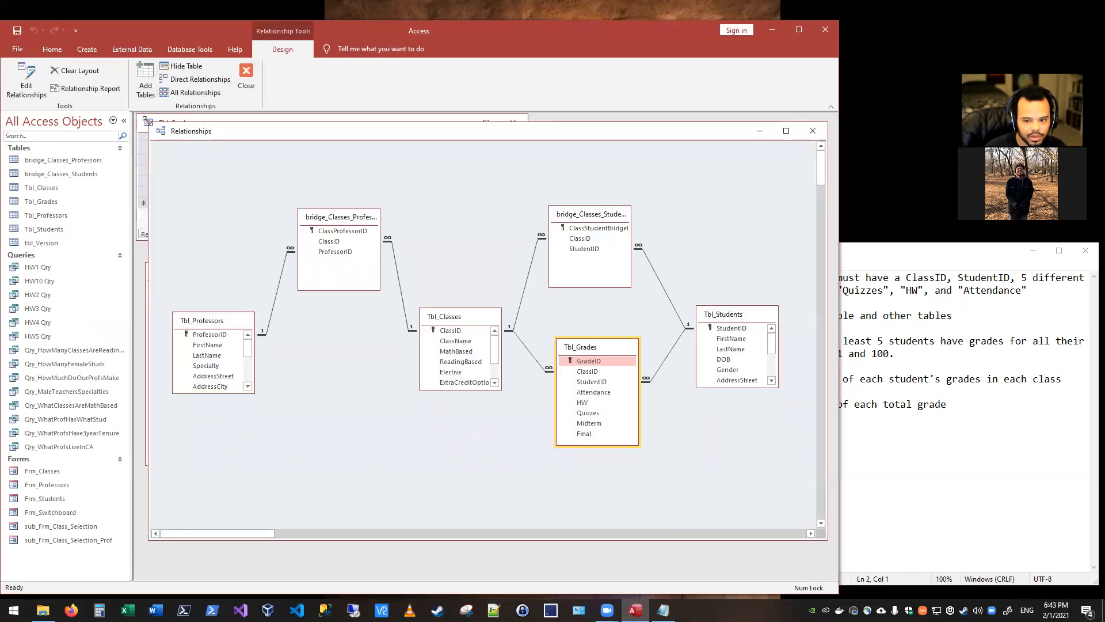
left_click_drag(148, 122, 180, 189)
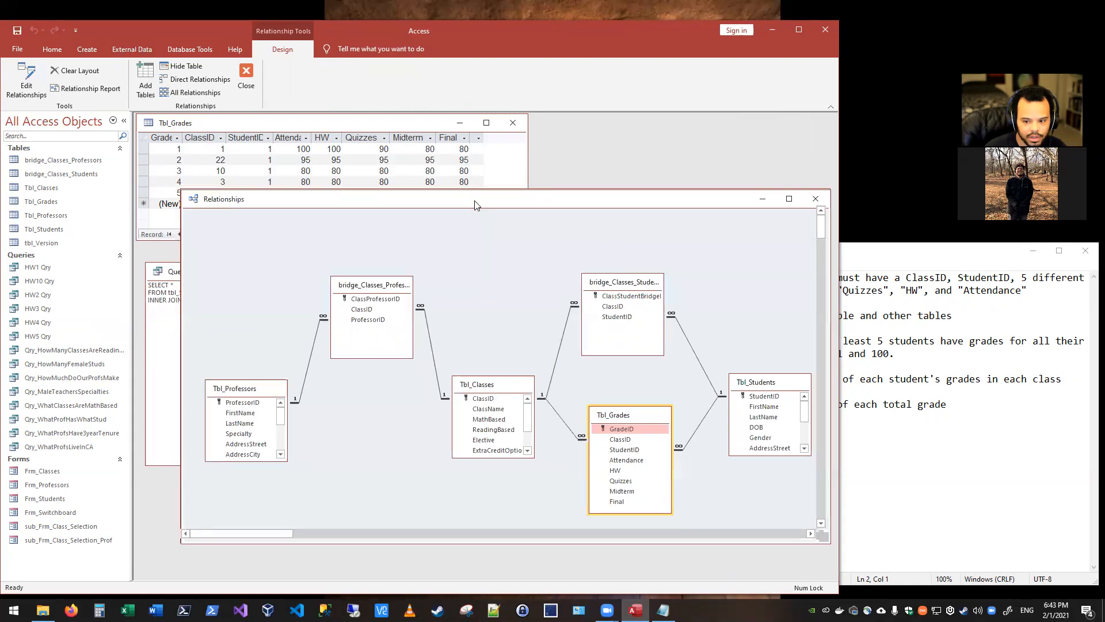
left_click_drag(475, 206, 480, 240)
double_click(441, 27)
left_click_drag(545, 212, 774, 238)
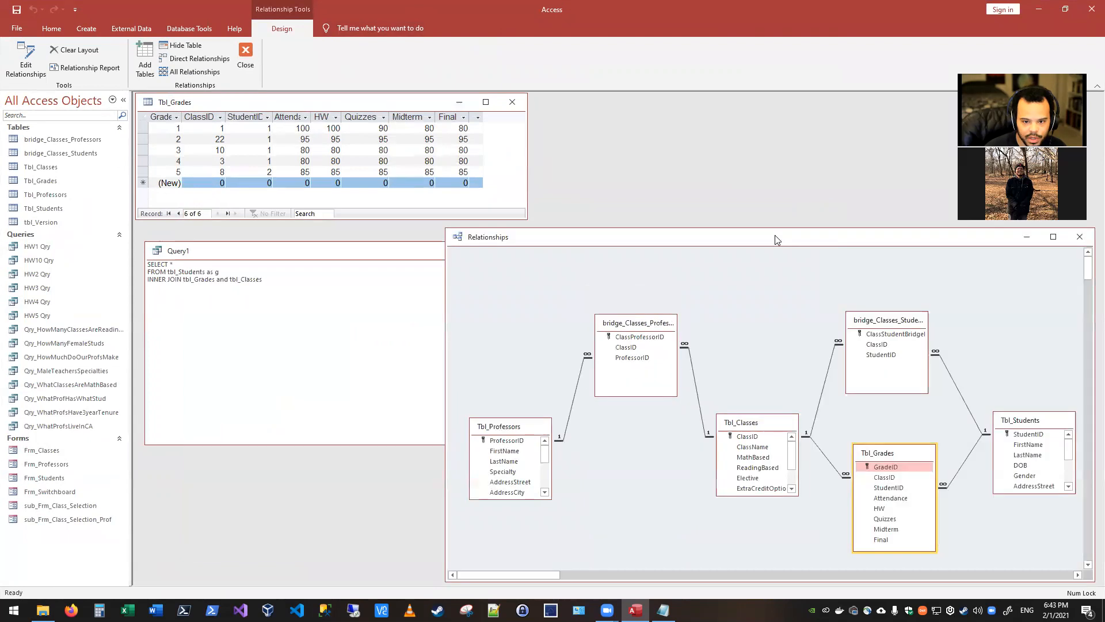
Step: Narrow the Query1 window and reposition the Relationships window so the SQL and table links show side by side
left_click(399, 249)
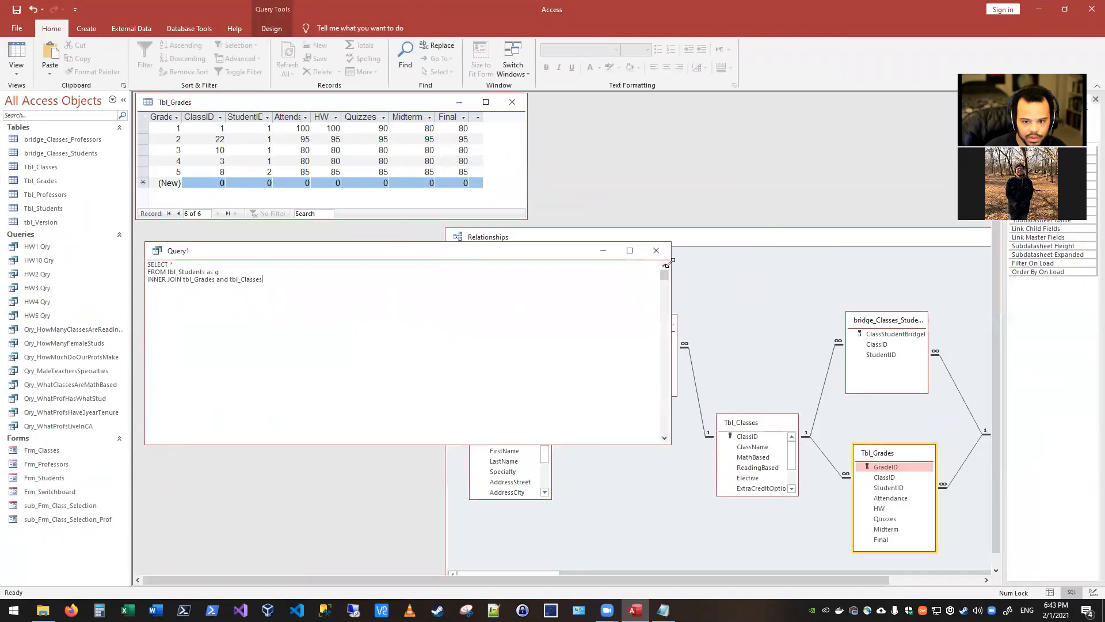
left_click_drag(669, 262, 428, 248)
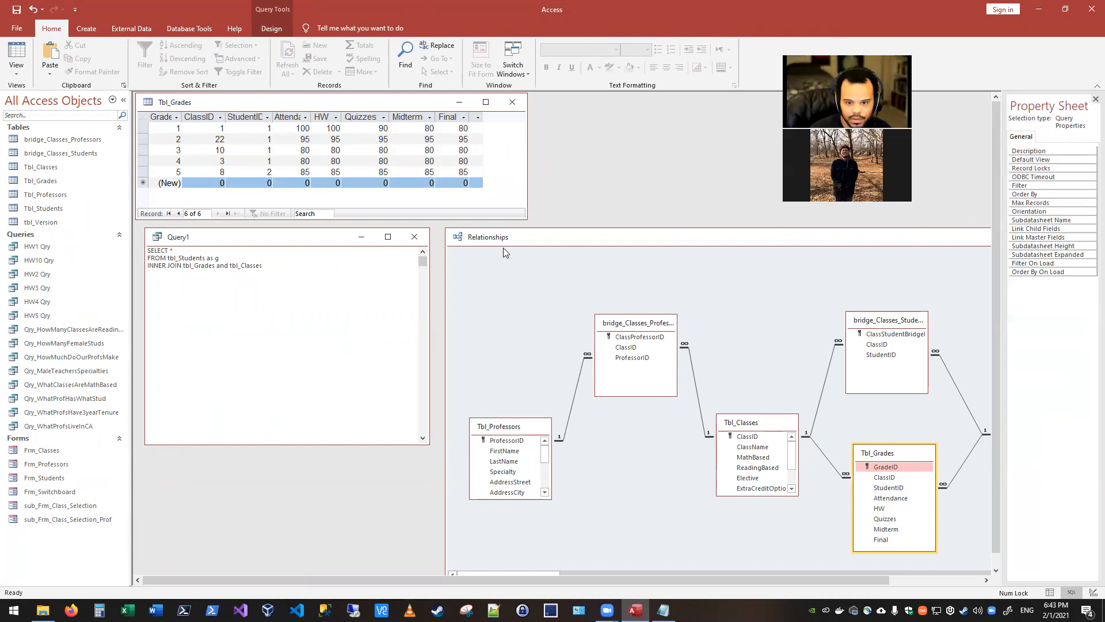
left_click(482, 237)
left_click_drag(483, 238, 325, 252)
left_click(426, 252)
Step: Put tbl_Classes in its own "INNER JOIN tbl_Classes" line and begin the tbl_Grades join condition with "on"
double_click(222, 265)
key("Return")
type("INNER JOIN")
key("BackSpace")
key("BackSpace")
type("IN tbl_Classes")
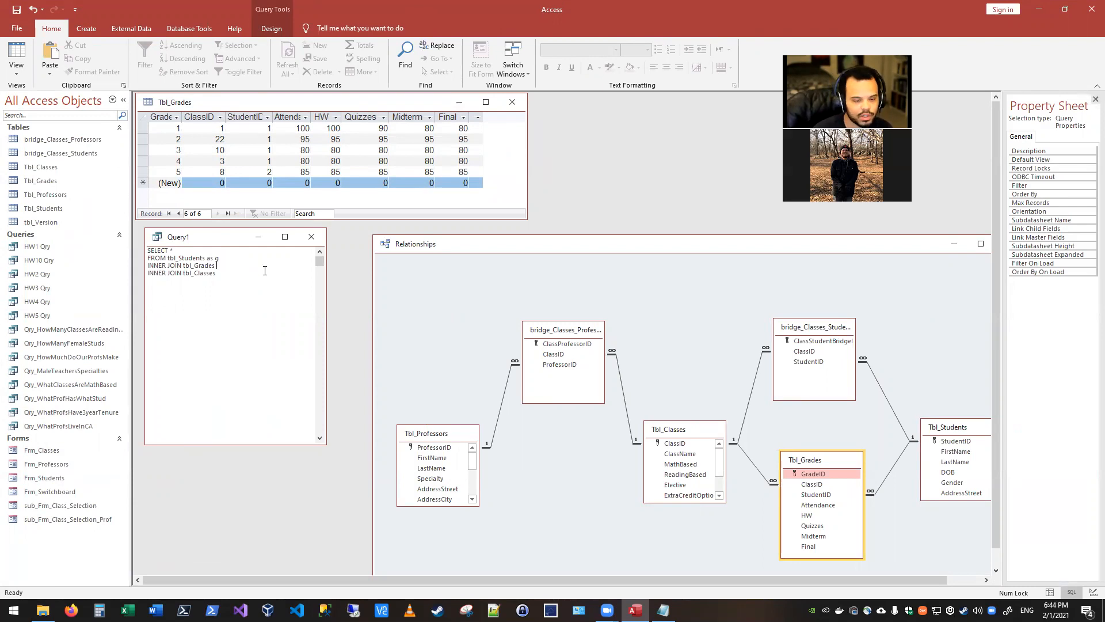
type("on a")
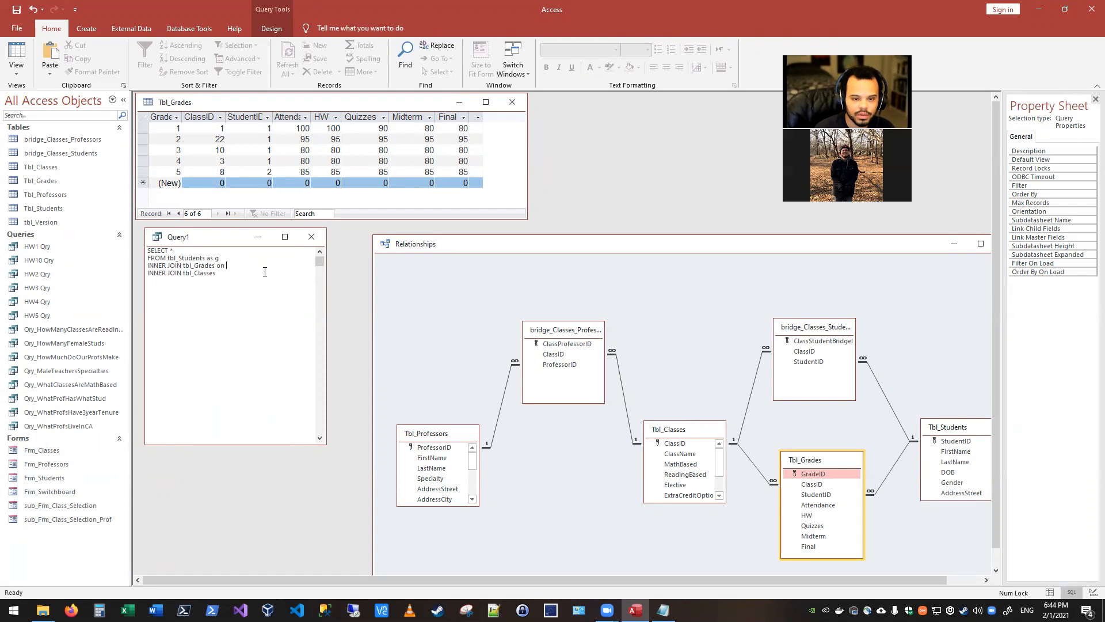
Step: Review the SQL of the saved queries HW1 Qry, HW10 Qry and HW4 Qry for a join example, closing each one
right_click(49, 247)
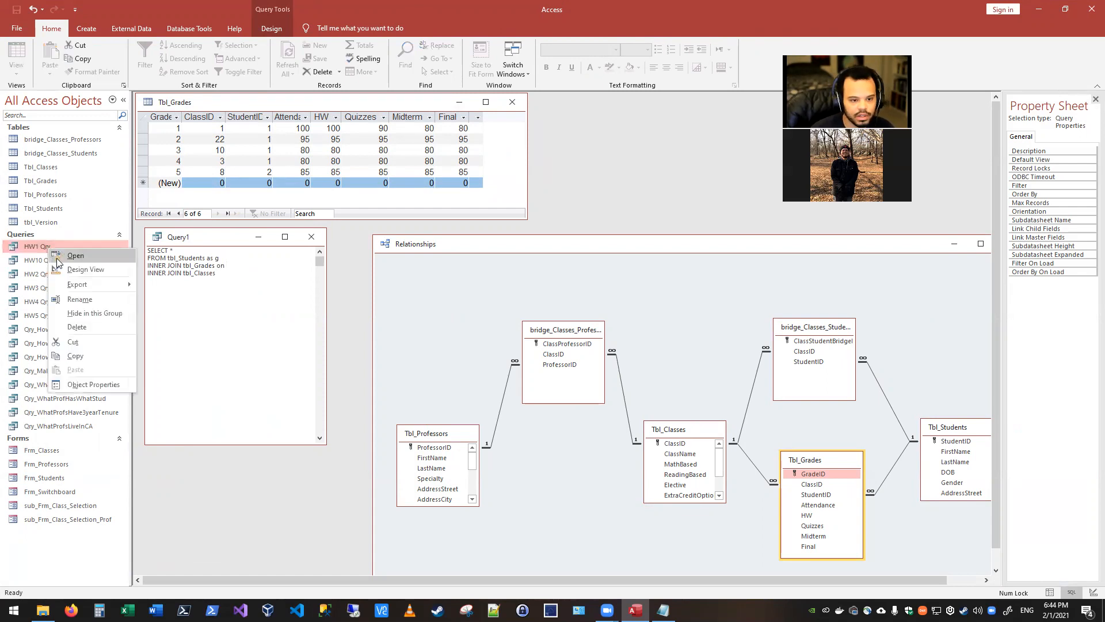
left_click(76, 269)
left_click(168, 173)
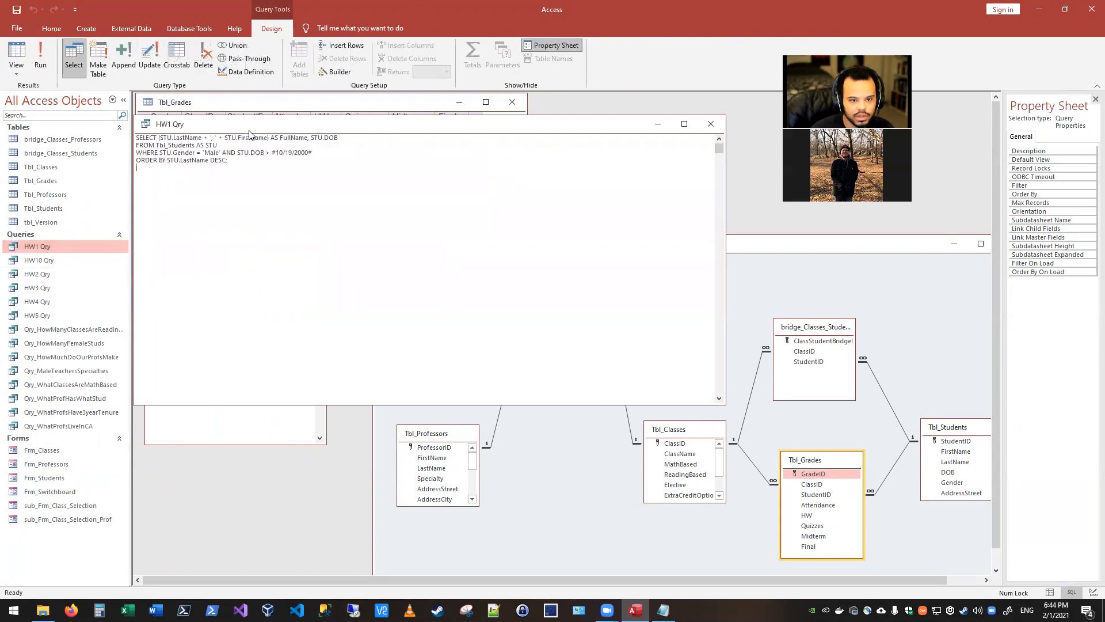
left_click(706, 124)
right_click(68, 260)
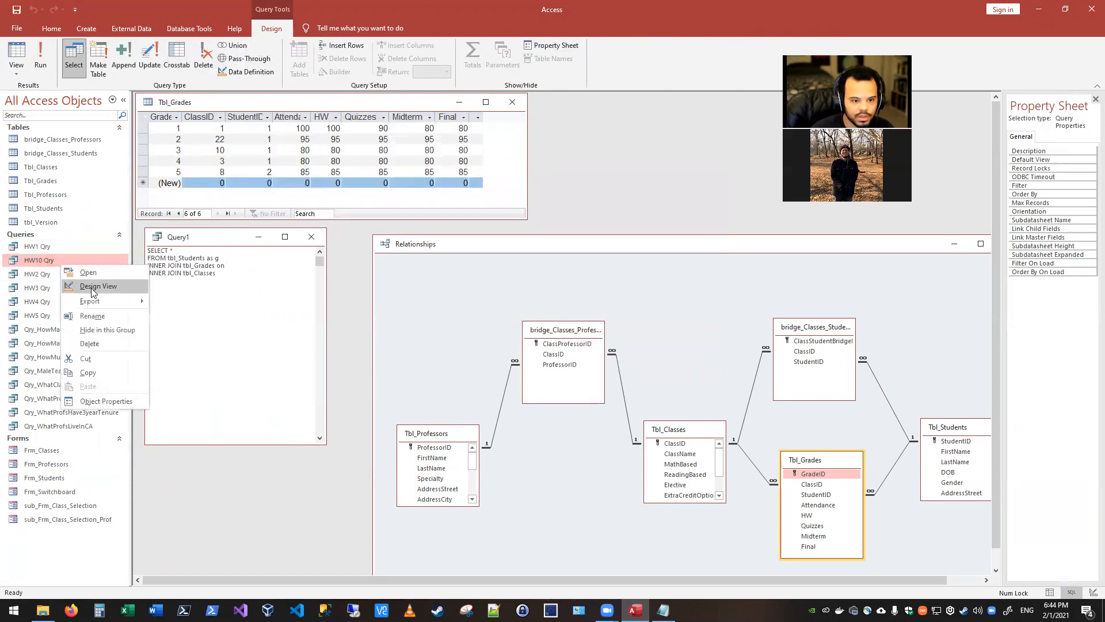
left_click(96, 284)
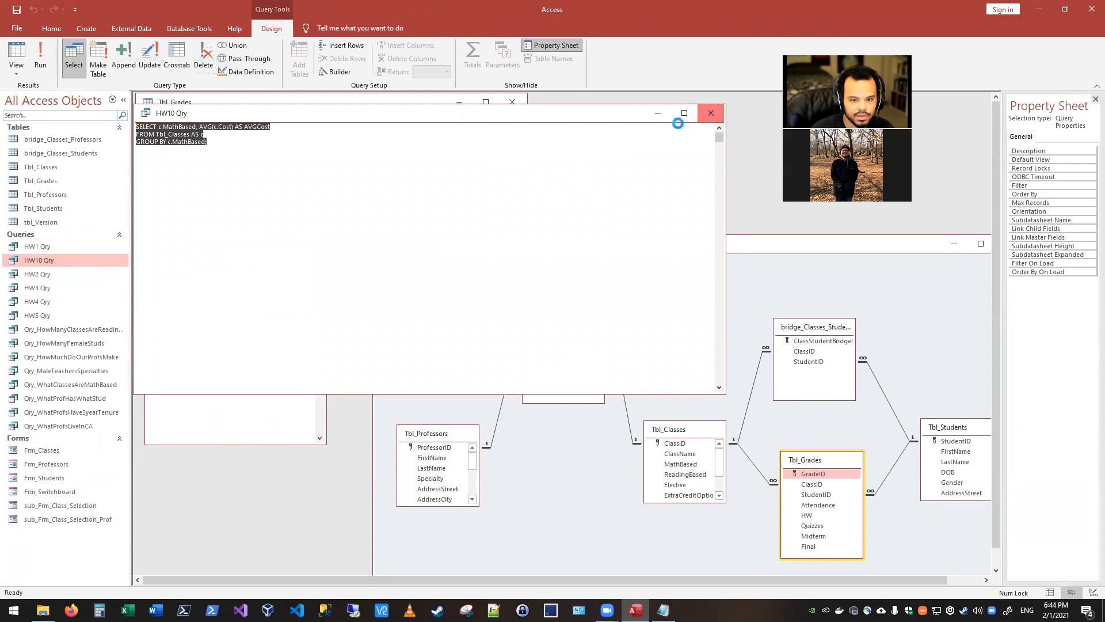
left_click(710, 113)
right_click(31, 302)
left_click(76, 323)
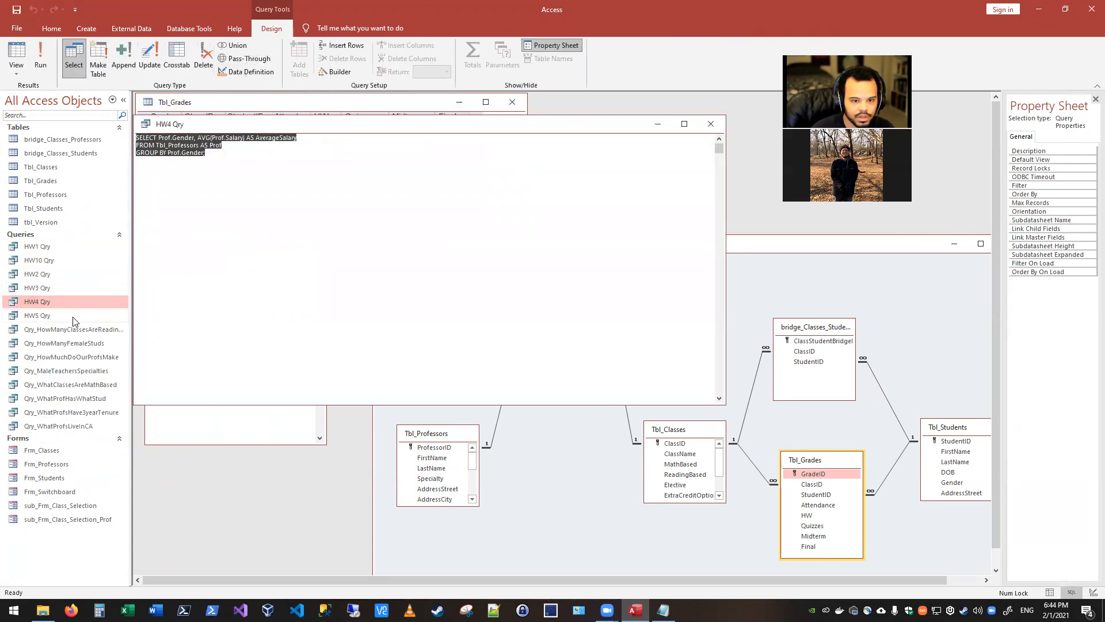
left_click(710, 124)
Step: Check the SQL of HW5 Qry, HW3 Qry and the saved query about how many classes are reading-based for join syntax, closing each
right_click(57, 315)
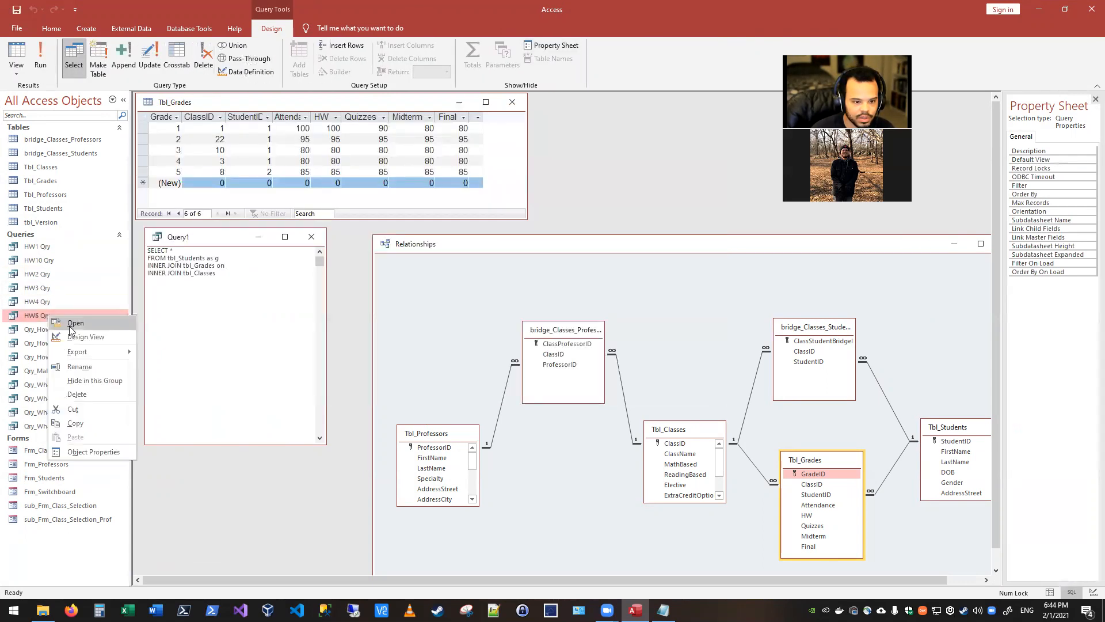
left_click(95, 337)
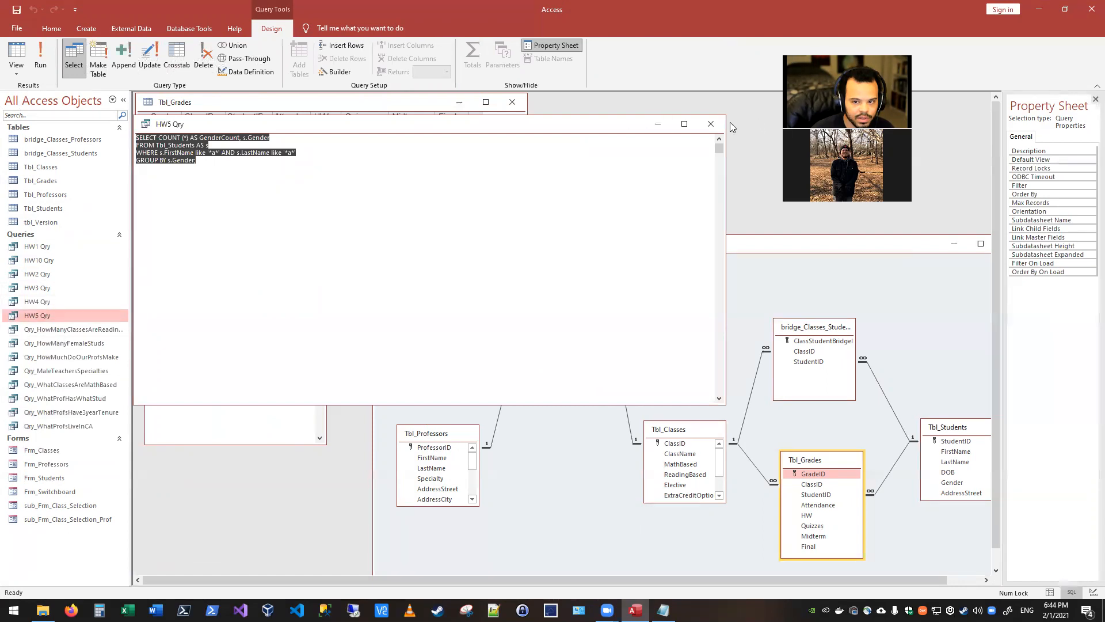
left_click(711, 124)
right_click(33, 287)
left_click(67, 308)
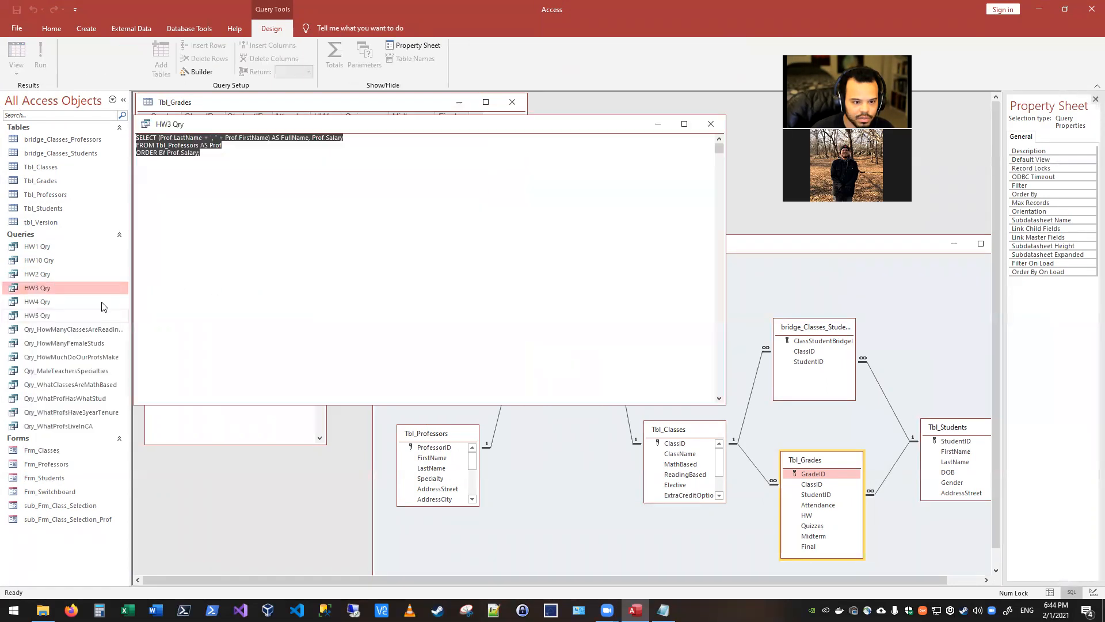
left_click(710, 124)
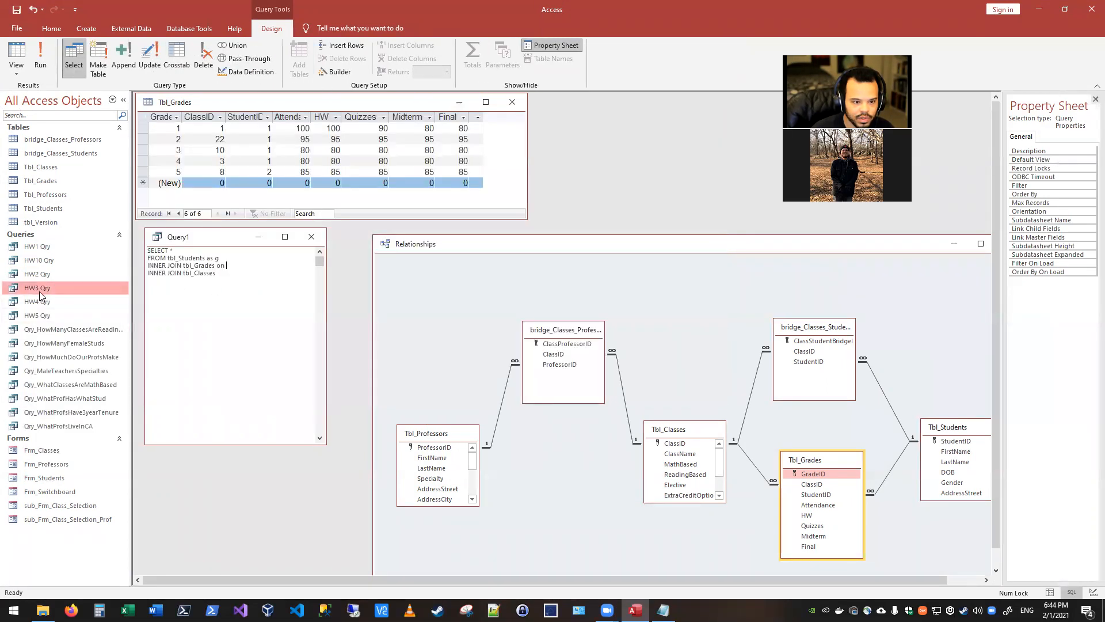
right_click(81, 334)
left_click(124, 348)
left_click(768, 123)
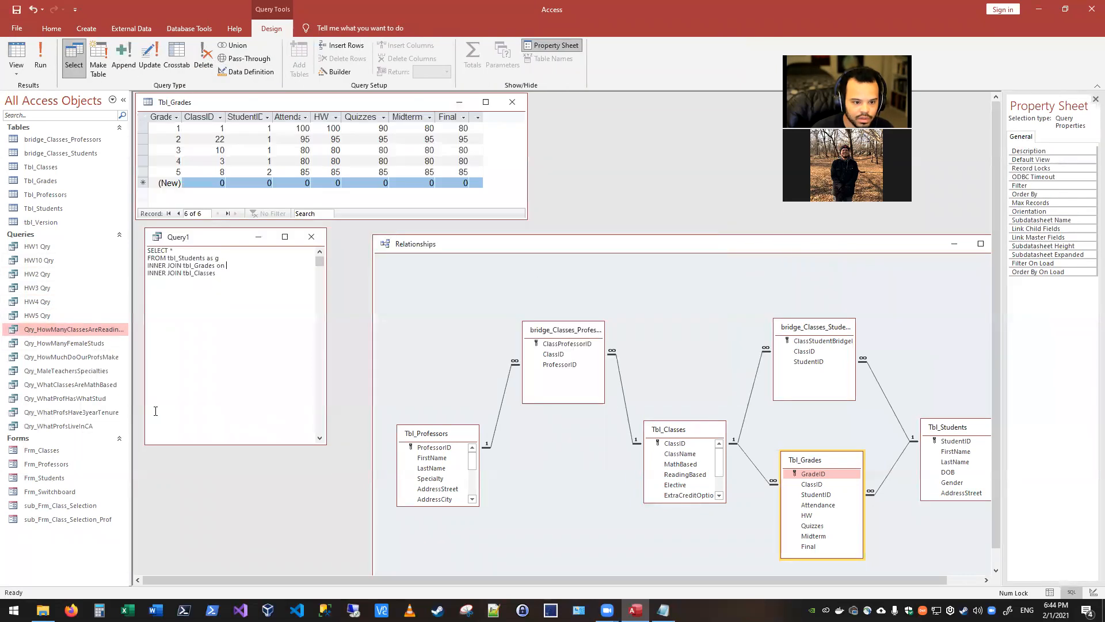
Step: Check the saved query Qry_MaleTeachersSpecialties and study the ON conditions in the SQL of Qry_WhatProfHasWhatStud, closing both
right_click(88, 370)
left_click(102, 387)
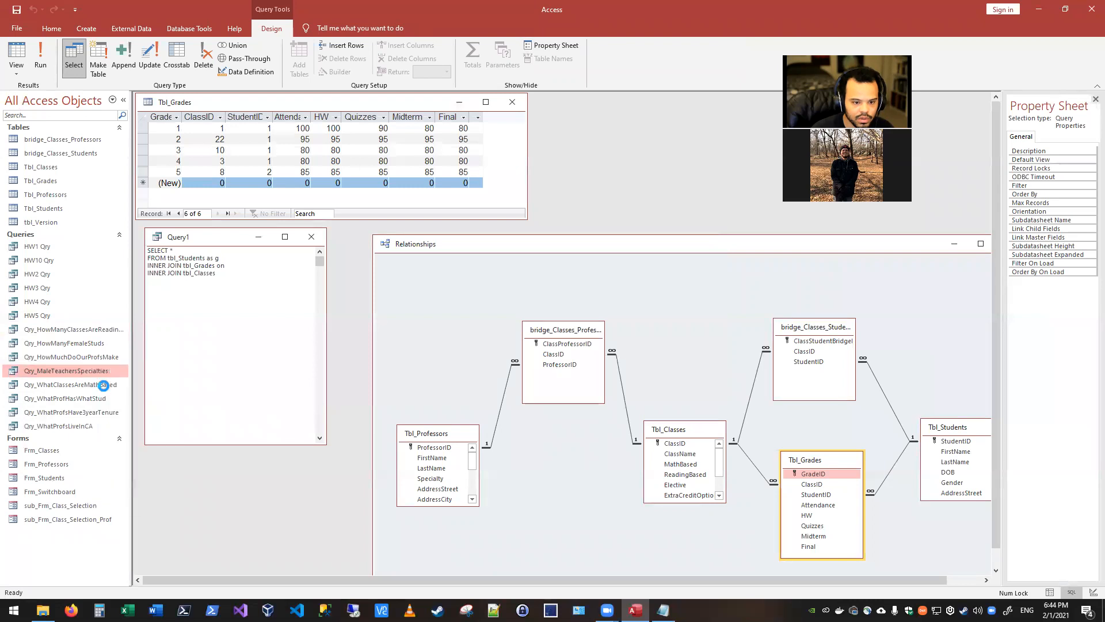
left_click(617, 172)
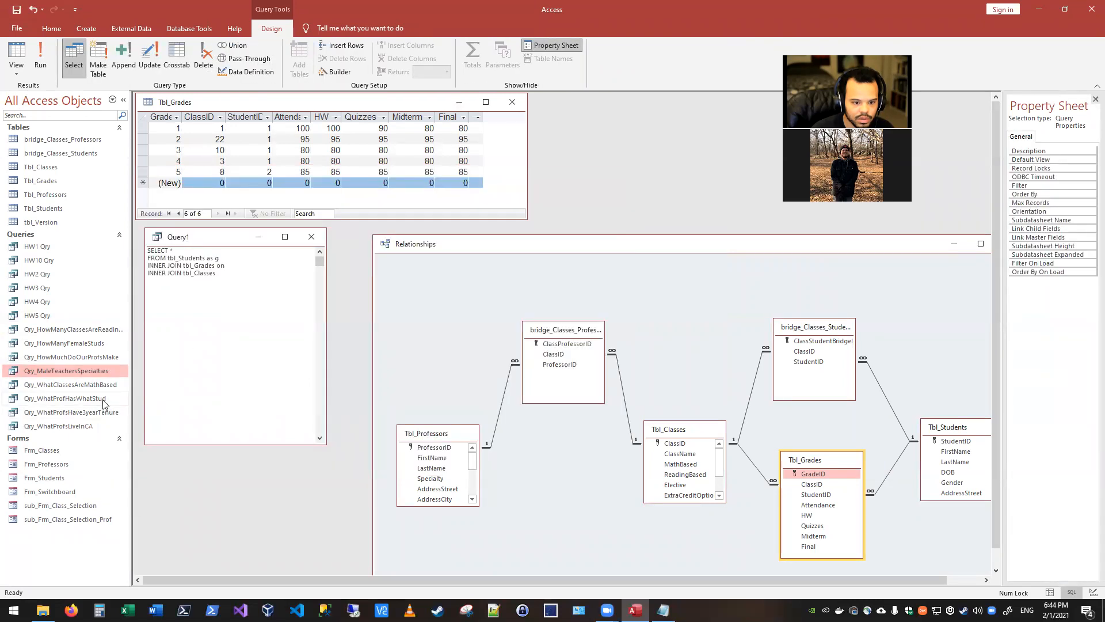
right_click(106, 397)
left_click(150, 420)
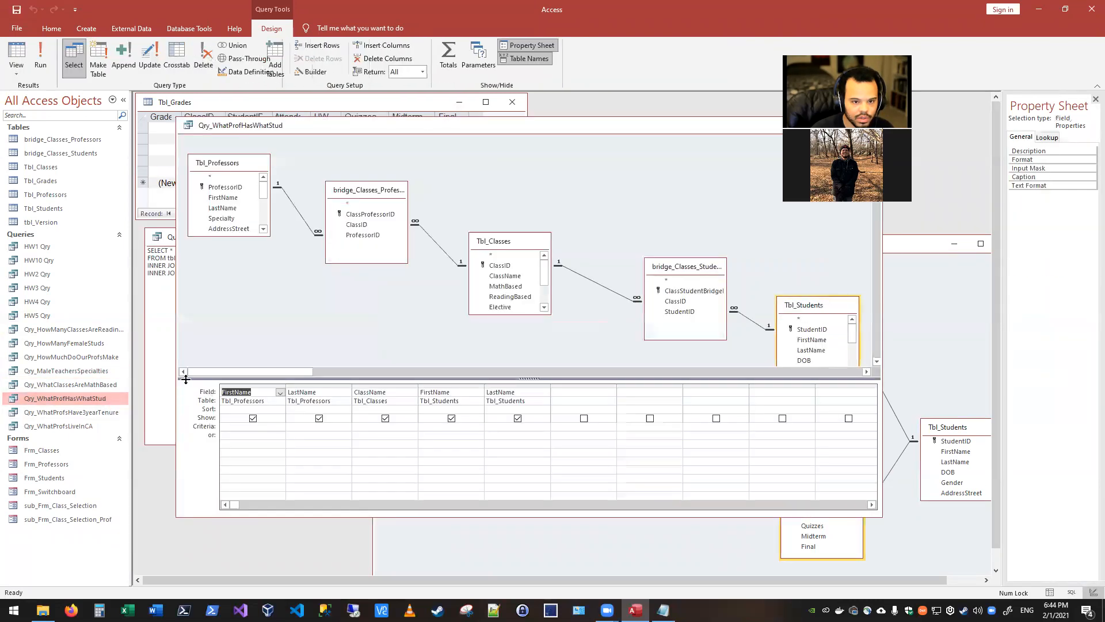
left_click(16, 60)
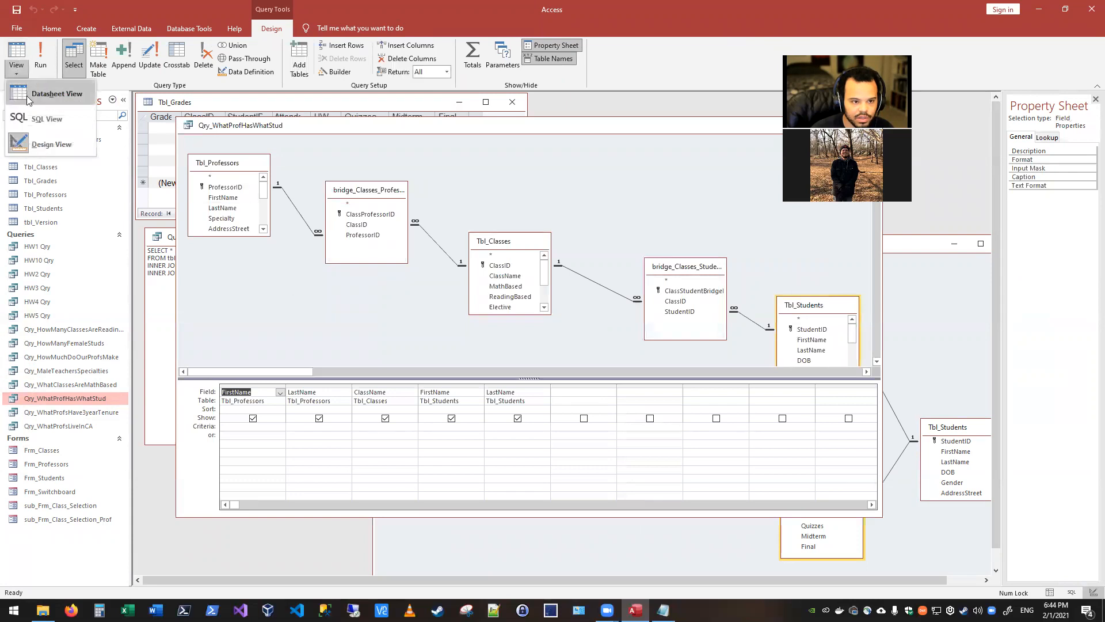
left_click(29, 115)
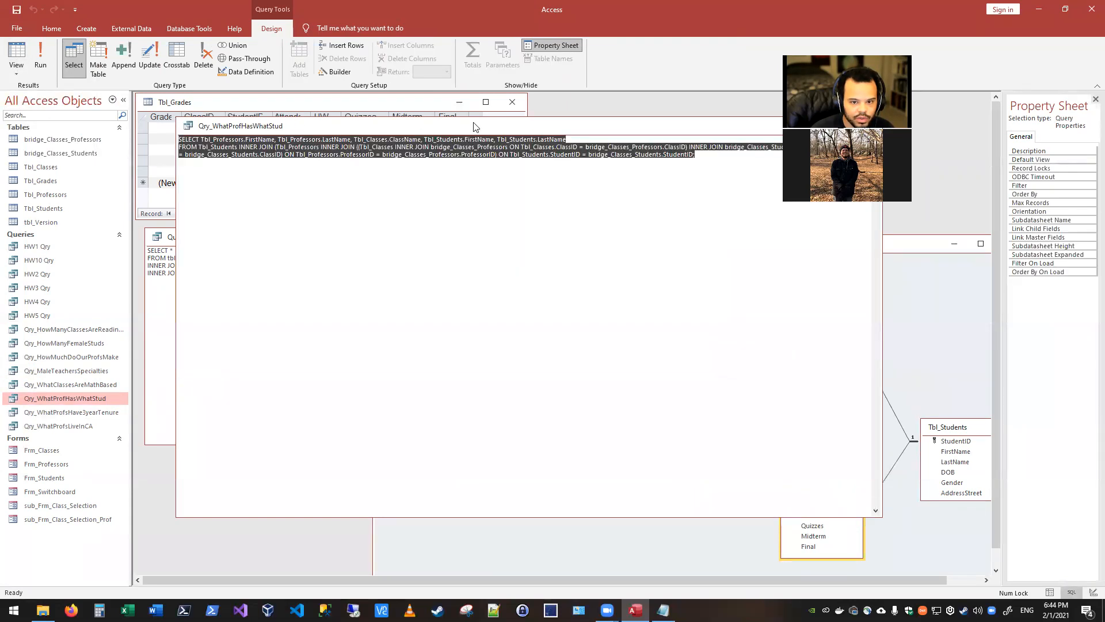
left_click_drag(473, 126, 553, 206)
left_click(471, 234)
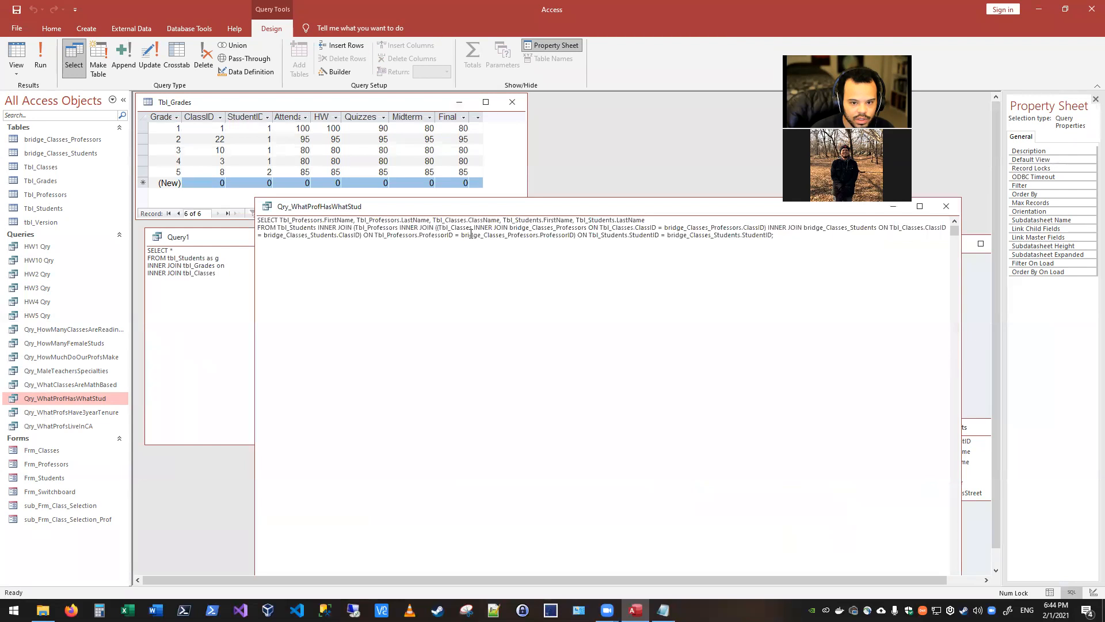
left_click_drag(589, 227, 761, 228)
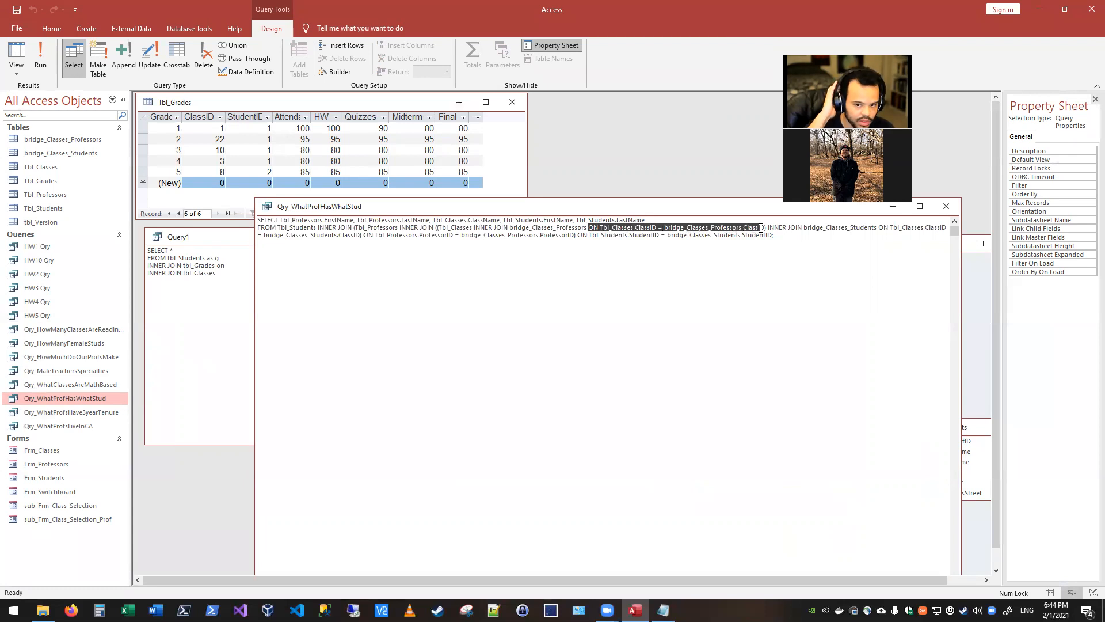
left_click(950, 208)
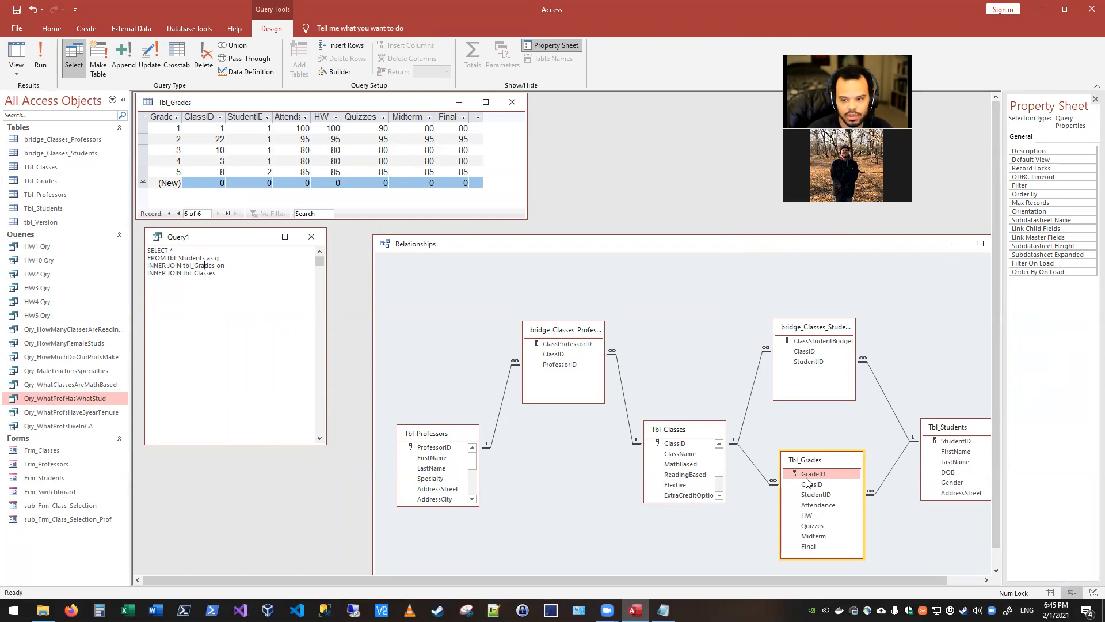
Step: Inspect how Tbl_Students links to Tbl_Grades in the relationships diagram and return to the tbl_Grades join line in Query1
left_click(948, 430)
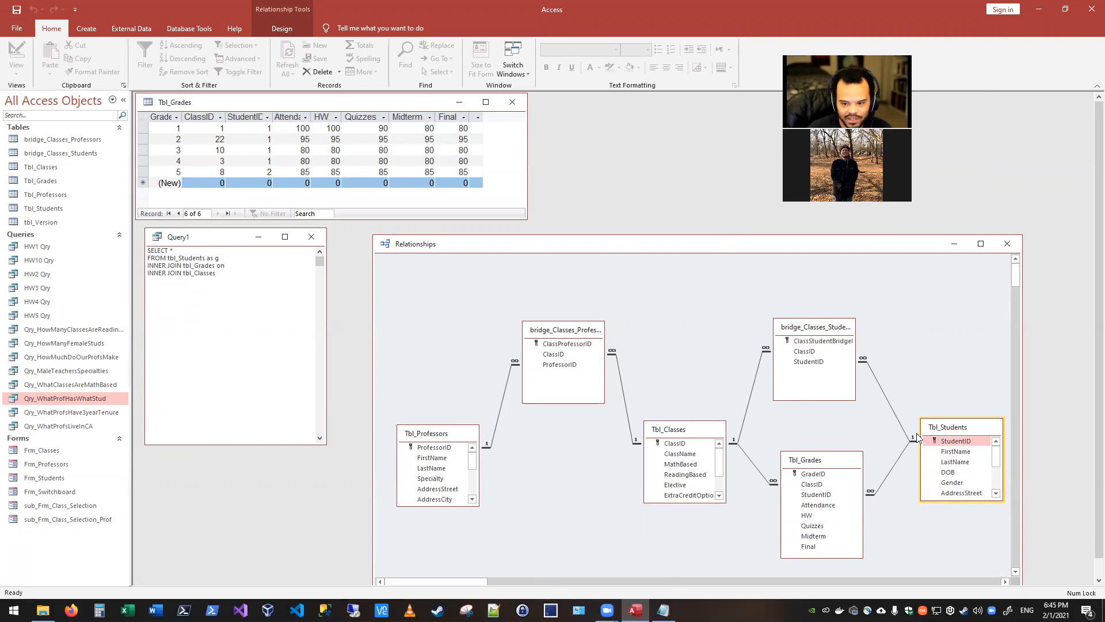
left_click(175, 260)
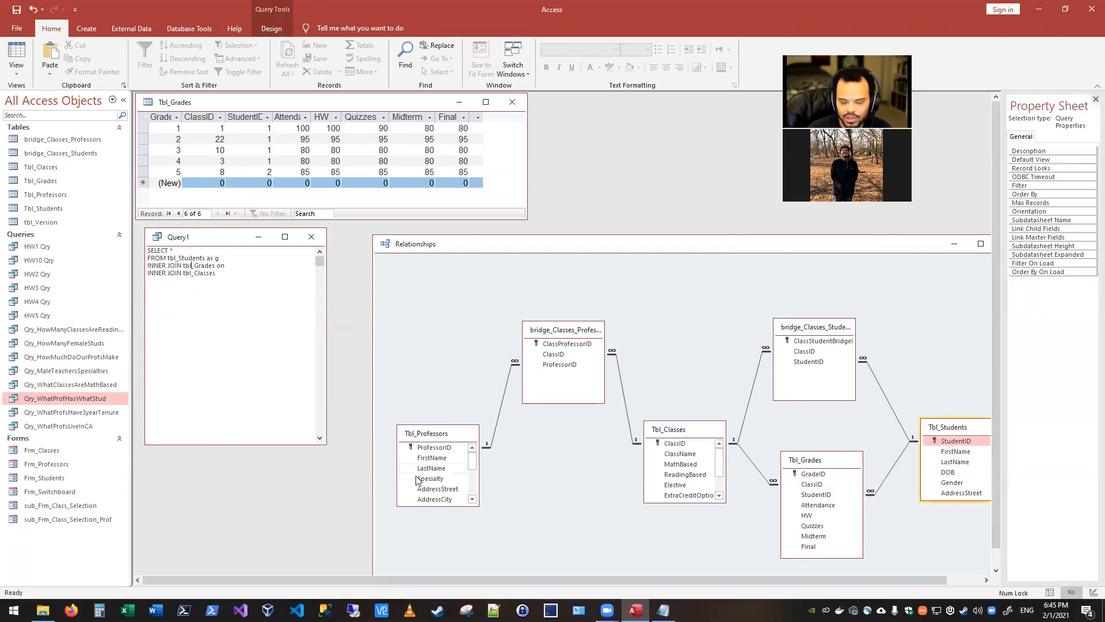
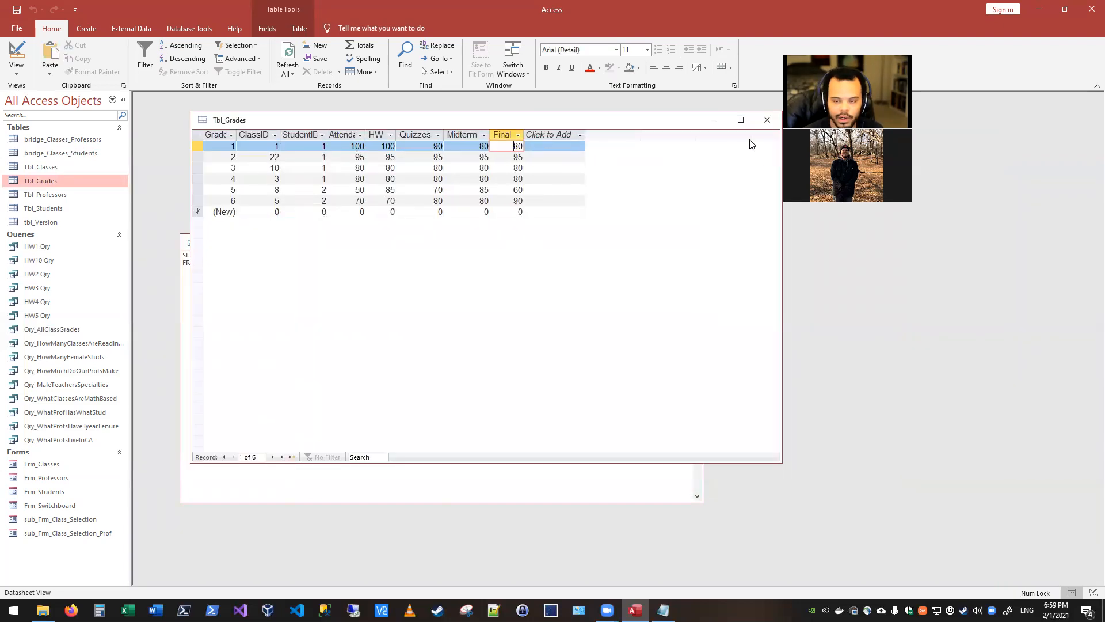
Step: Close Tbl_Grades and review the summed score fields in the TotalGrade expression of Qry_AllClassGrades
left_click(766, 119)
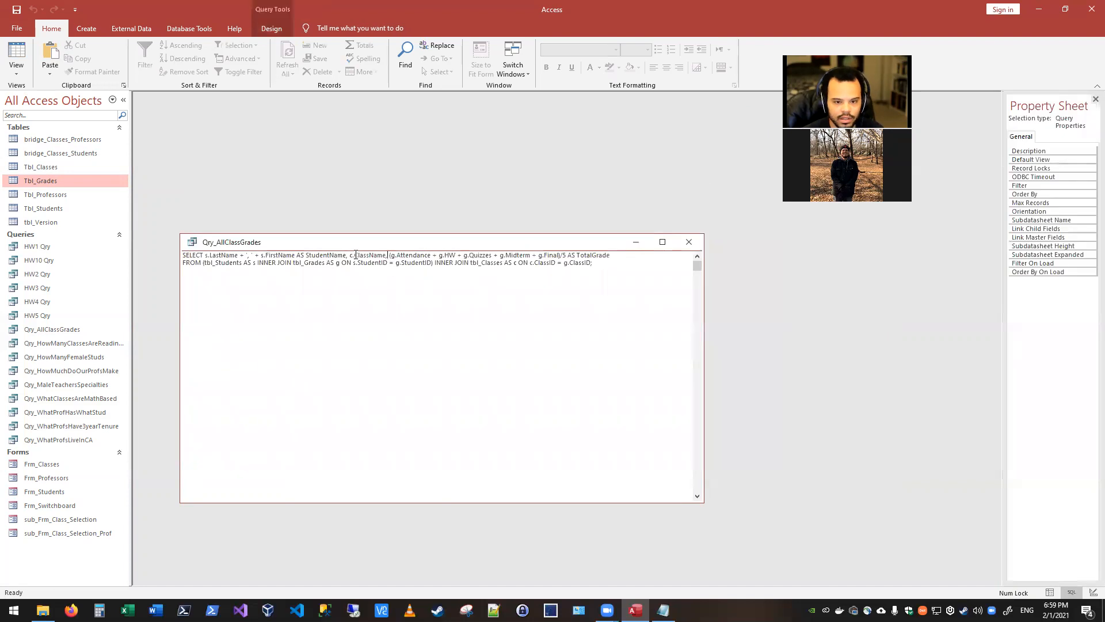
double_click(410, 255)
left_click_drag(450, 255, 564, 255)
left_click(568, 255)
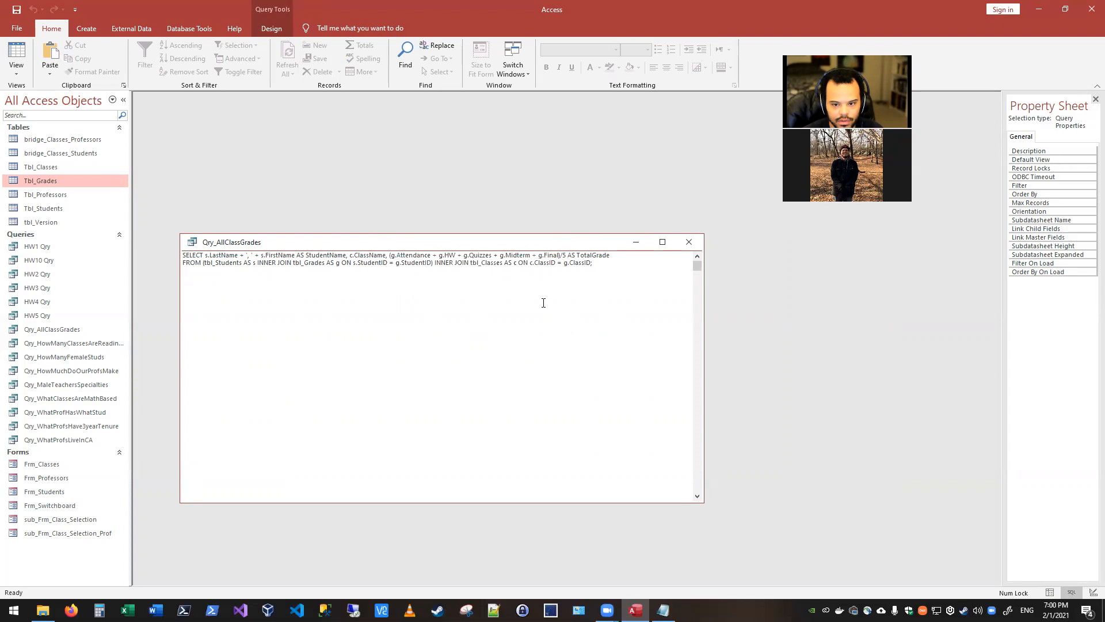
Step: Remove the parentheses around the five summed scores in the TotalGrade expression and view the query's results
left_click(389, 255)
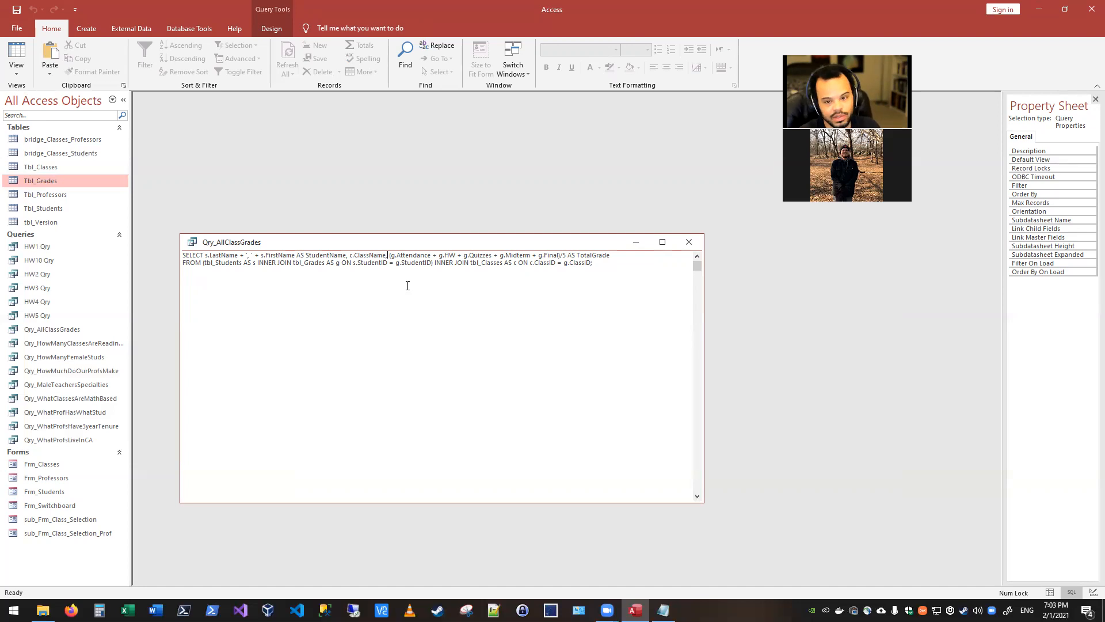
left_click(391, 254)
key("BackSpace")
left_click(561, 255)
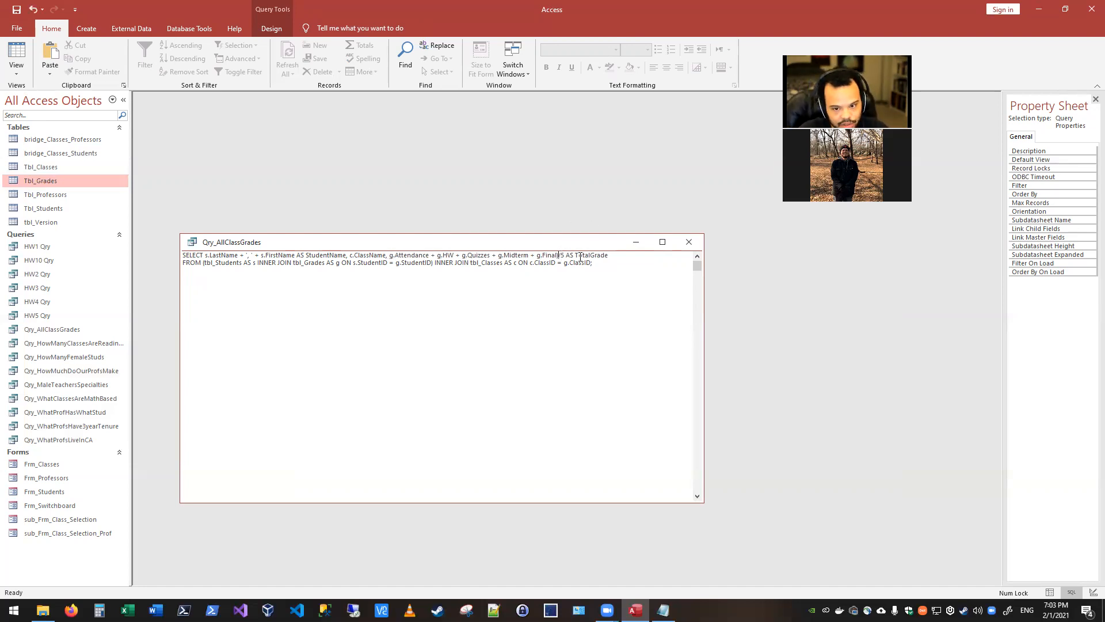
key("BackSpace")
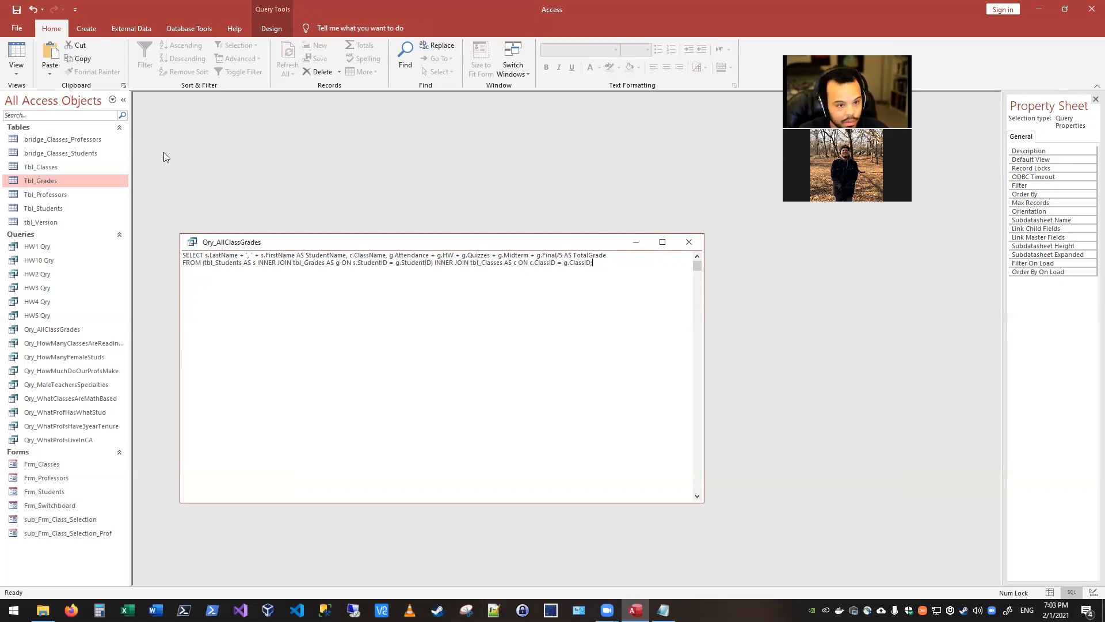
left_click(16, 55)
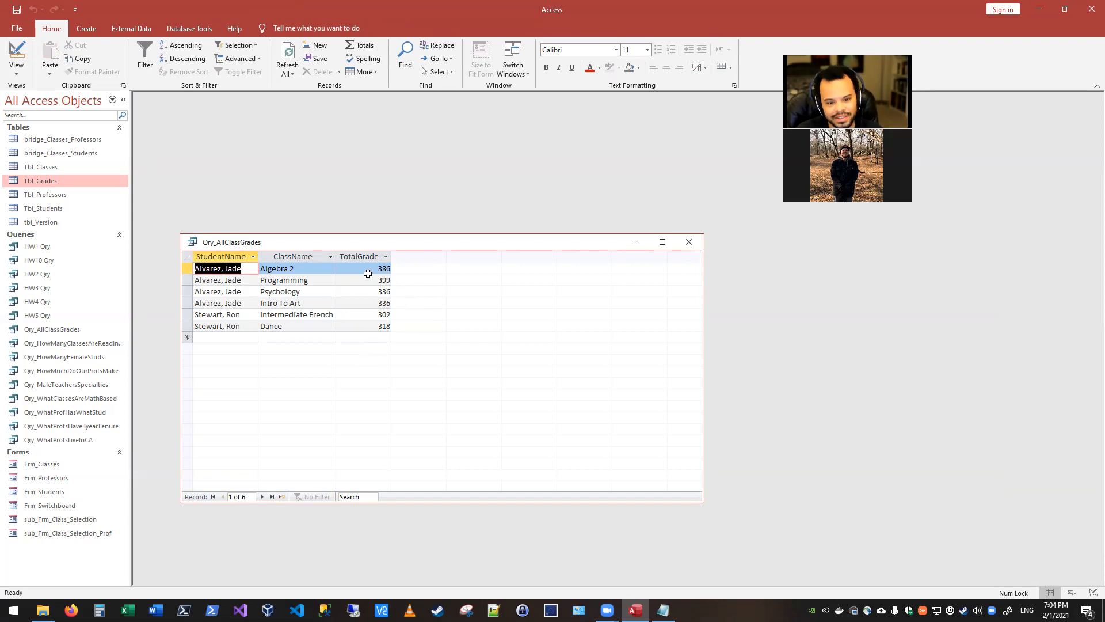
Step: Put parentheses back around the sum from g.Attendance to g.Final before the /5, and view the query's results
left_click(19, 70)
left_click(34, 118)
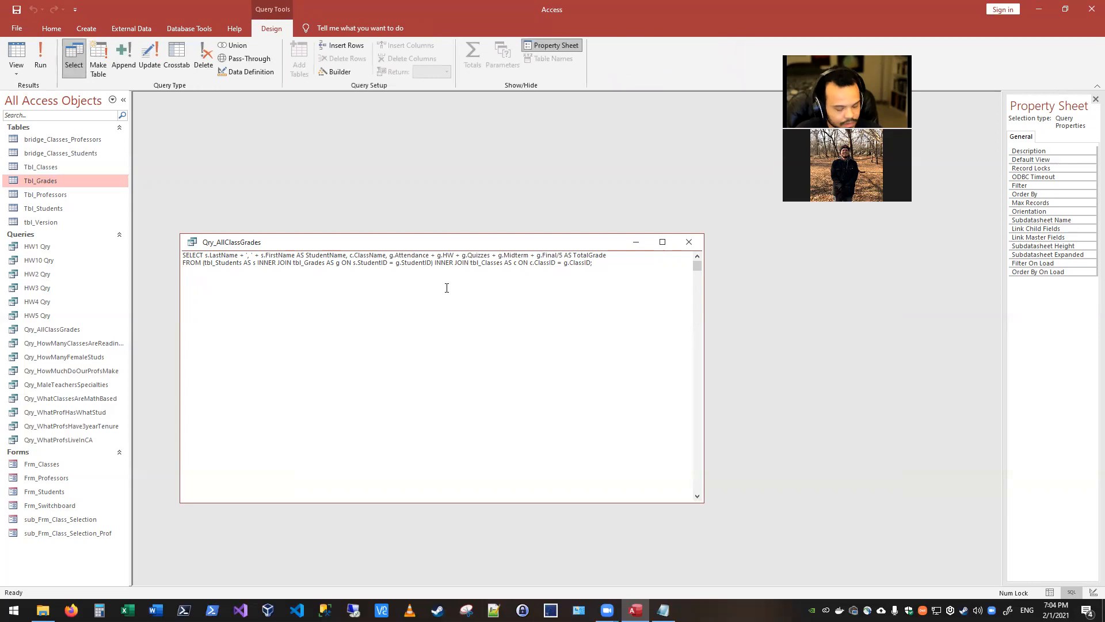
left_click(389, 256)
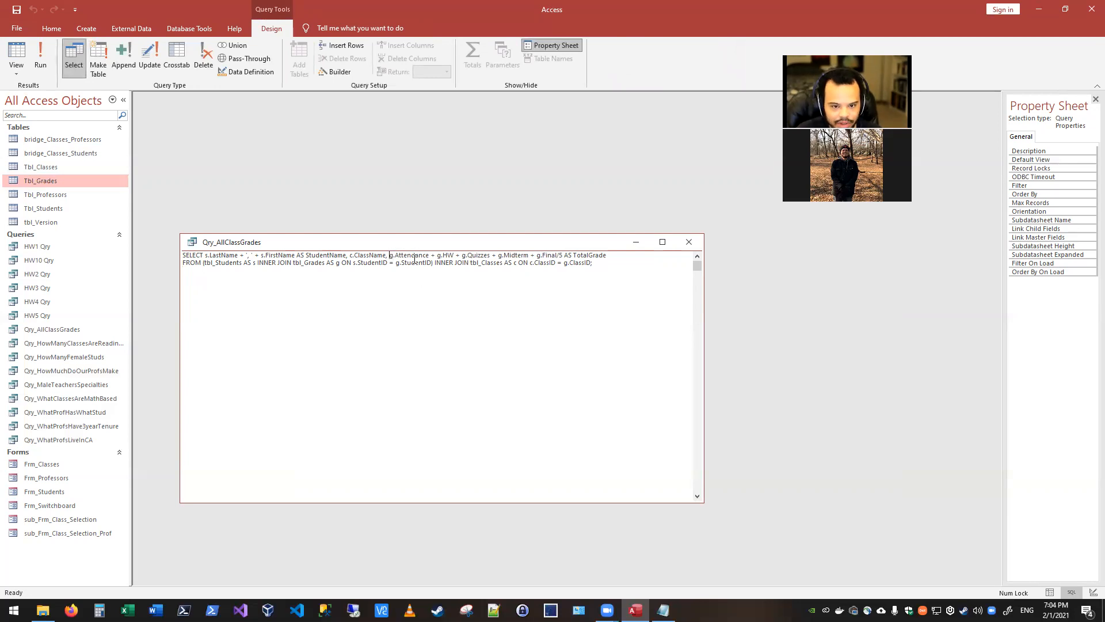
type("(")
left_click(560, 255)
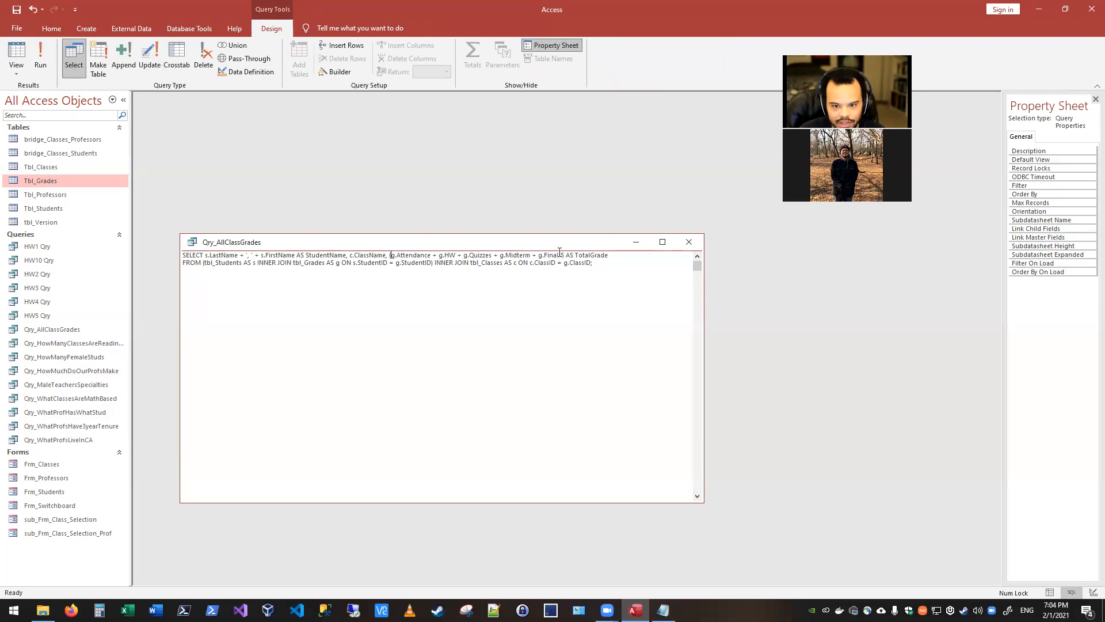
type(")")
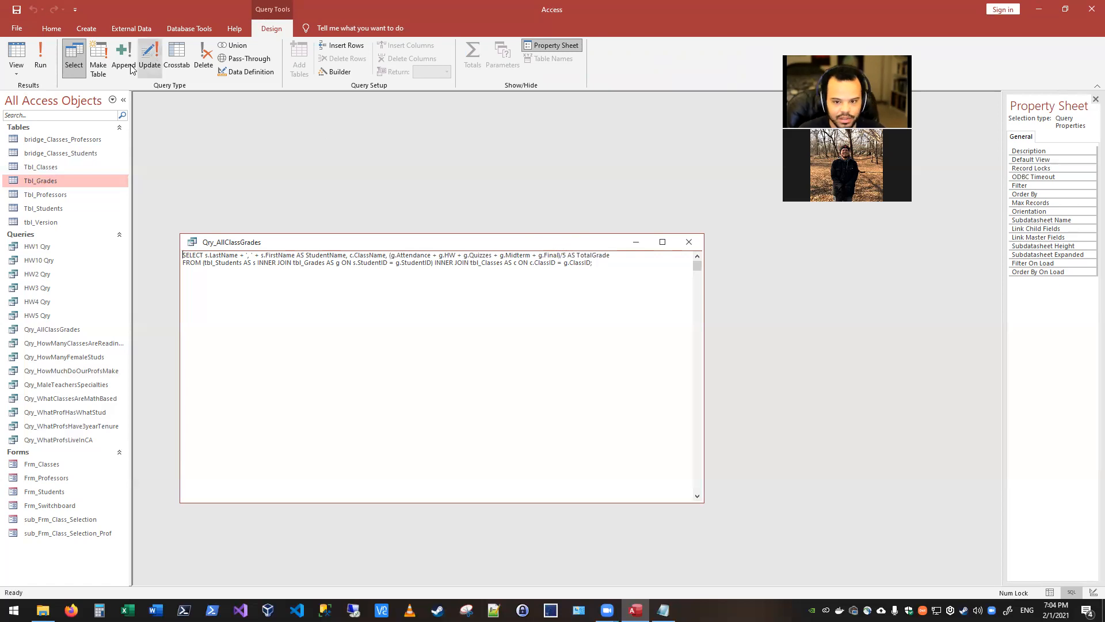
left_click(19, 57)
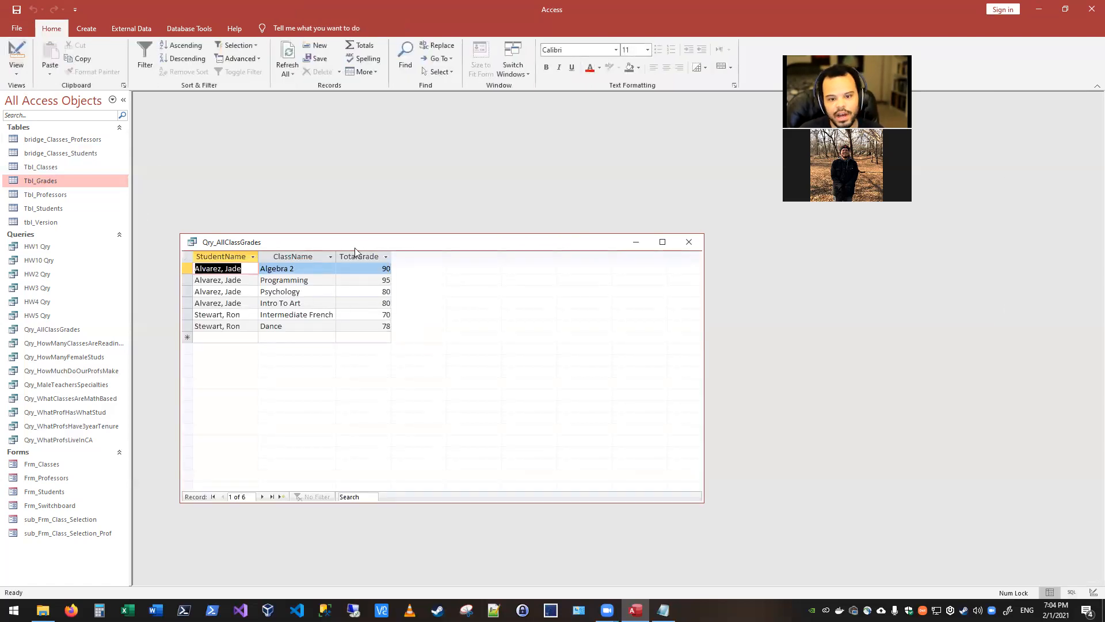
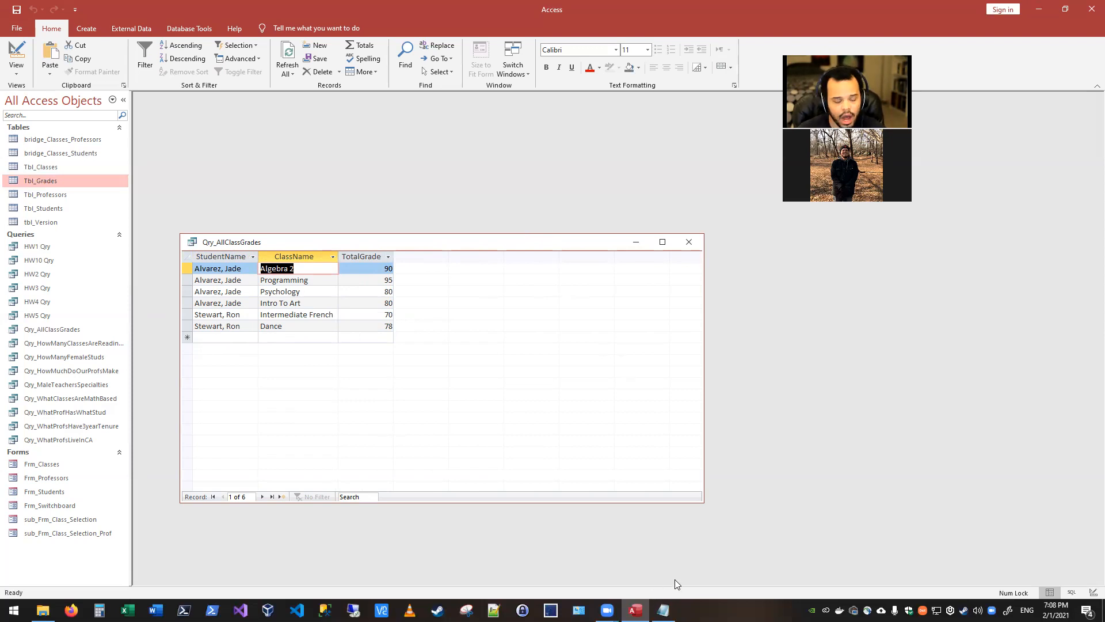
Step: Close Qry_AllClassGrades with its layout changes saved, and shrink and move the database window to reveal the review task notes
left_click(688, 242)
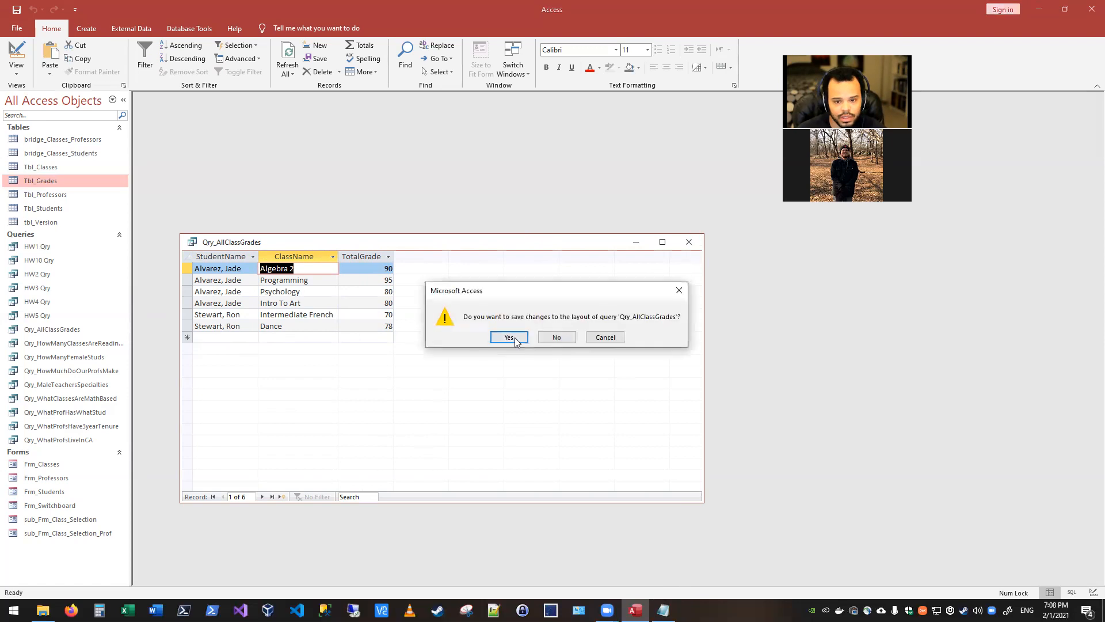
left_click(509, 337)
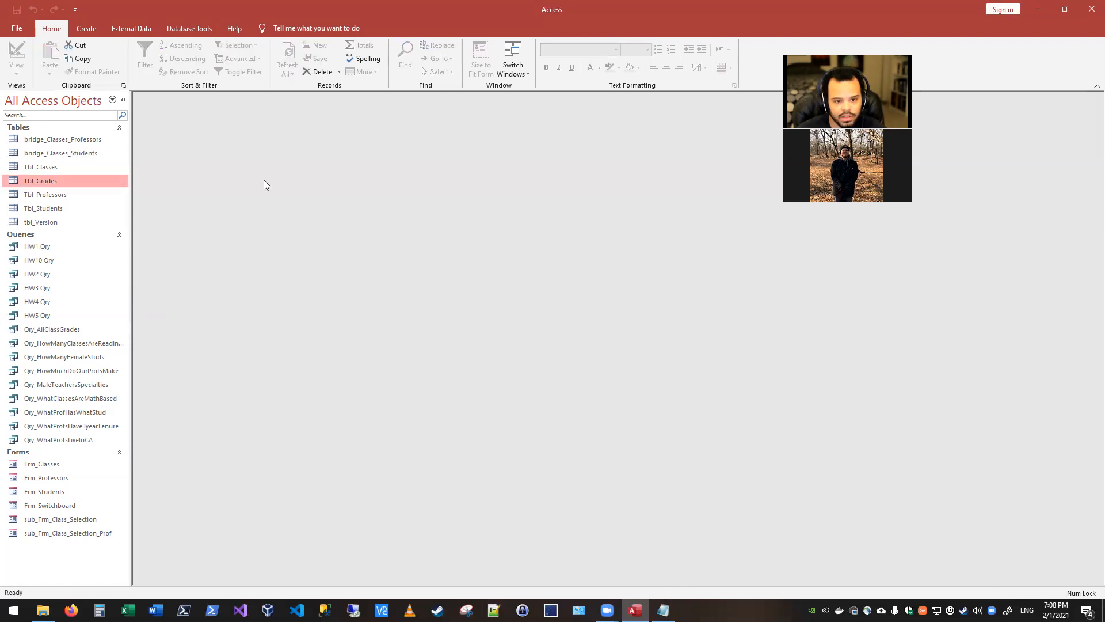
double_click(495, 22)
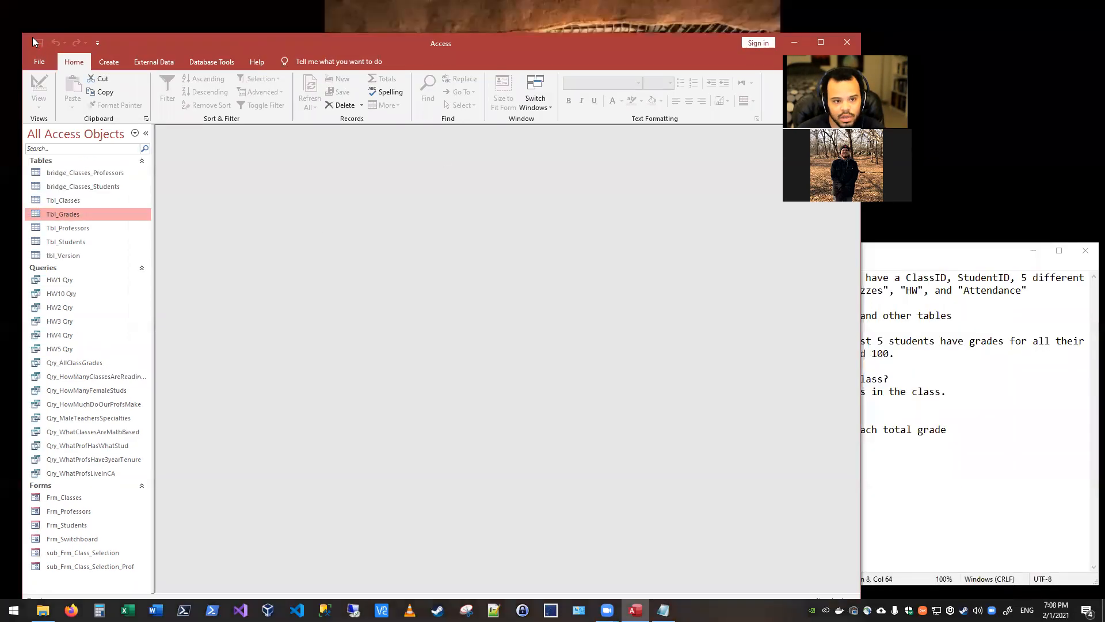
left_click_drag(23, 30, 86, 272)
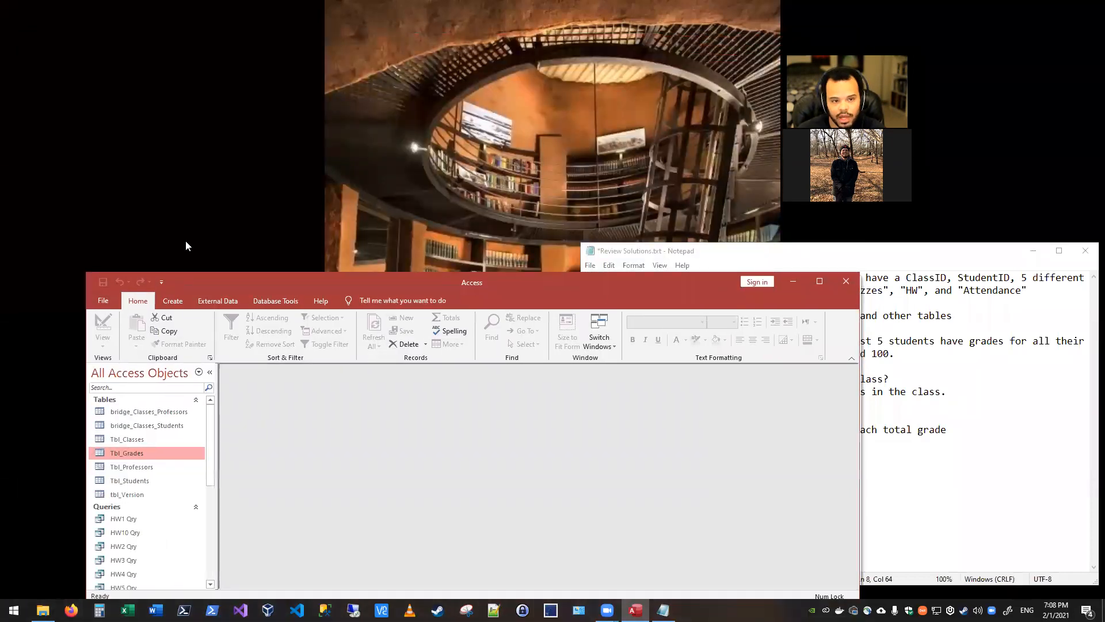
left_click_drag(265, 282, 185, 19)
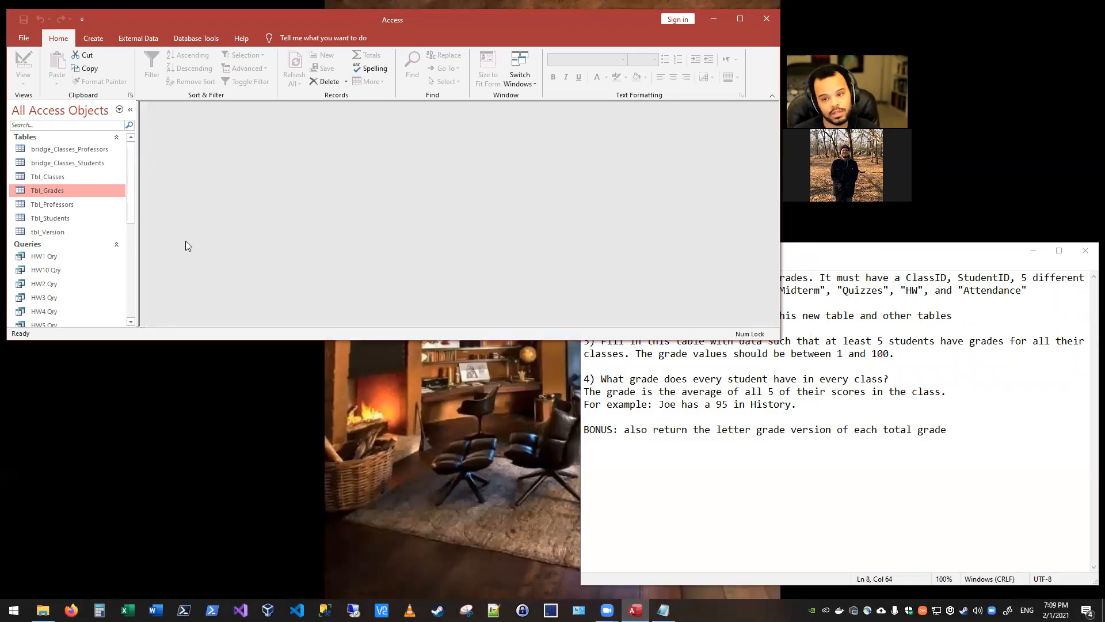
Step: Open the relationships diagram, maximize the database window and enlarge the Relationships window to about fill the workspace
left_click(163, 38)
left_click(181, 38)
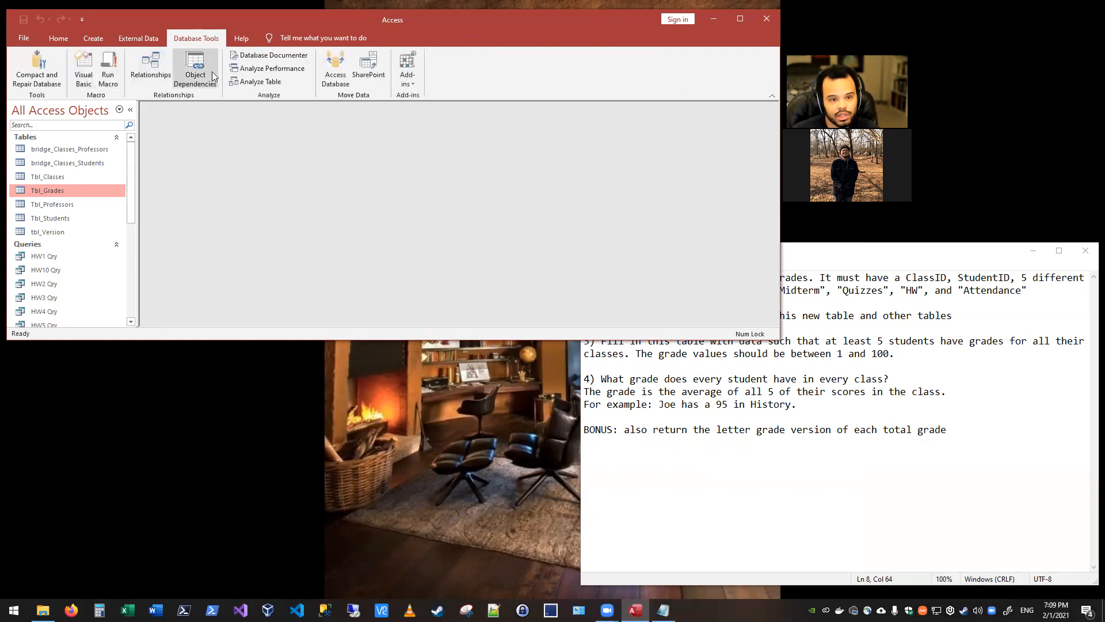
left_click(152, 68)
double_click(158, 23)
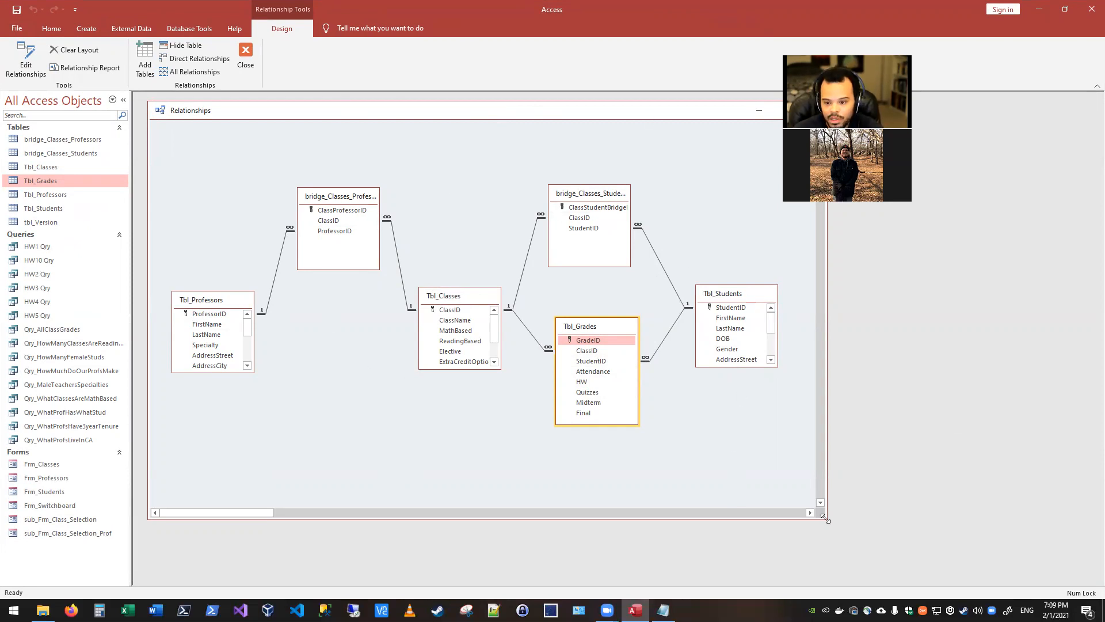
left_click_drag(824, 516, 922, 565)
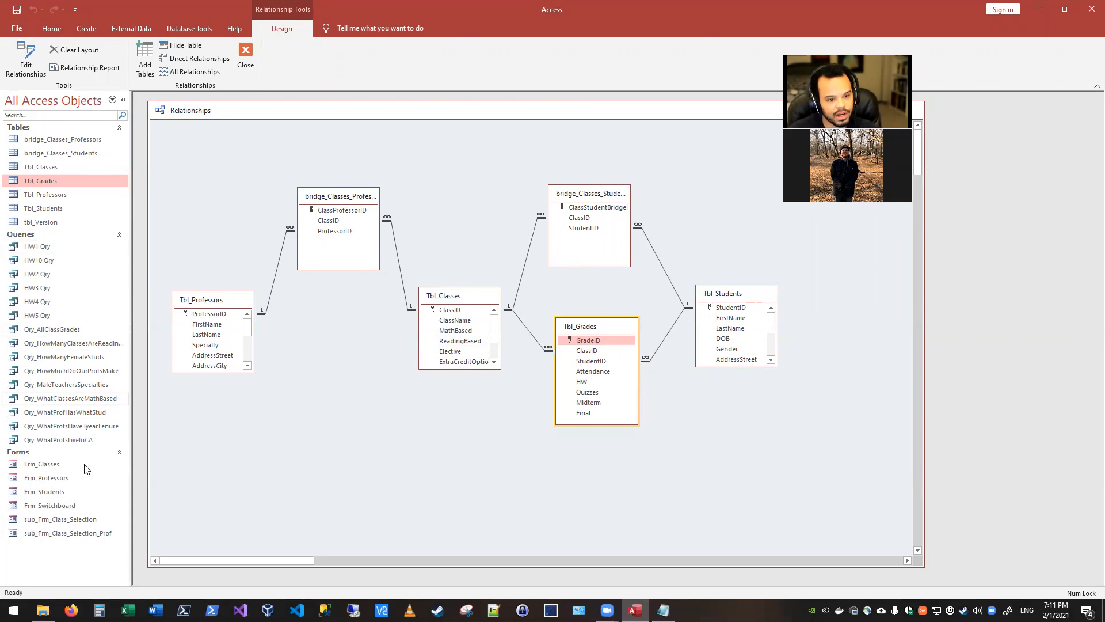
Step: Look at the Frm_Classes form and the Tbl_Grades table, closing each one
double_click(39, 467)
left_click(723, 126)
left_click(53, 181)
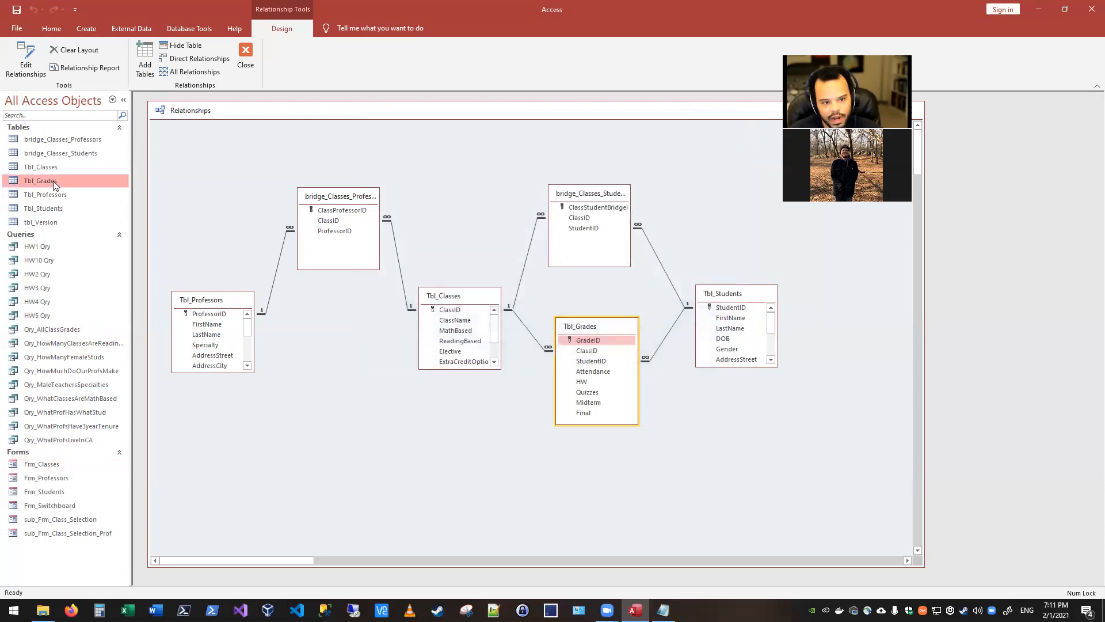
double_click(53, 180)
left_click(1078, 123)
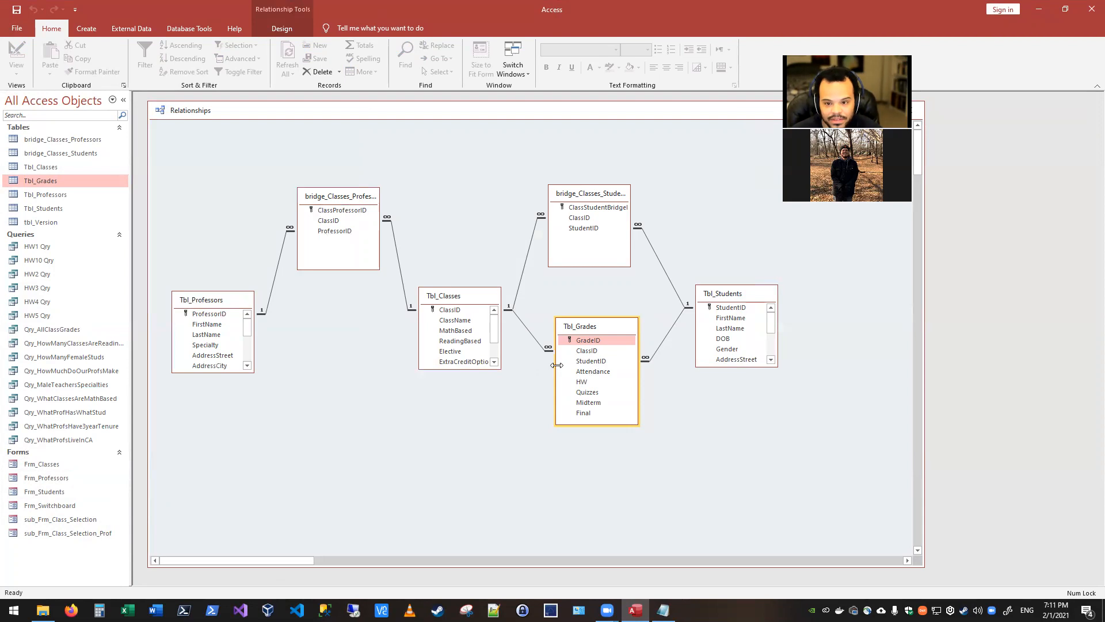
Step: Select bridge_Classes_Students in the relationships diagram and move the Tbl_Grades box slightly farther down below it
left_click(587, 195)
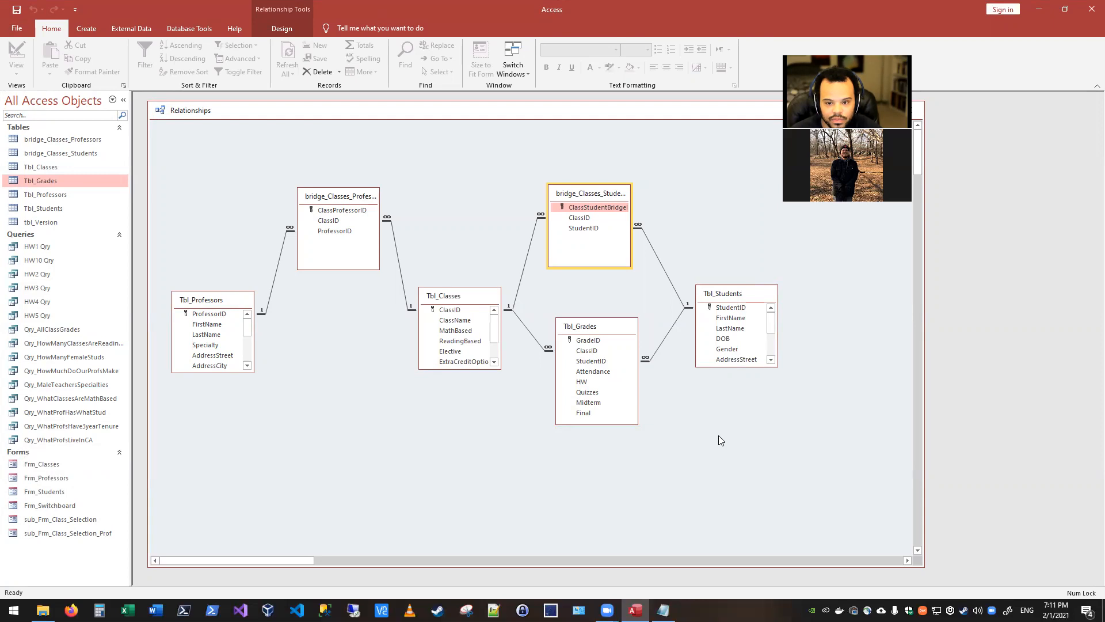
left_click_drag(591, 326, 594, 356)
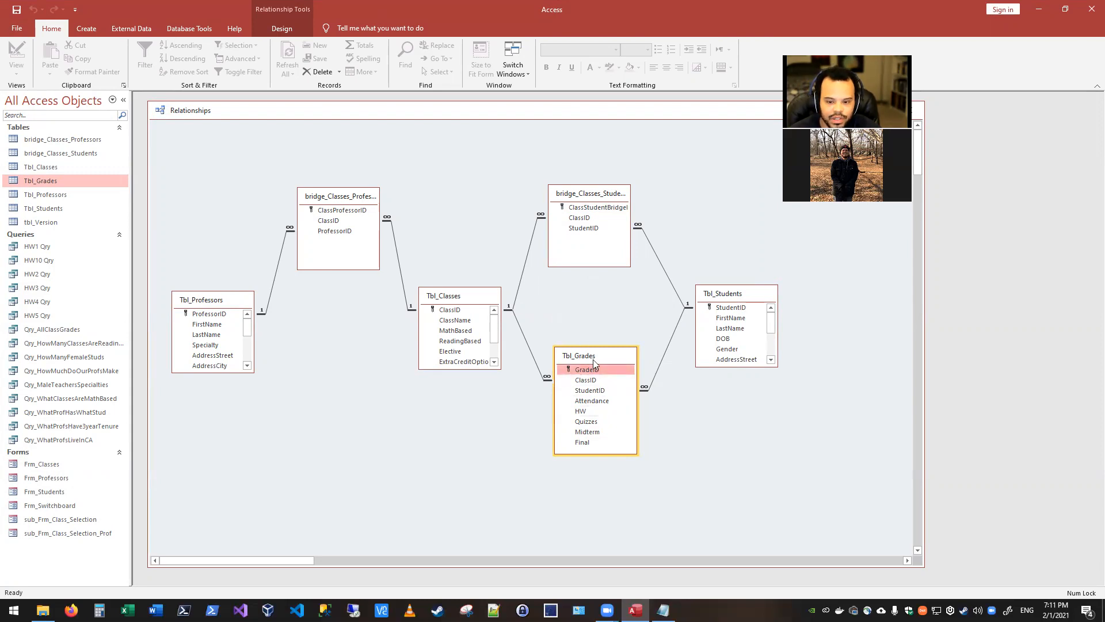
Step: Create a new table and enter the placeholder text asdfasdfasdf in the first added field of its first record
left_click(590, 196)
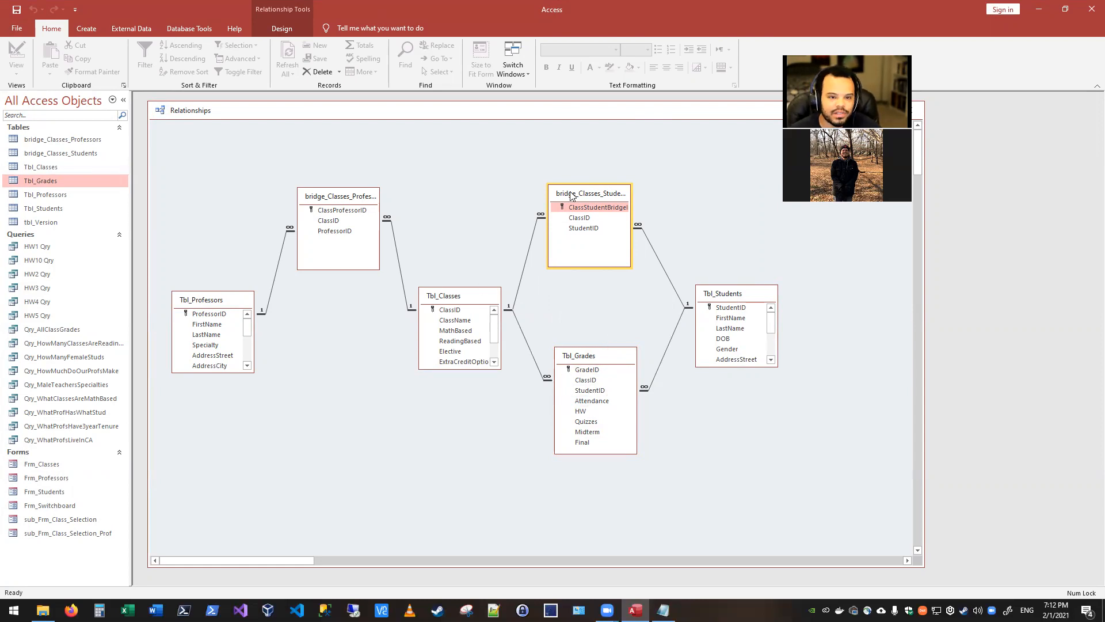
right_click(440, 176)
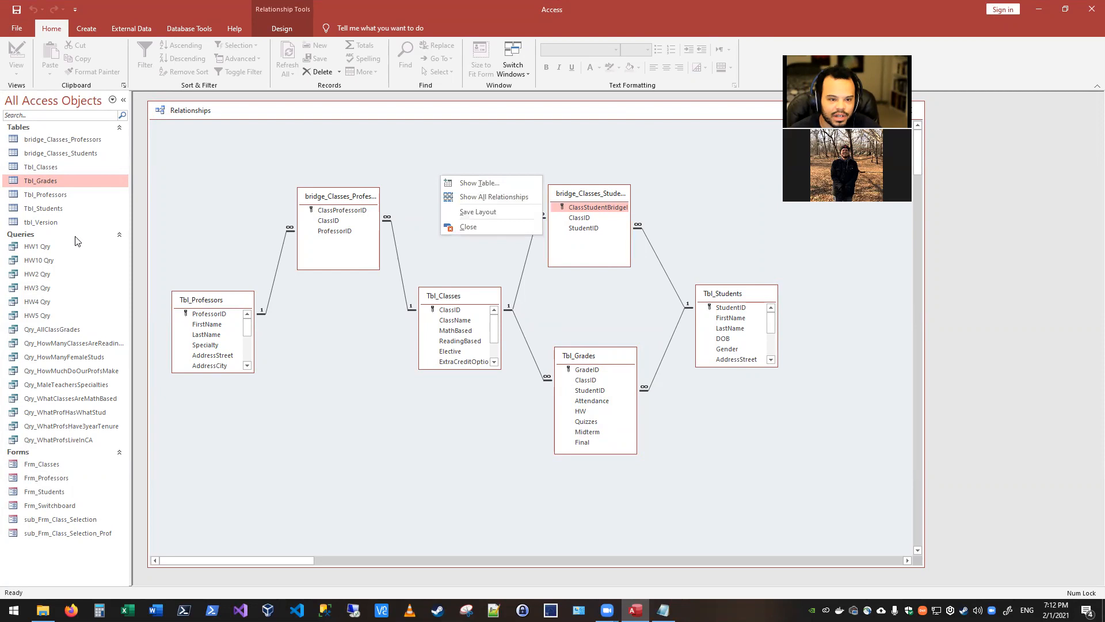
left_click(85, 29)
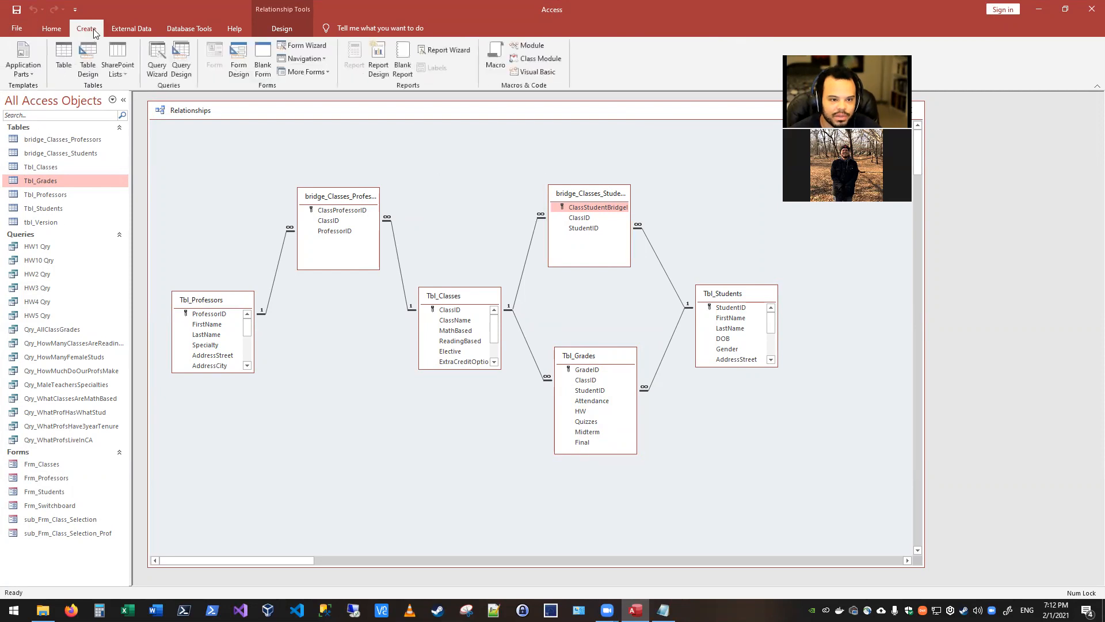
left_click(58, 57)
type("asdfasdfasdf")
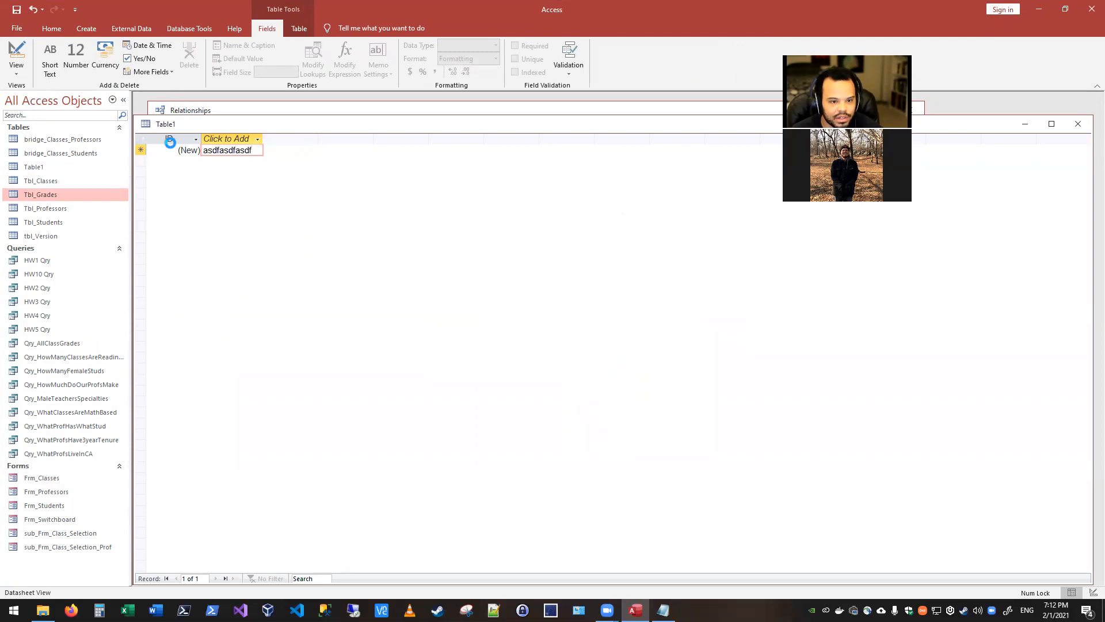
Step: Switch the new table to Design view, saving it under the name FakeGrades
left_click(170, 139)
left_click(21, 74)
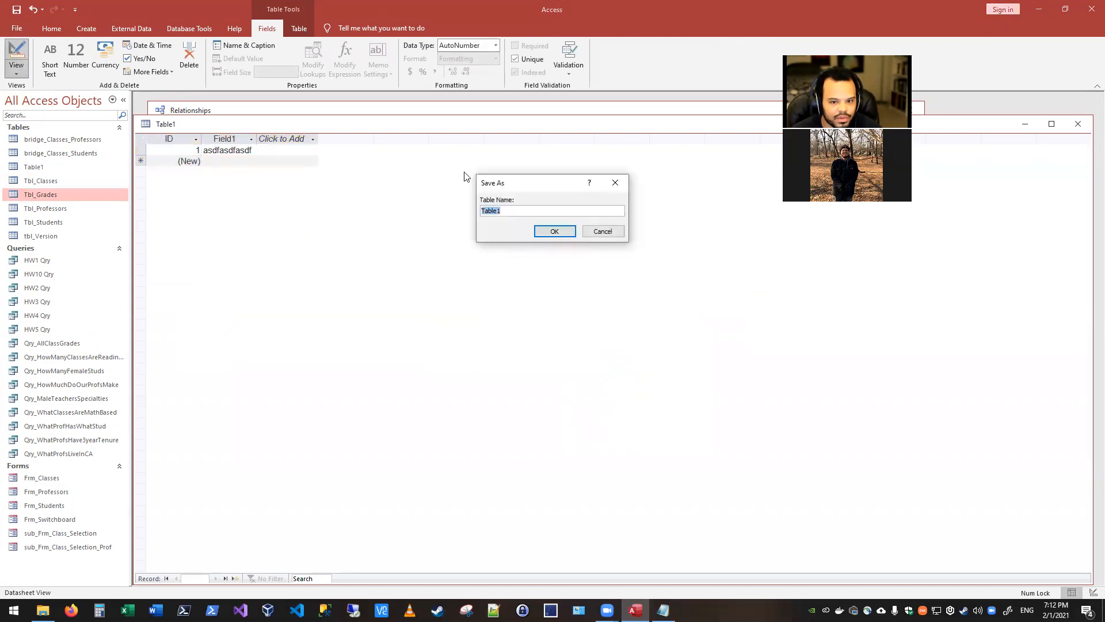
type("FakeGra")
key("Caps_Lock")
type("DE")
key("BackSpace")
key("BackSpace")
key("Caps_Lock")
type("des")
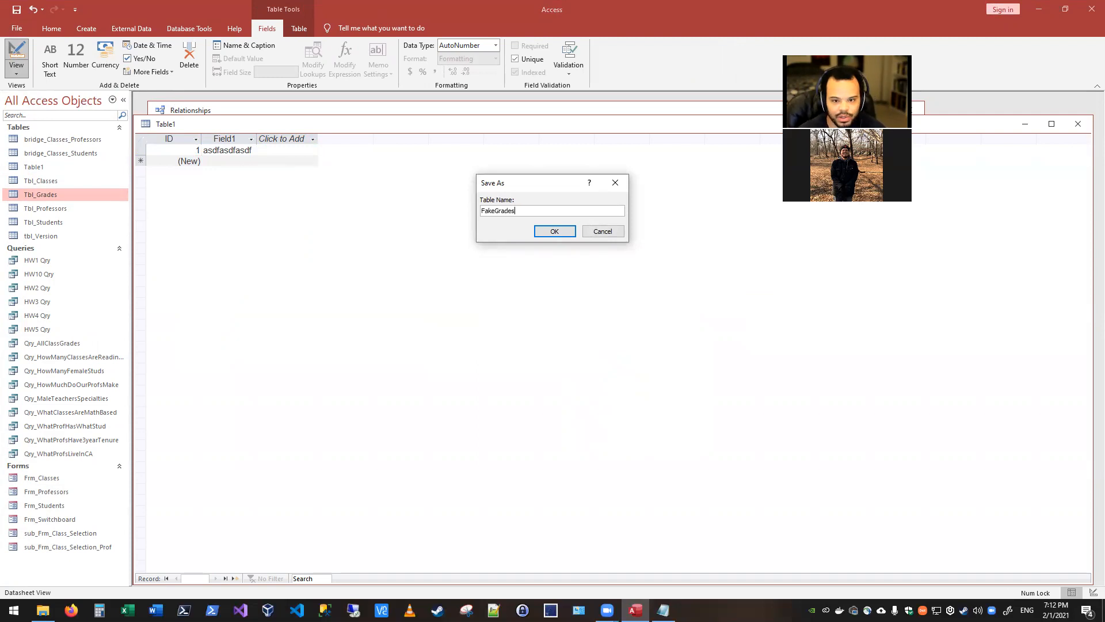
left_click(544, 229)
Step: Rename the primary key field of the FakeGrades table to FakeGradeID
left_click_drag(185, 148, 122, 149)
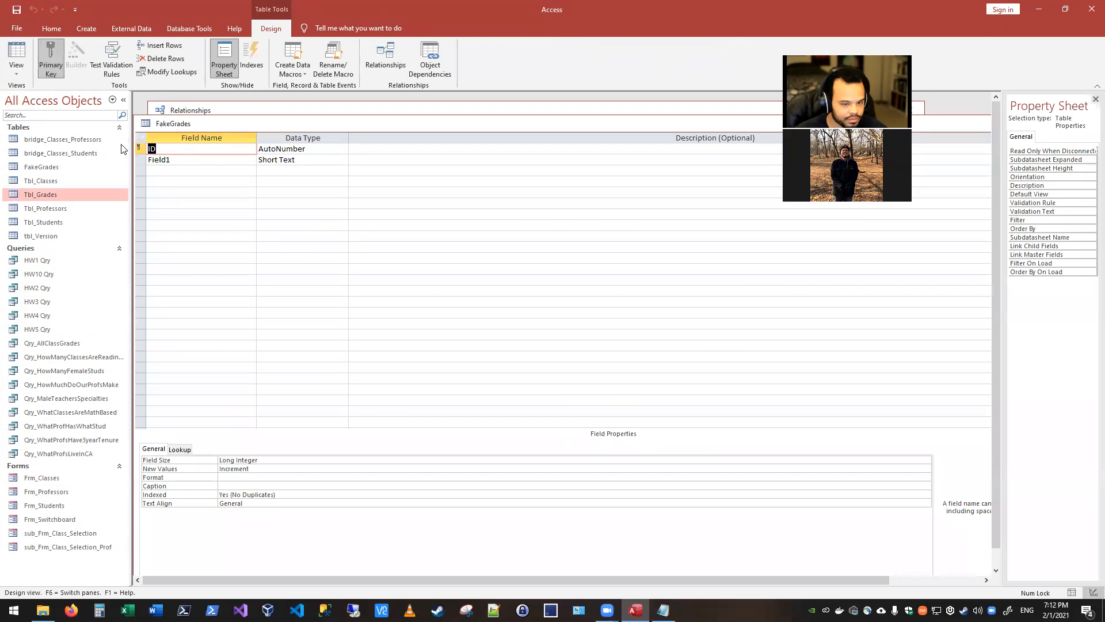
type("FakeGrade")
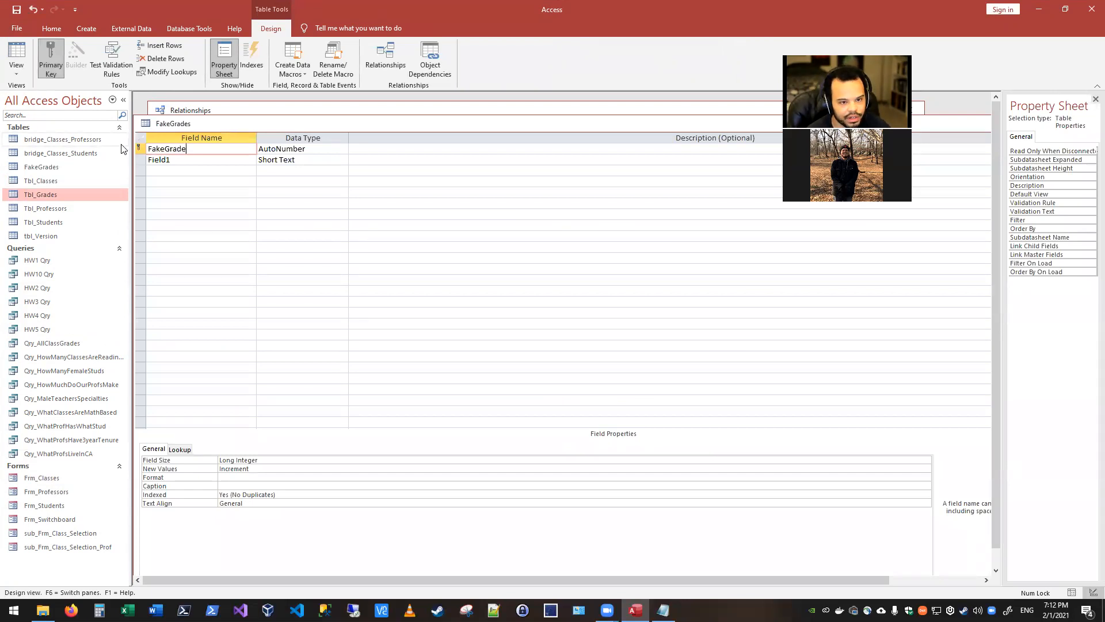
type("ID")
key("Tab")
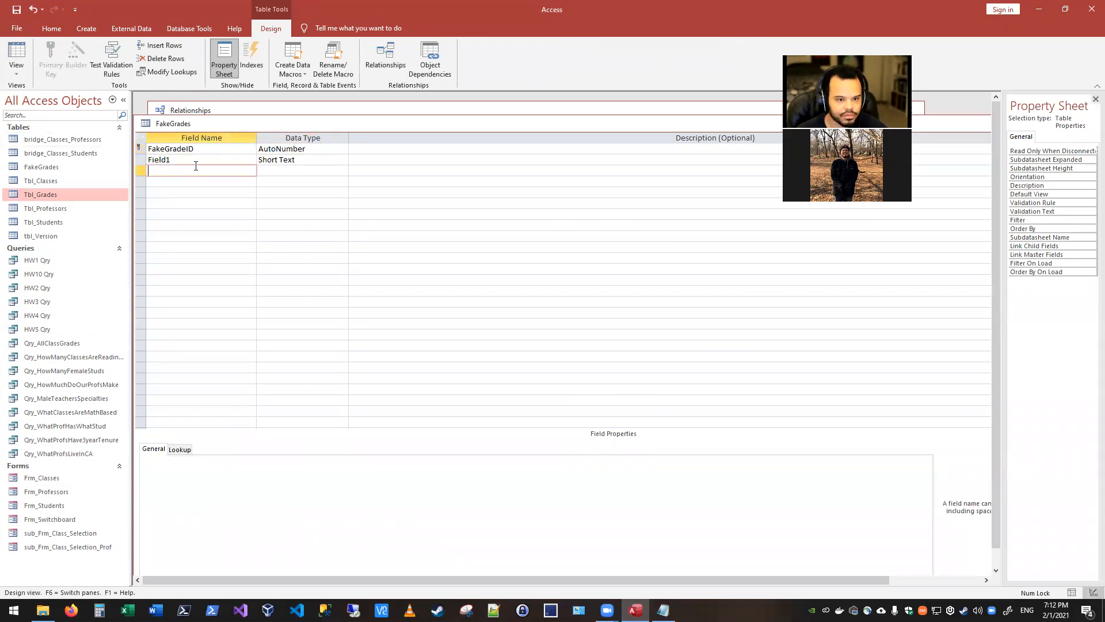
Step: Move the FakeGrades window down to uncover the relationships diagram, and rename Field1 to ClassStudentBridgeID with the Number data type
left_click(164, 159)
left_click_drag(164, 160, 111, 159)
double_click(184, 160)
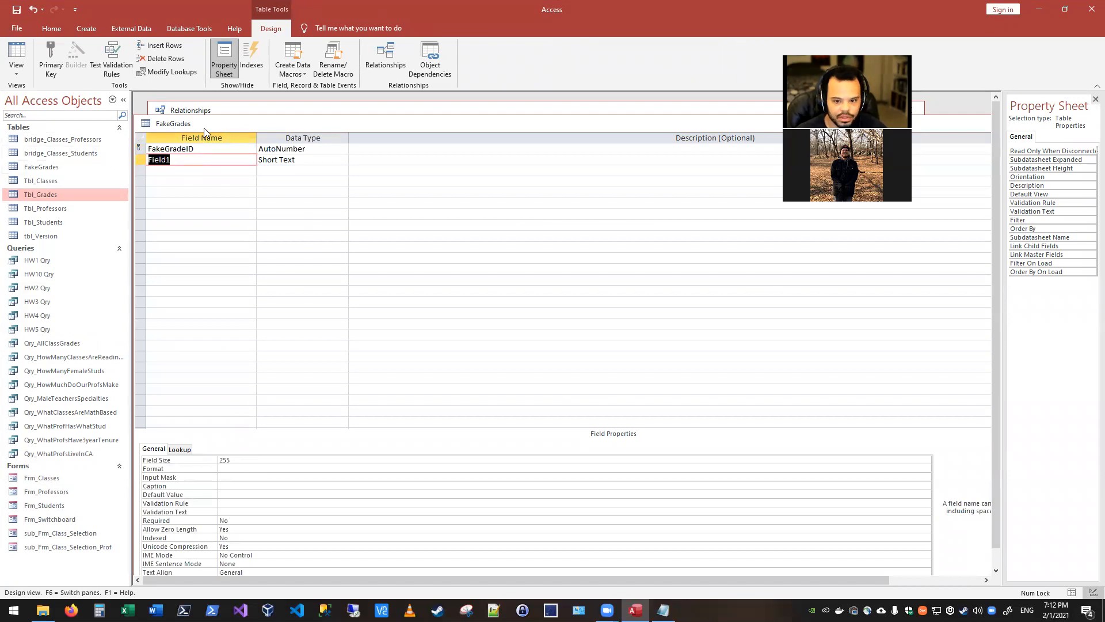
left_click_drag(204, 129, 298, 357)
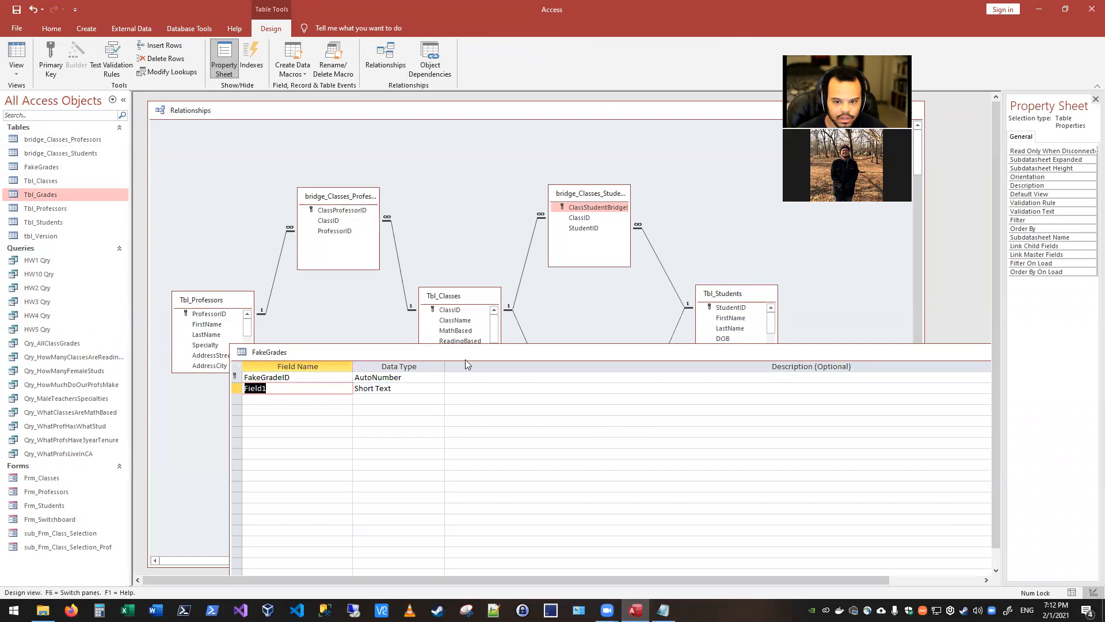
type("ClassSt")
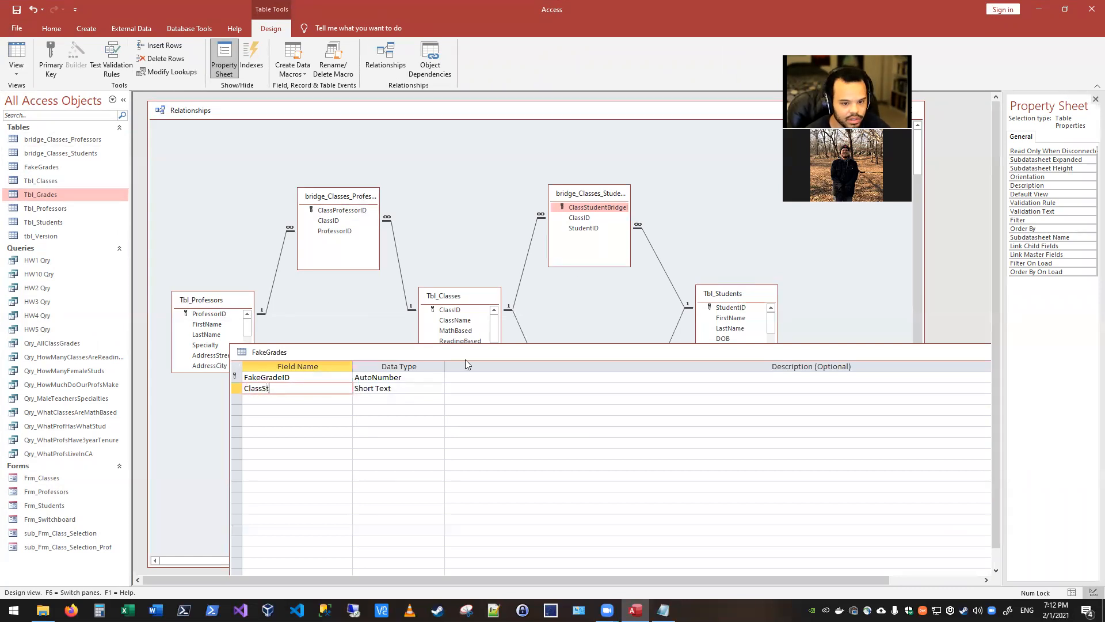
type("udentBridgeID")
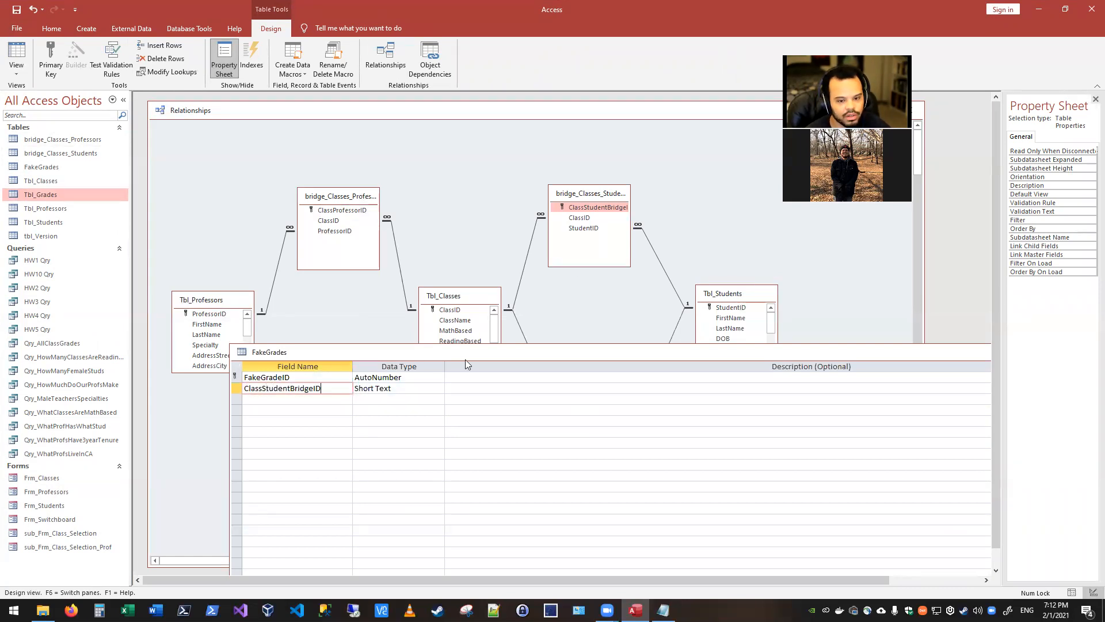
key("Tab")
type("numnbe")
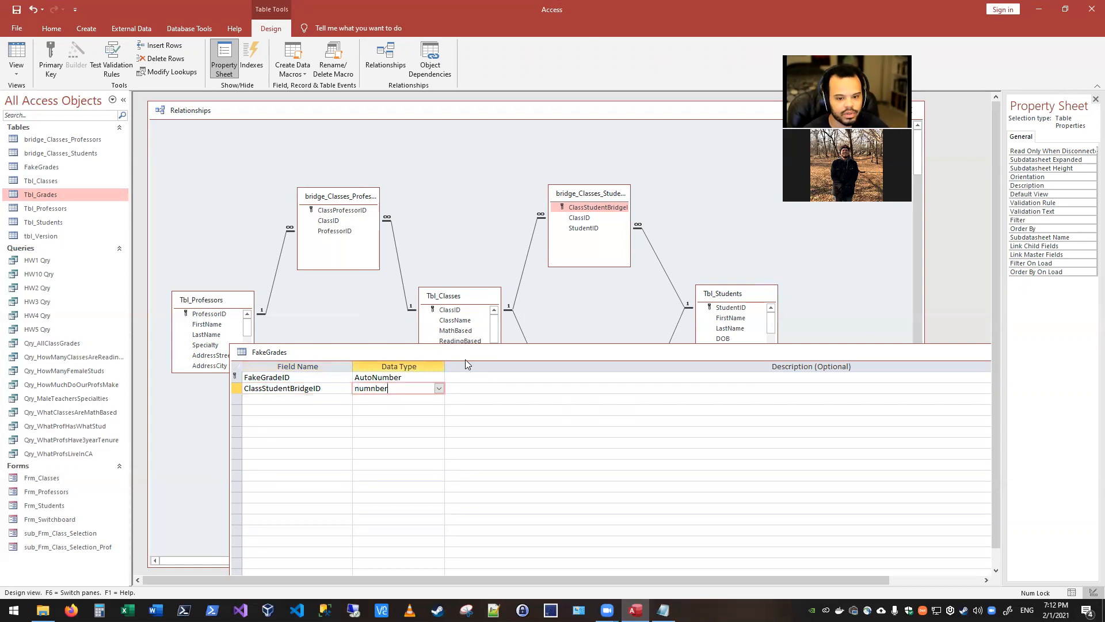
key("BackSpace")
key("BackSpace")
key("BackSpace")
type("ber")
key("Down")
Step: Add a Number field named final to the FakeGrades table, followed by a field named midterm
key("Left")
type("final")
key("Tab")
type("num")
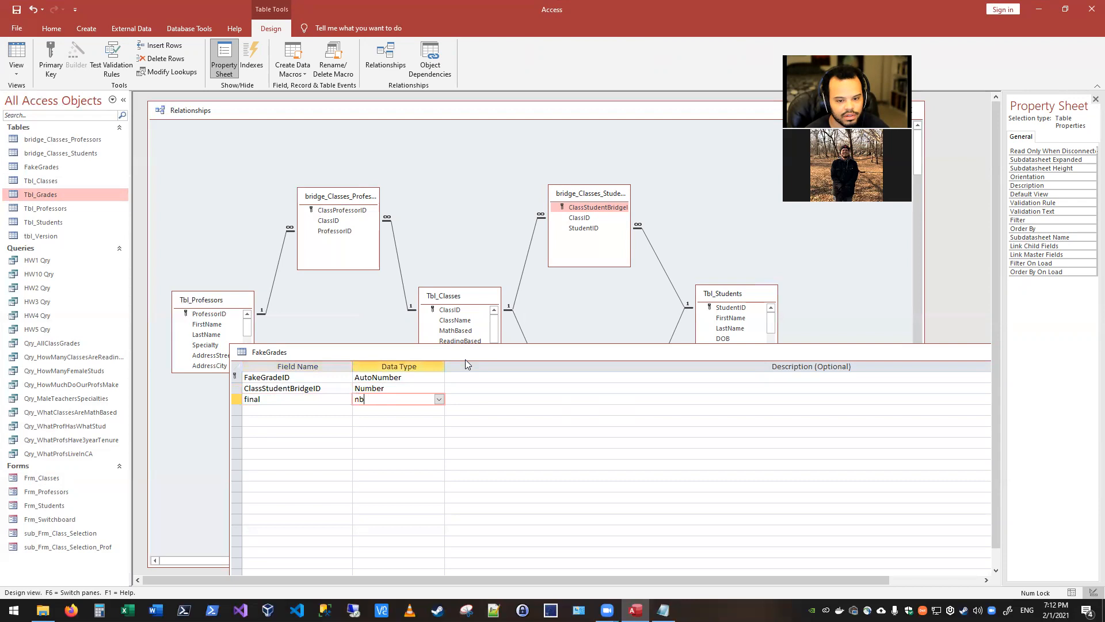
key("Down")
key("Left")
type("midterm")
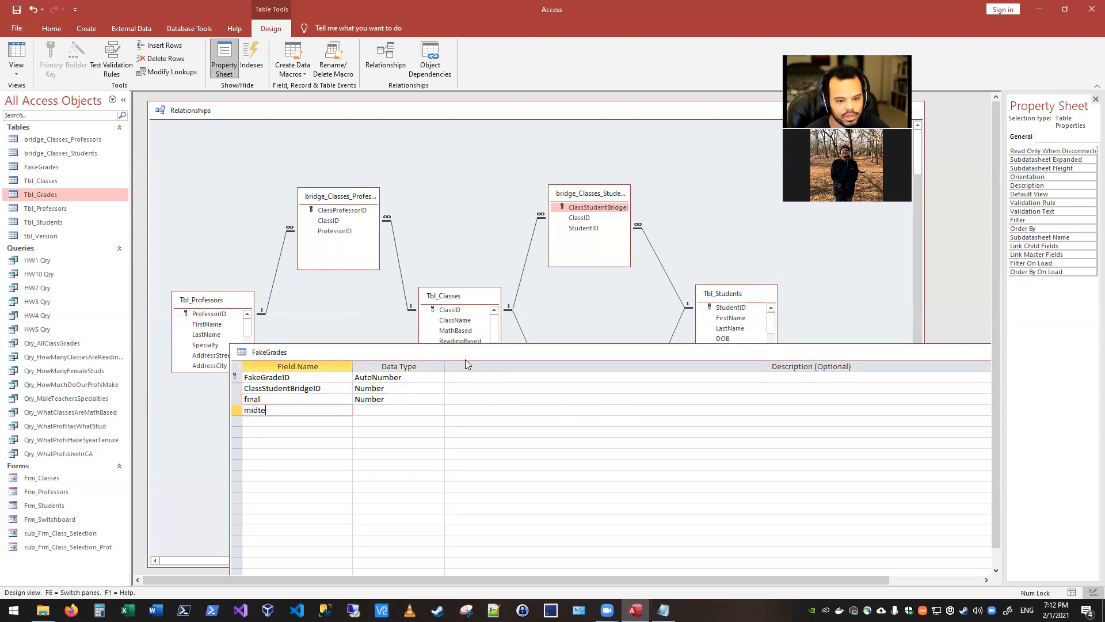